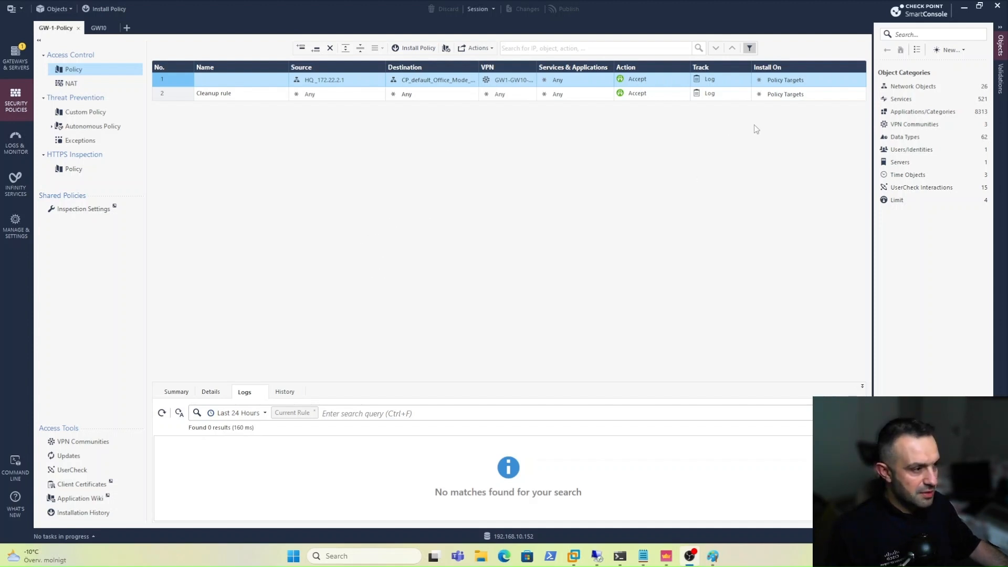
Create a new user template named RA-Template and go to its Groups page.
{"action": "left_click", "coordinate": [950, 50]}
{"action": "mouse_move", "coordinate": [948, 115]}
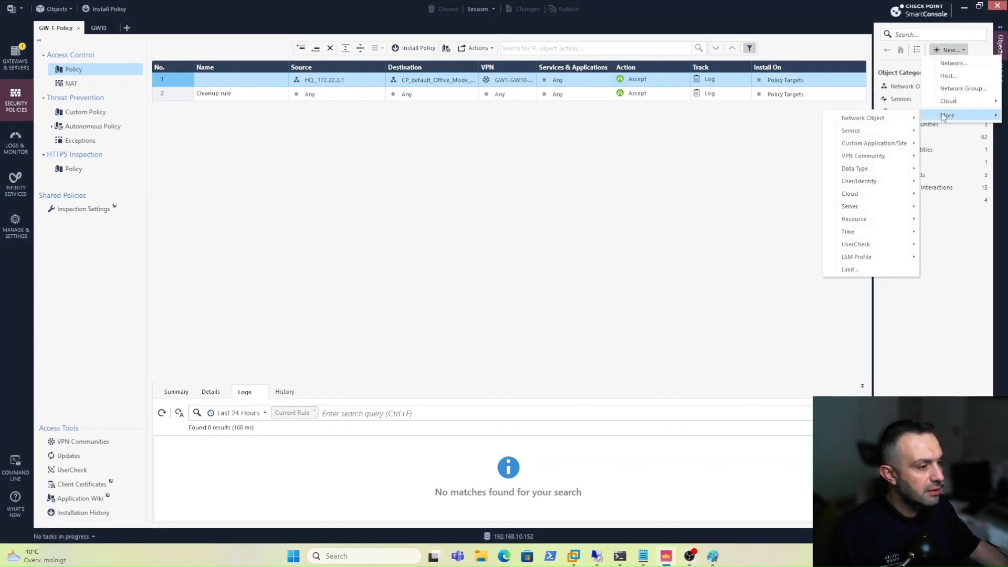
{"action": "mouse_move", "coordinate": [862, 184]}
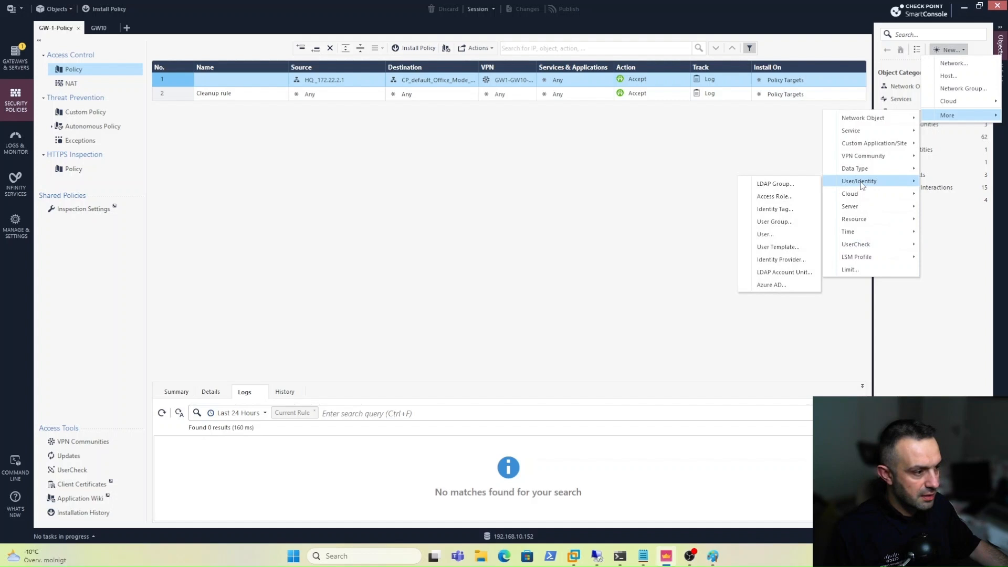
{"action": "left_click", "coordinate": [772, 247]}
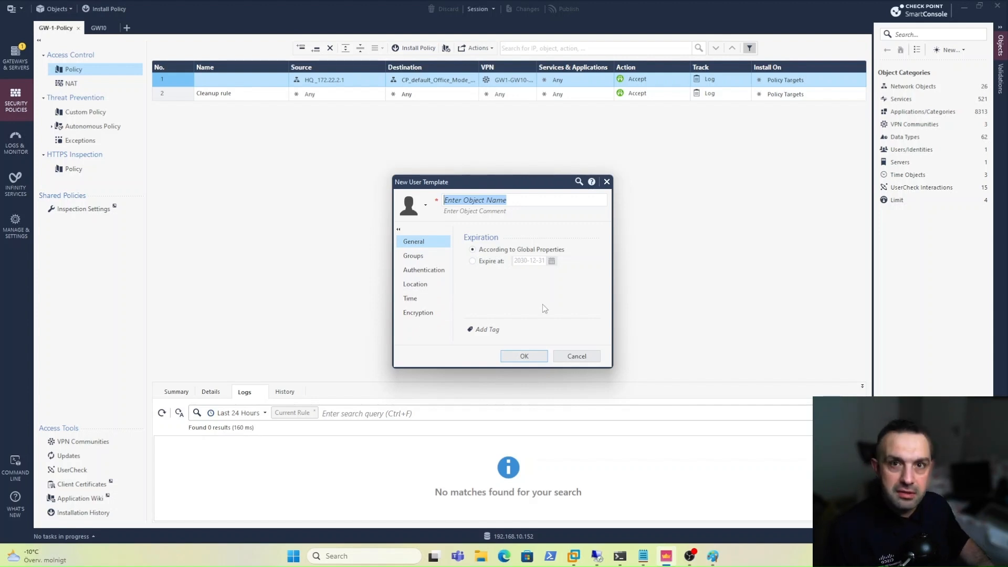
{"action": "type", "text": "RA"}
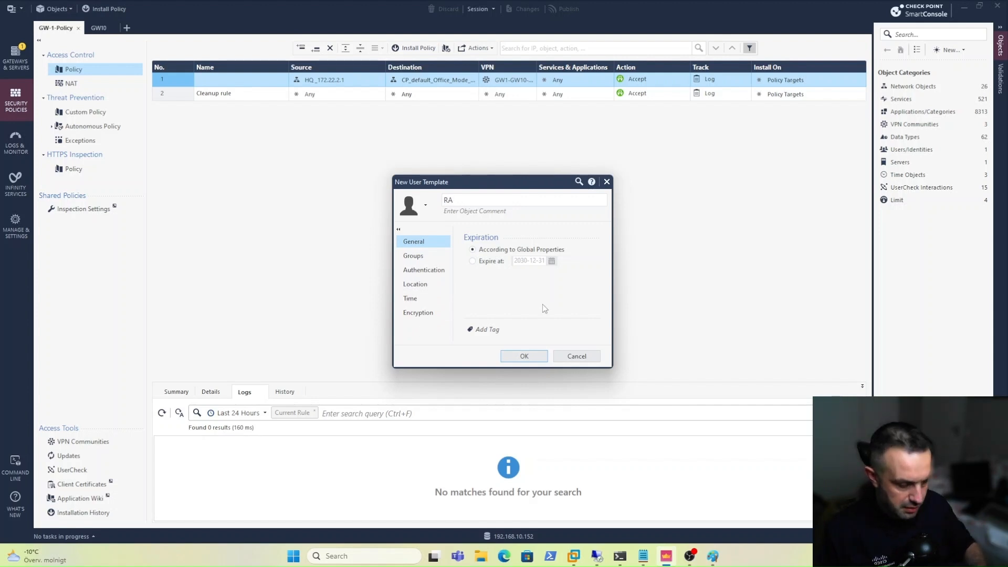
{"action": "type", "text": "-Te"}
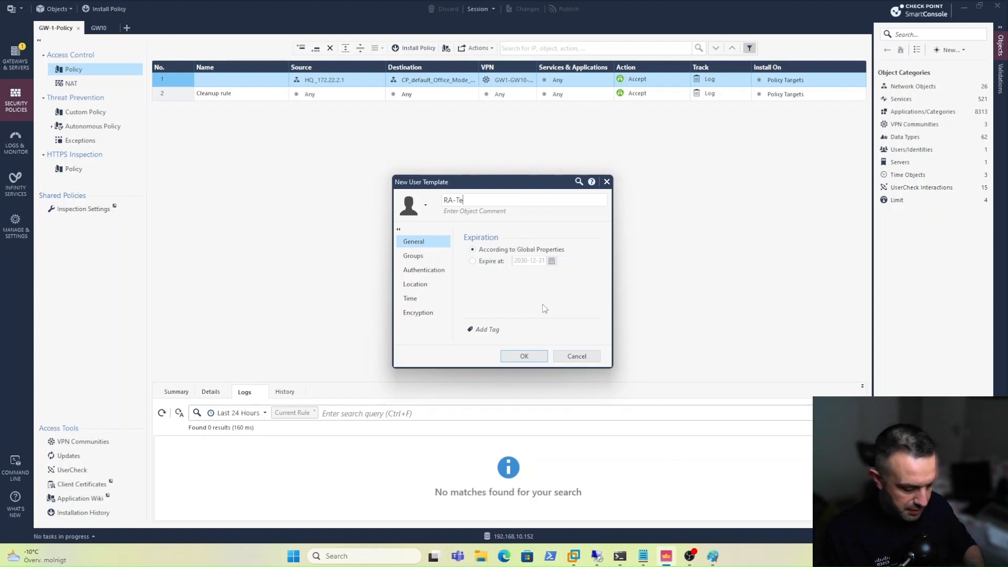
{"action": "type", "text": "mplate"}
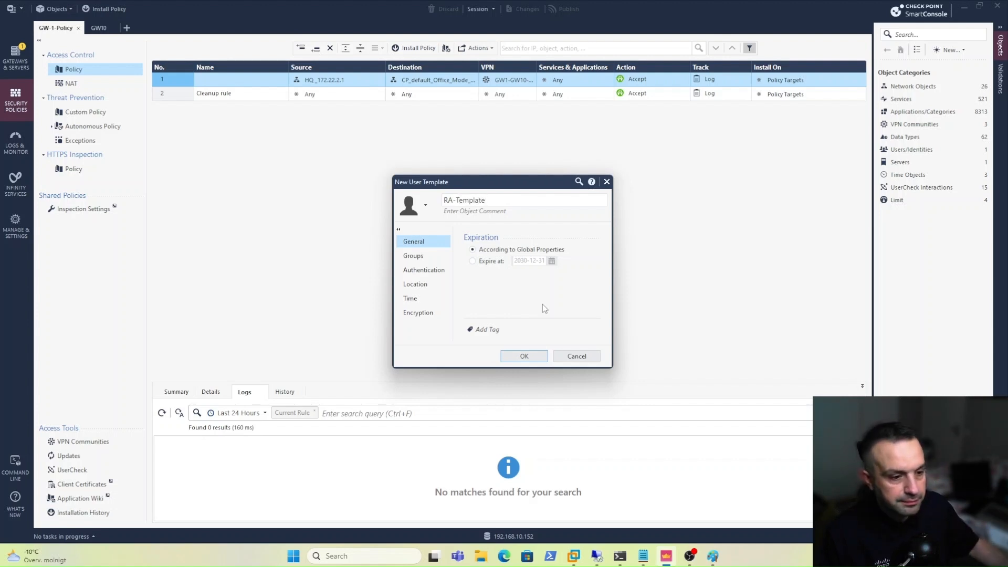
{"action": "left_click", "coordinate": [415, 256]}
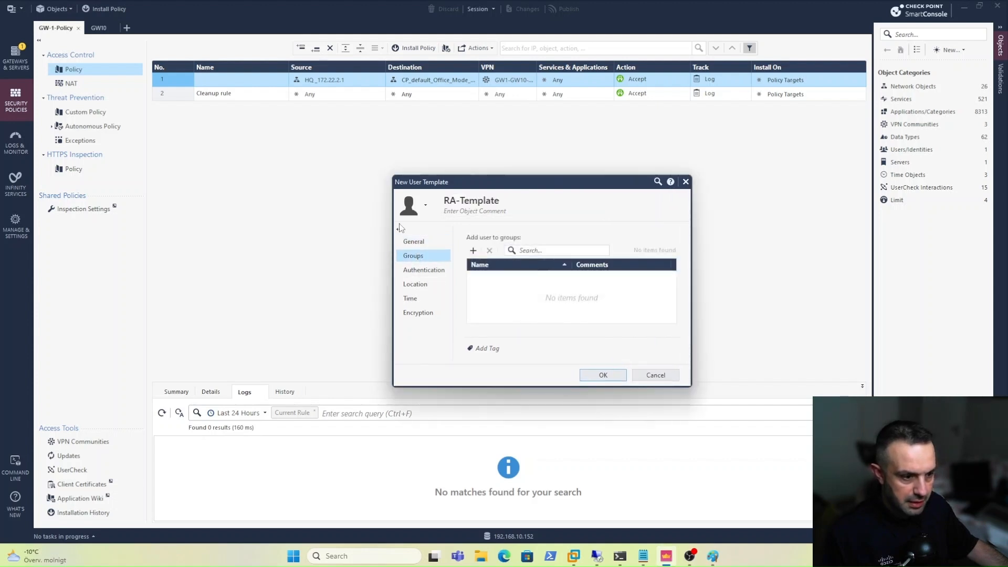
Add RA-Template to a newly created user group named RA-Group.
{"action": "left_click", "coordinate": [473, 251]}
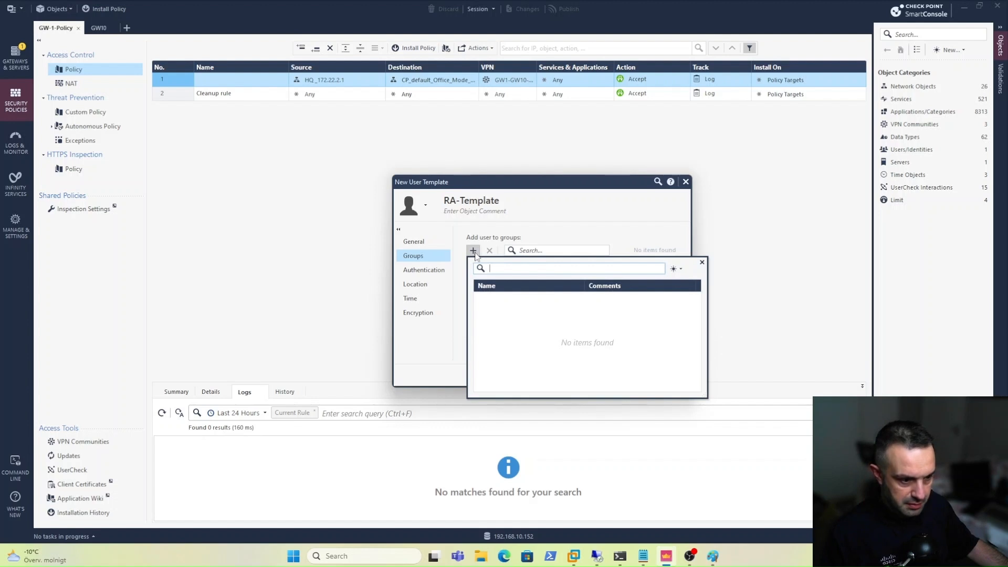
{"action": "left_click", "coordinate": [677, 269]}
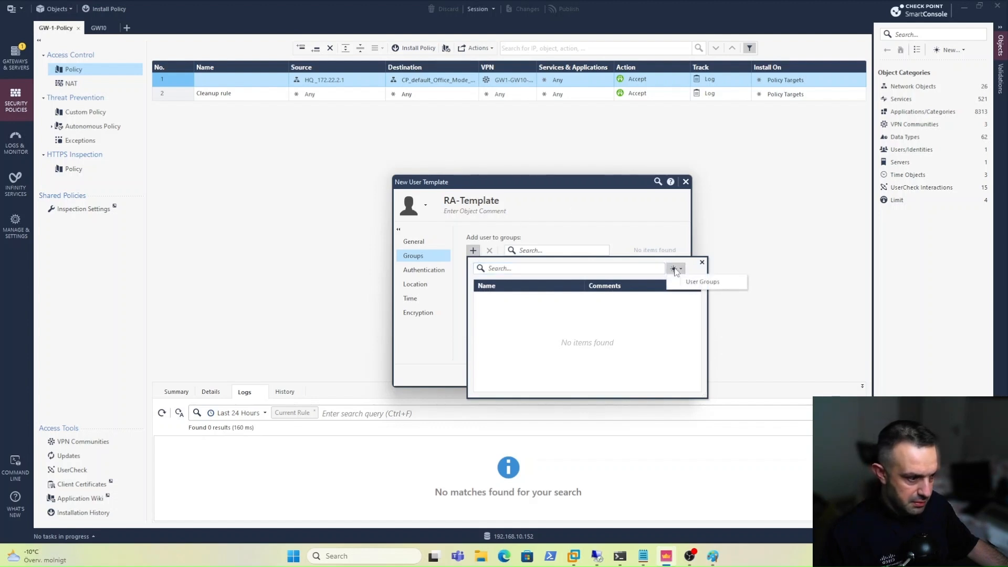
{"action": "left_click", "coordinate": [690, 283]}
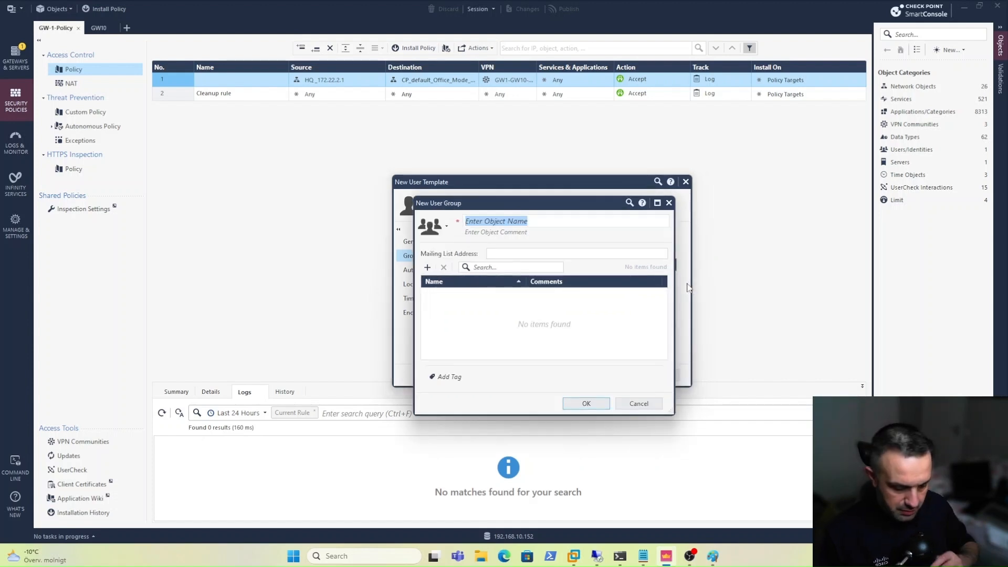
{"action": "type", "text": "RA-Group"}
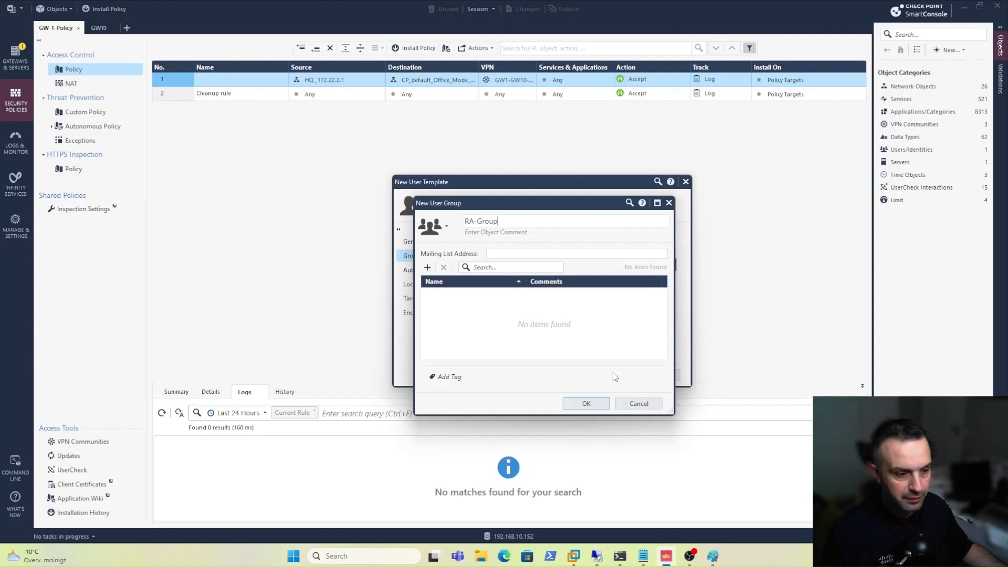
{"action": "left_click", "coordinate": [578, 404]}
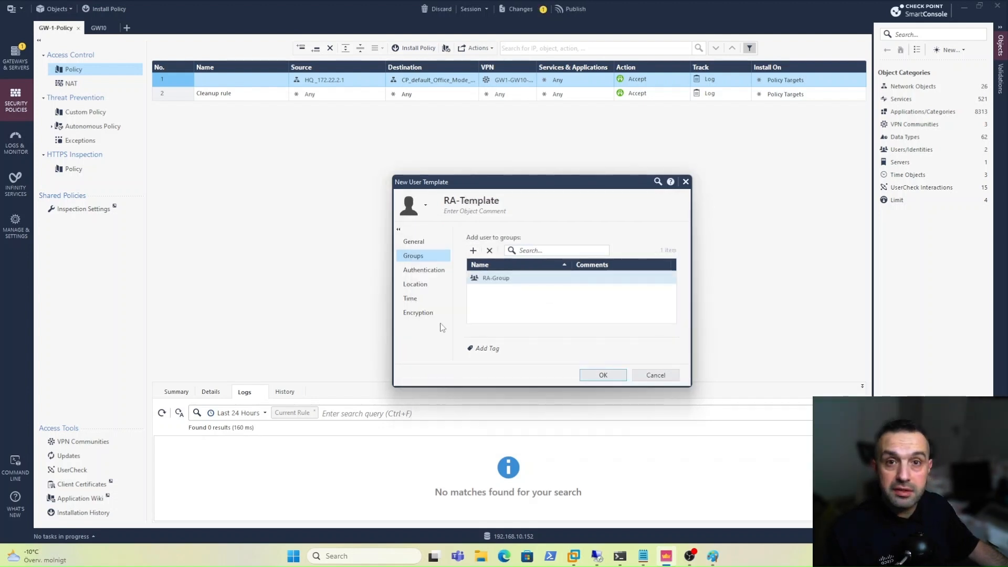
Set the template's authentication to Check Point Password and save RA-Template.
{"action": "left_click", "coordinate": [420, 270]}
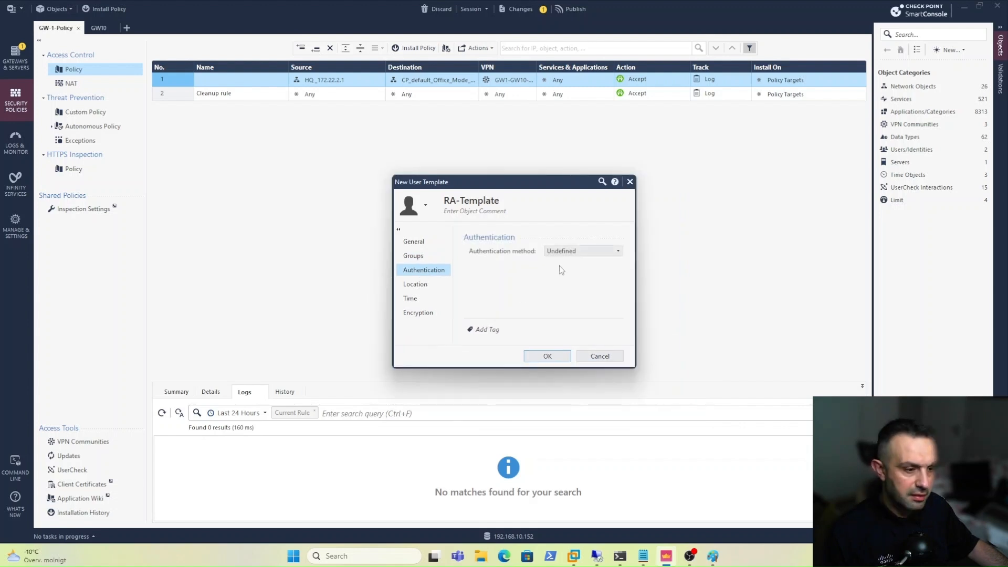
{"action": "left_click", "coordinate": [561, 251]}
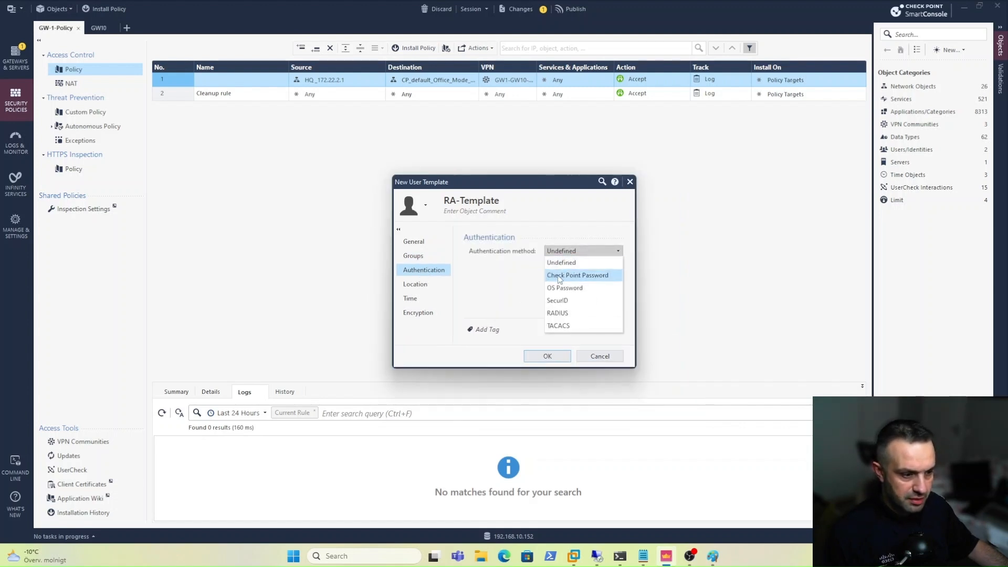
{"action": "left_click", "coordinate": [569, 277]}
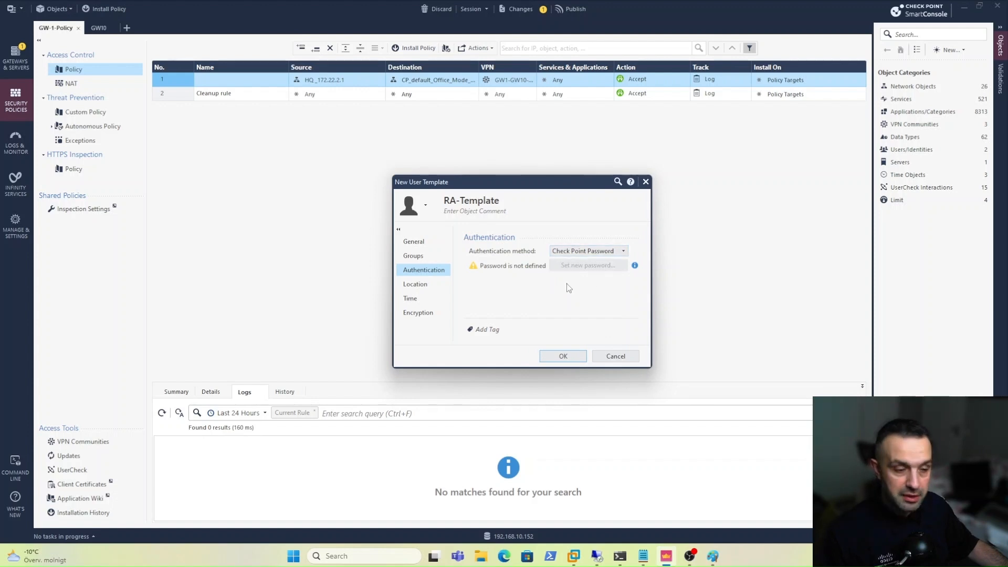
{"action": "left_click", "coordinate": [567, 352]}
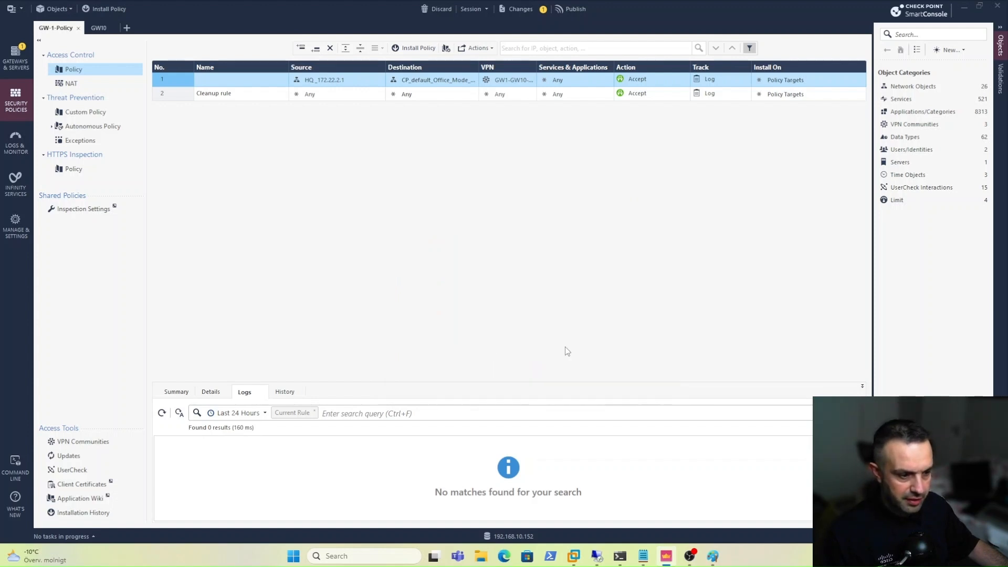
Create a new user named RA-User from the RA-Template template and view its Authentication page.
{"action": "left_click", "coordinate": [962, 49]}
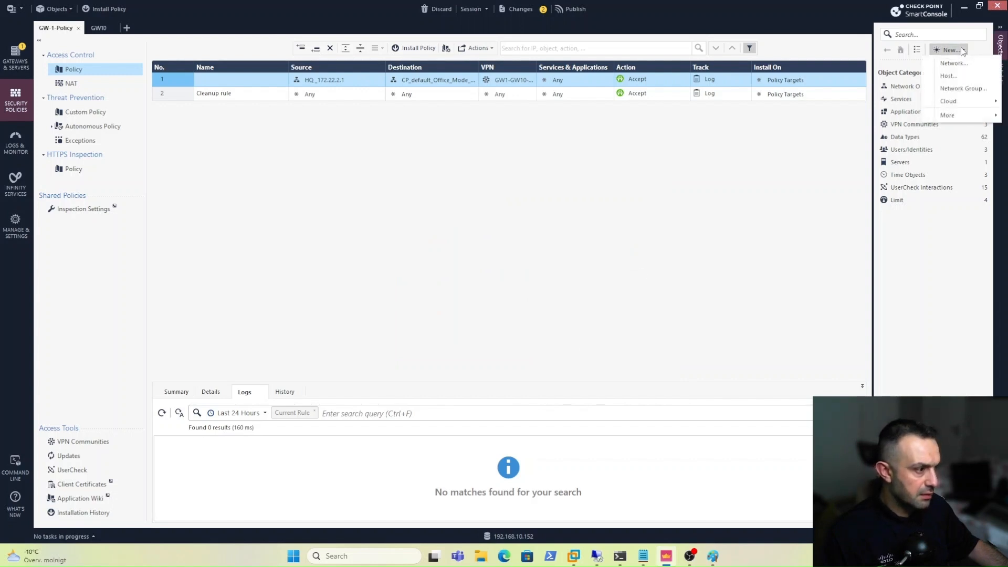
{"action": "mouse_move", "coordinate": [959, 115]}
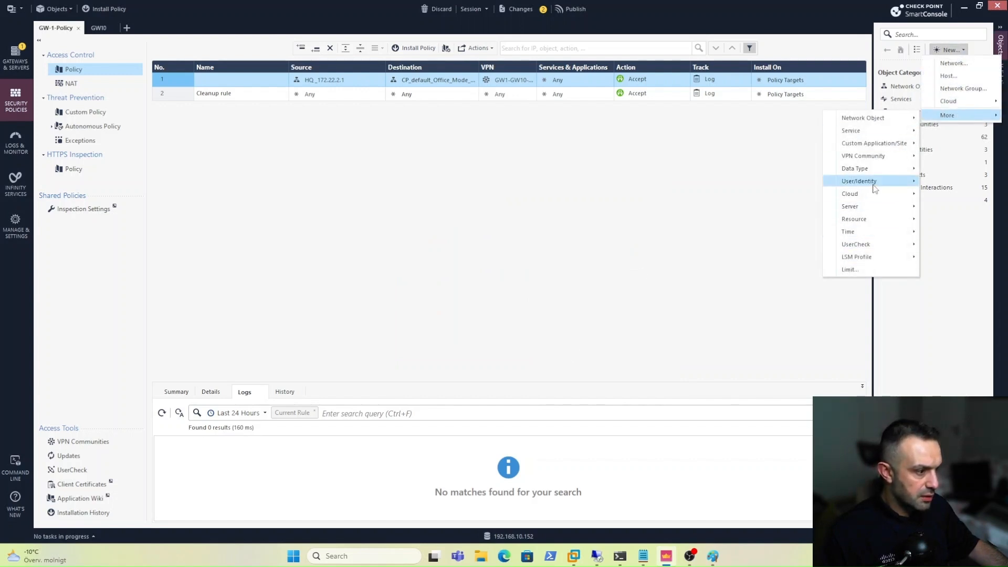
{"action": "mouse_move", "coordinate": [875, 188]}
{"action": "left_click", "coordinate": [756, 234]}
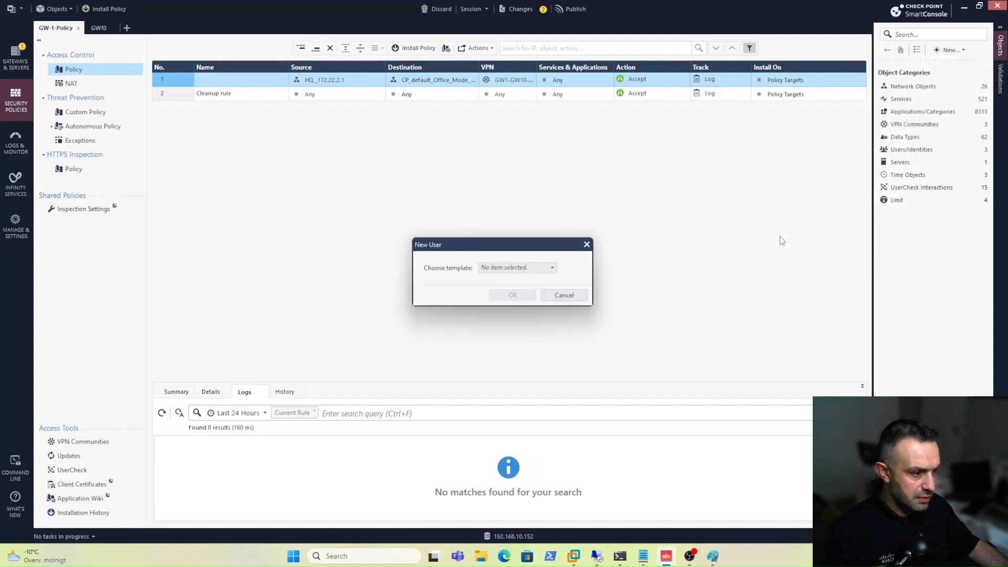
{"action": "left_click", "coordinate": [511, 269]}
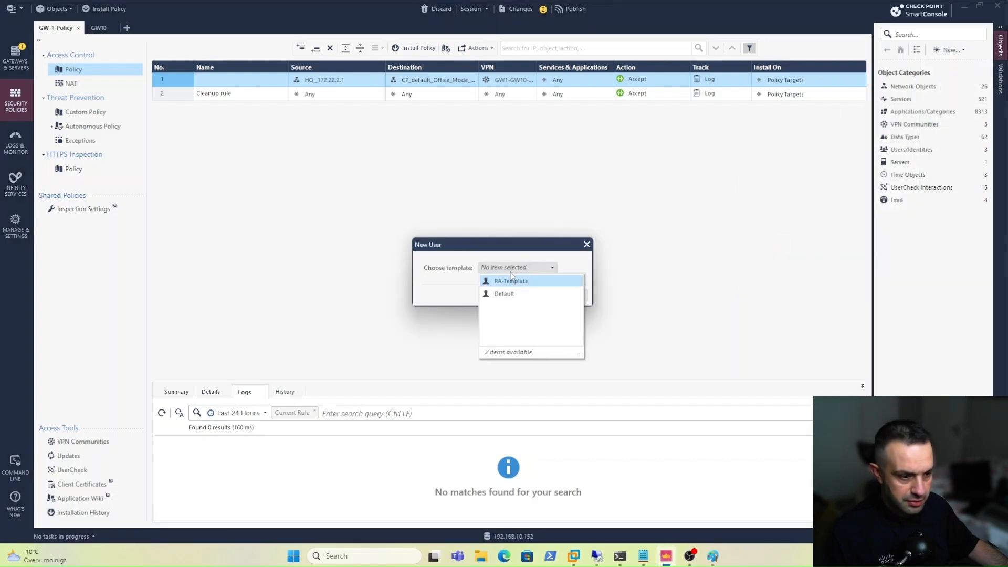
{"action": "left_click", "coordinate": [507, 282]}
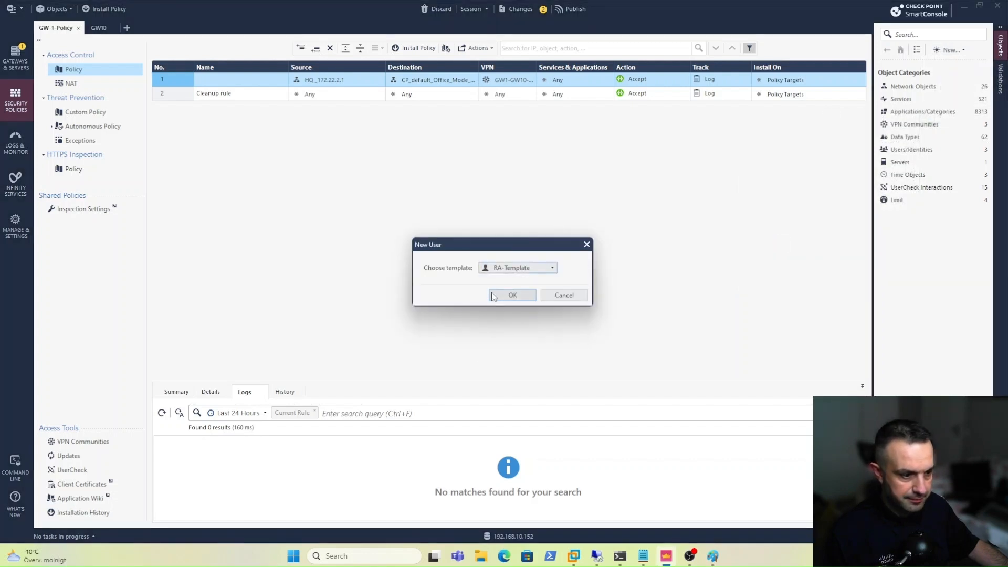
{"action": "left_click", "coordinate": [494, 296]}
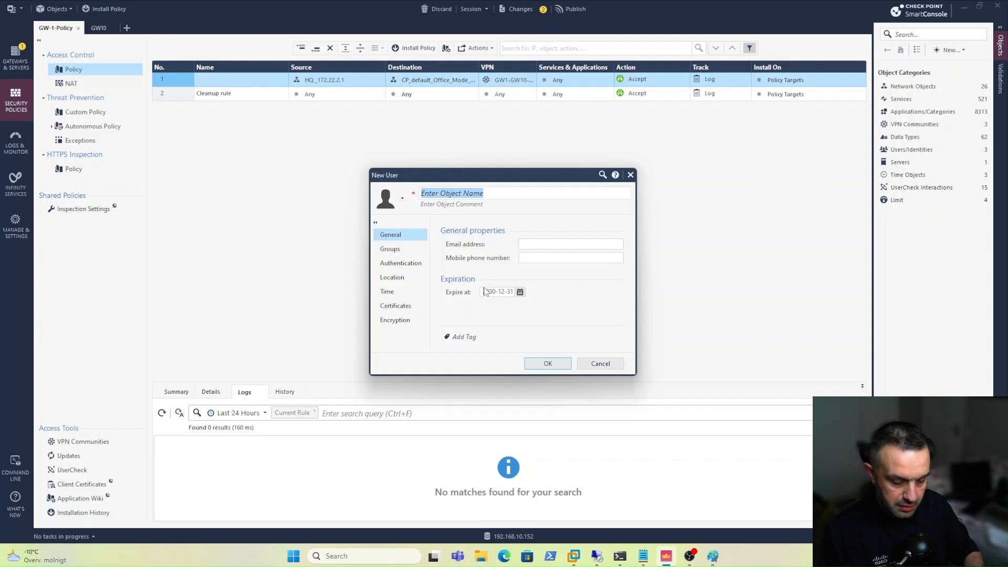
{"action": "type", "text": "RA-Us"}
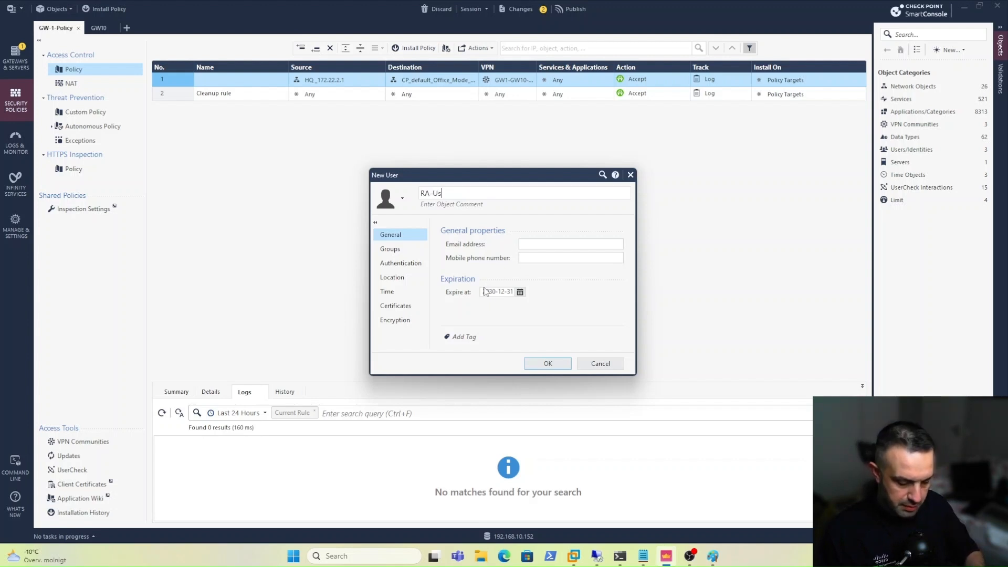
{"action": "type", "text": "er"}
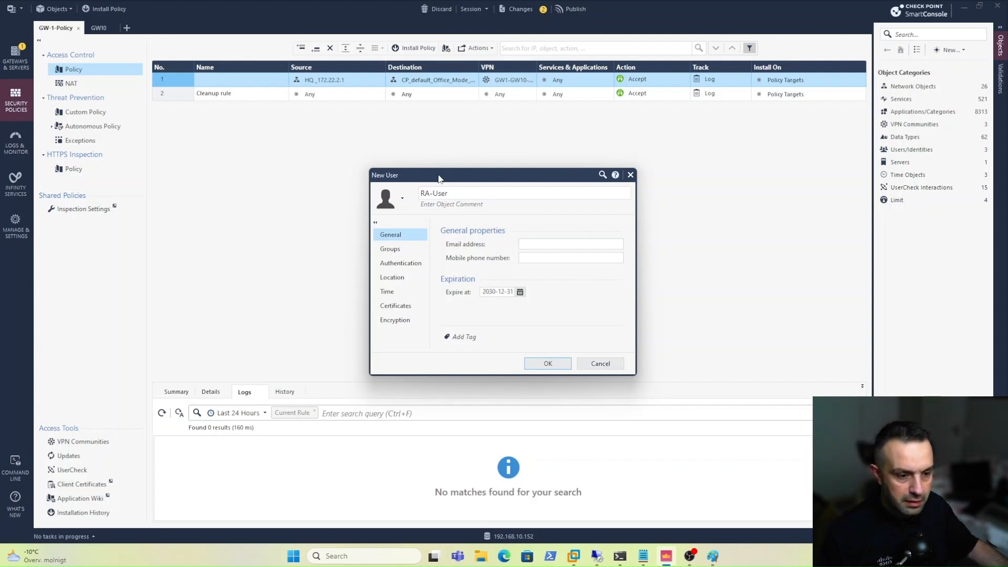
{"action": "left_click", "coordinate": [405, 267]}
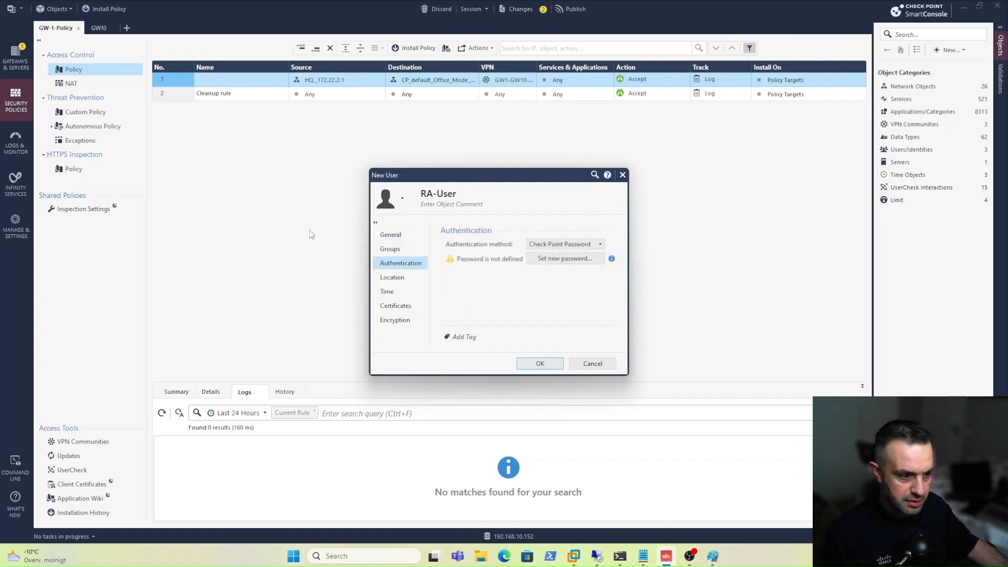
Set and confirm the login password for RA-User.
{"action": "left_click", "coordinate": [549, 260]}
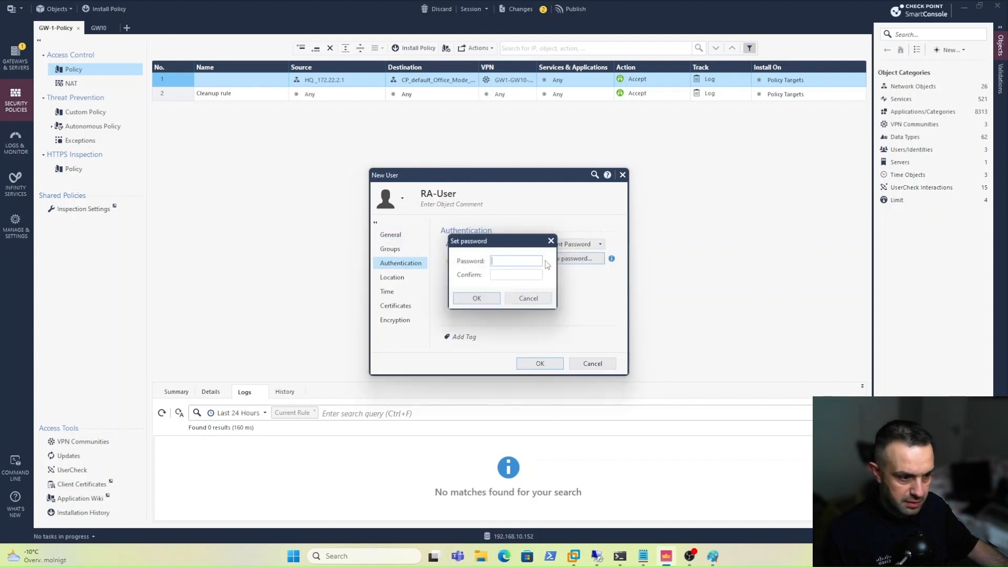
{"action": "type", "text": "*******"}
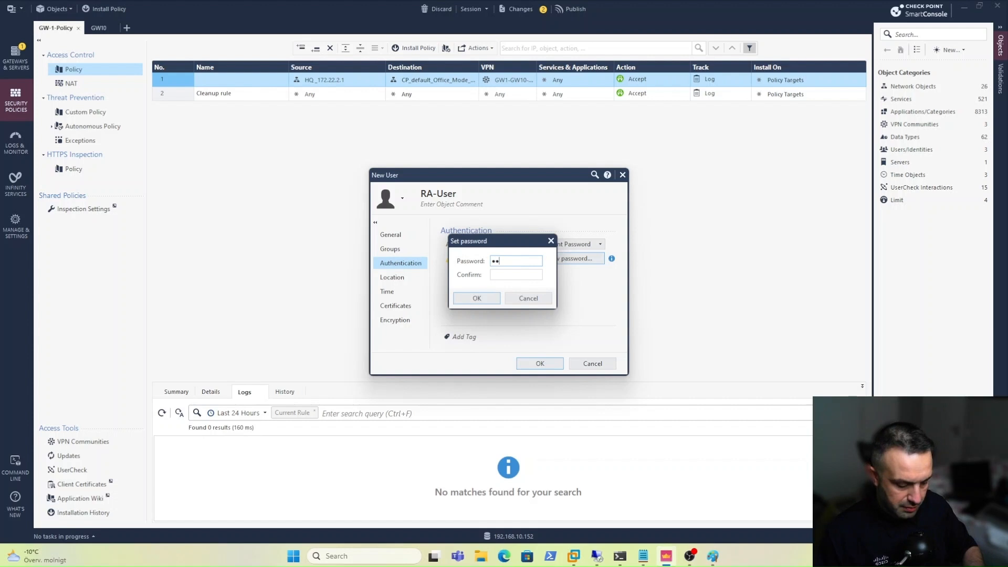
{"action": "type", "text": "*"}
{"action": "key", "text": "Tab"}
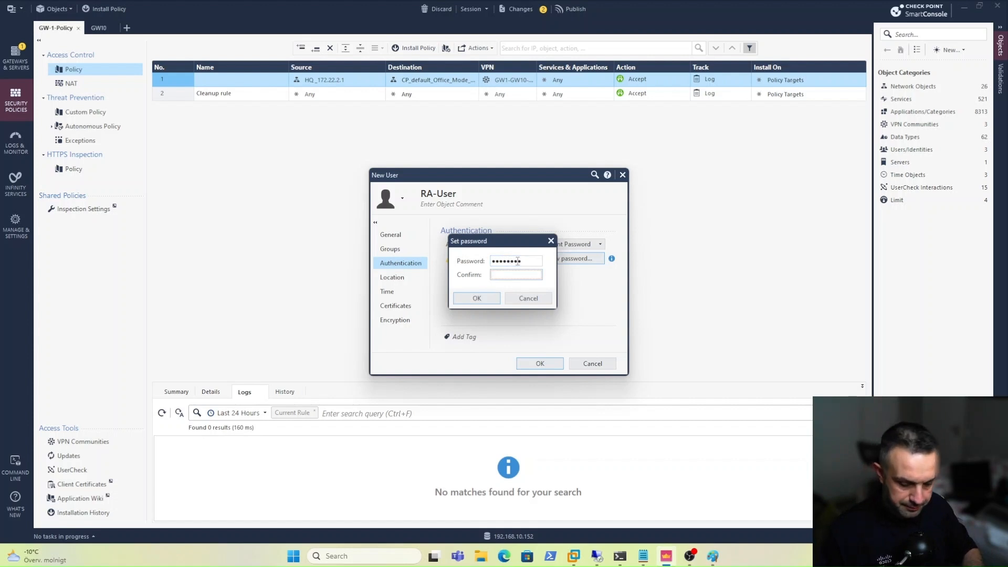
{"action": "type", "text": "********"}
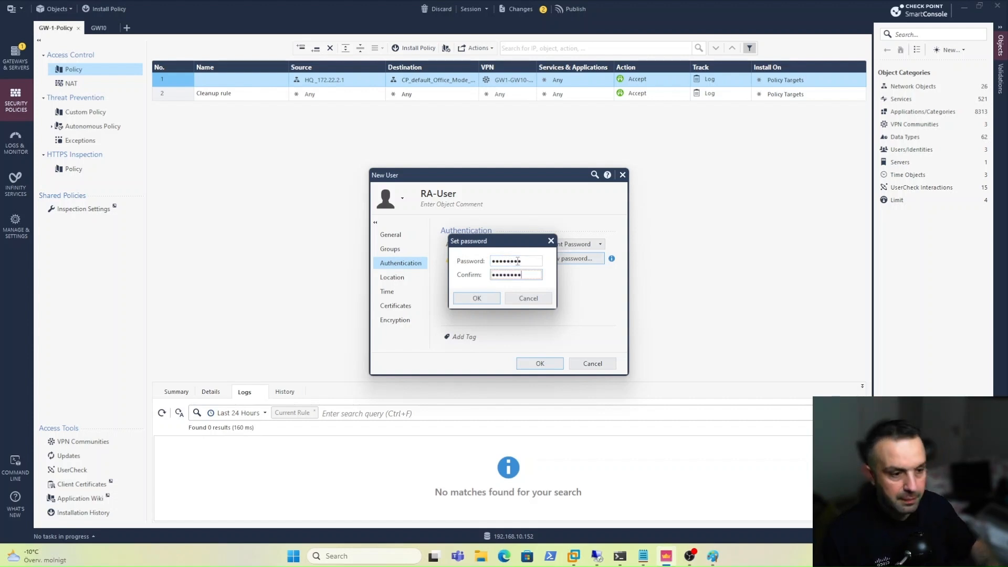
{"action": "left_click", "coordinate": [476, 298]}
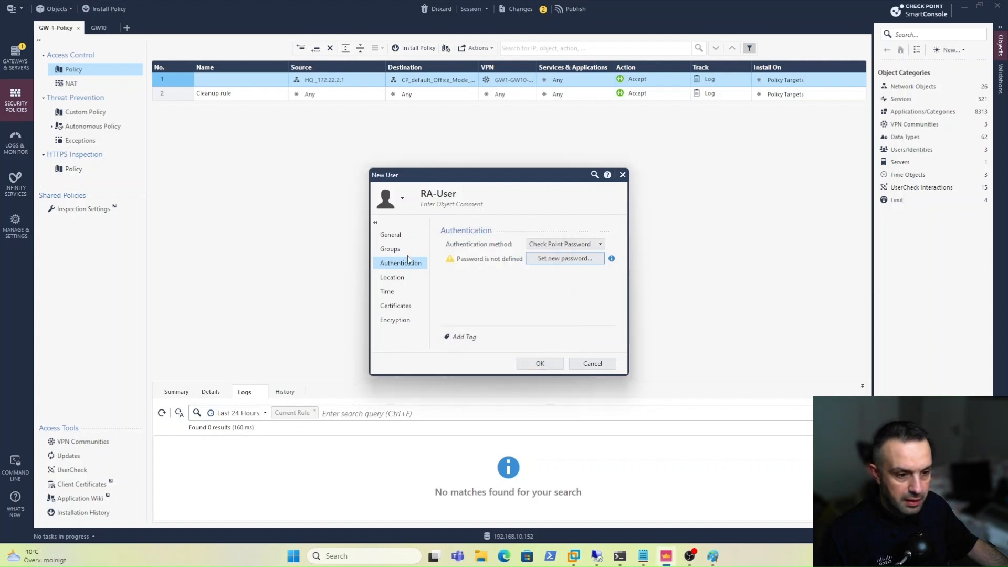
Confirm RA-Group is listed in RA-User's groups and save the user.
{"action": "left_click", "coordinate": [390, 250]}
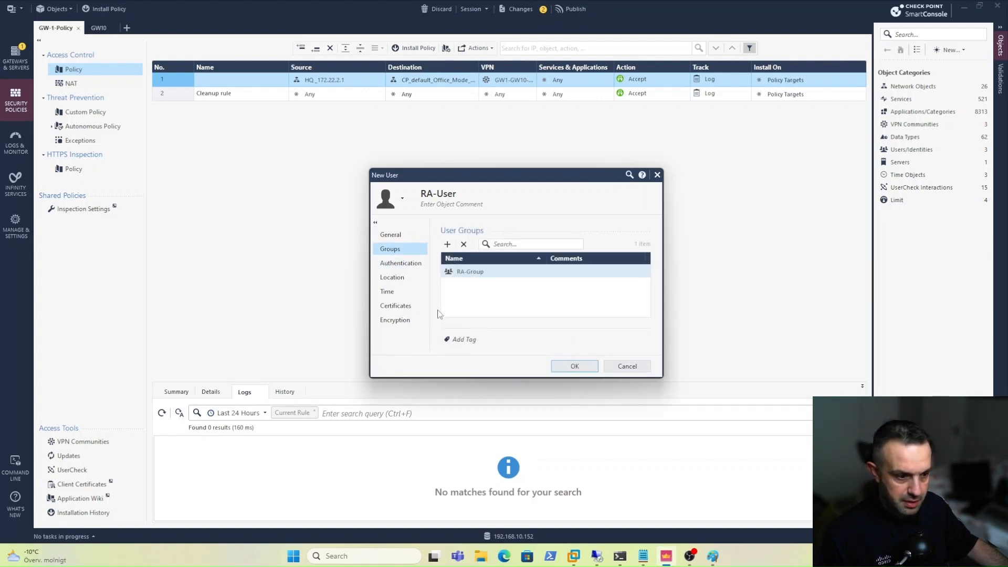
{"action": "left_click", "coordinate": [469, 273]}
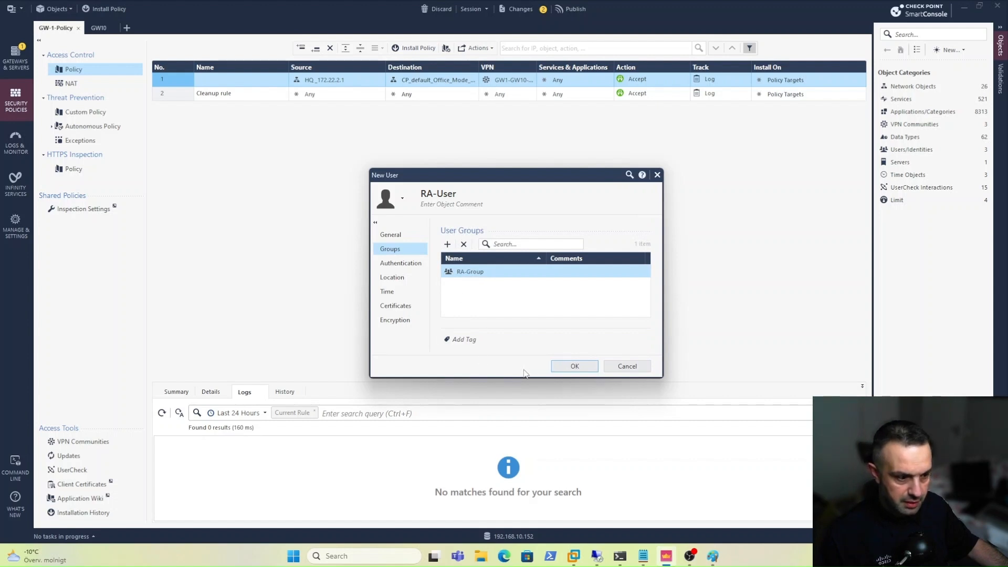
{"action": "left_click", "coordinate": [565, 367]}
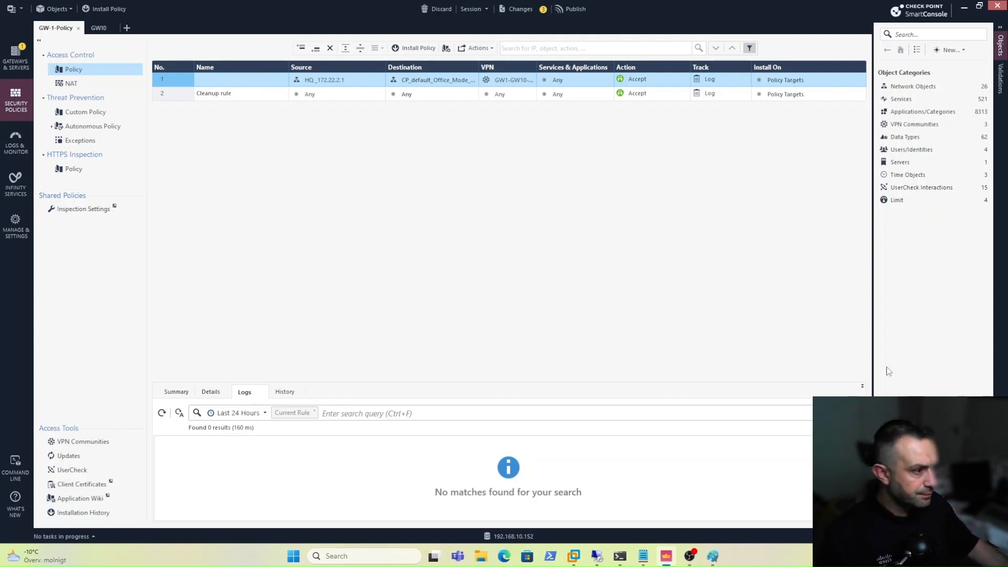
Start a new access role named RA-role.
{"action": "left_click", "coordinate": [955, 50]}
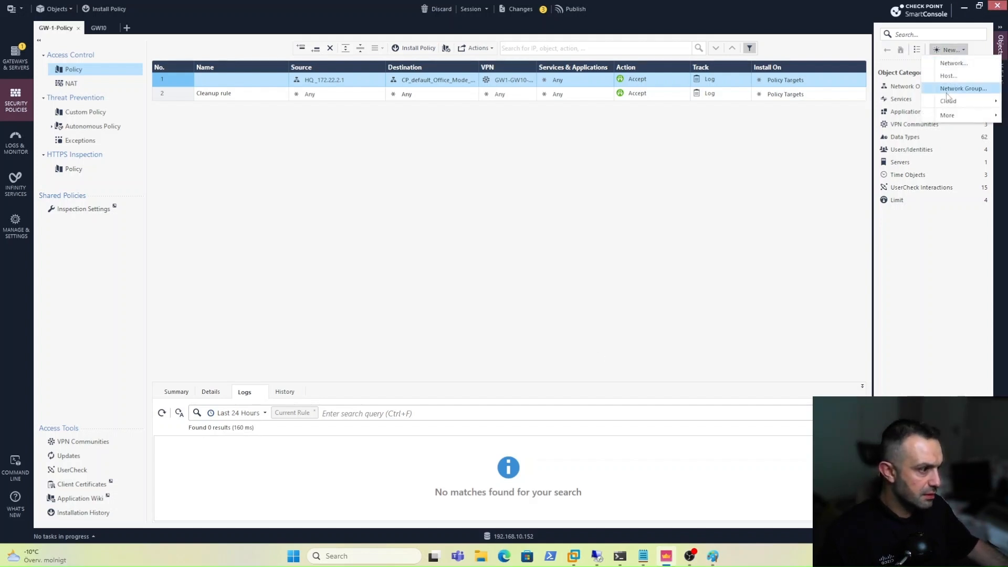
{"action": "mouse_move", "coordinate": [949, 115]}
{"action": "mouse_move", "coordinate": [848, 183]}
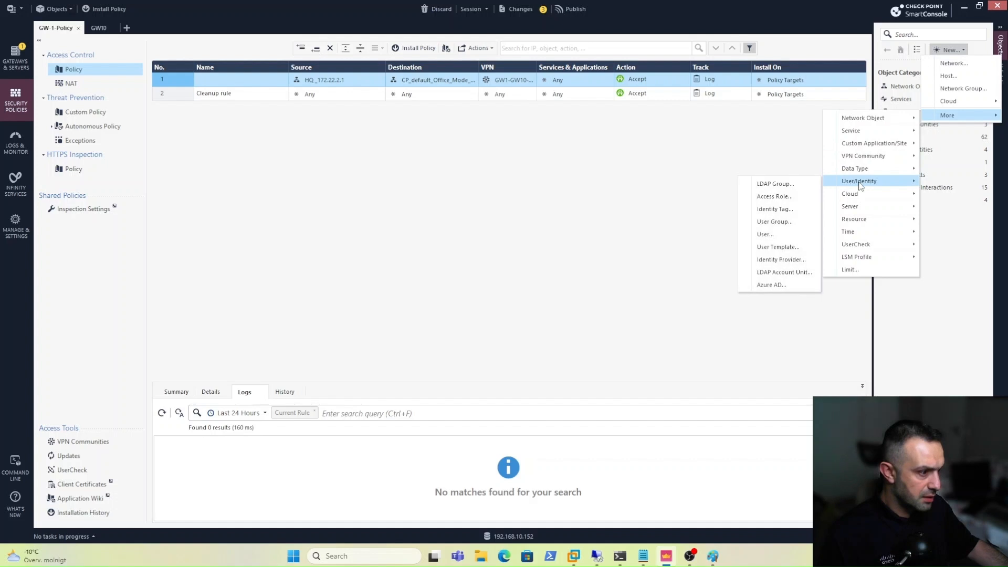
{"action": "left_click", "coordinate": [775, 196]}
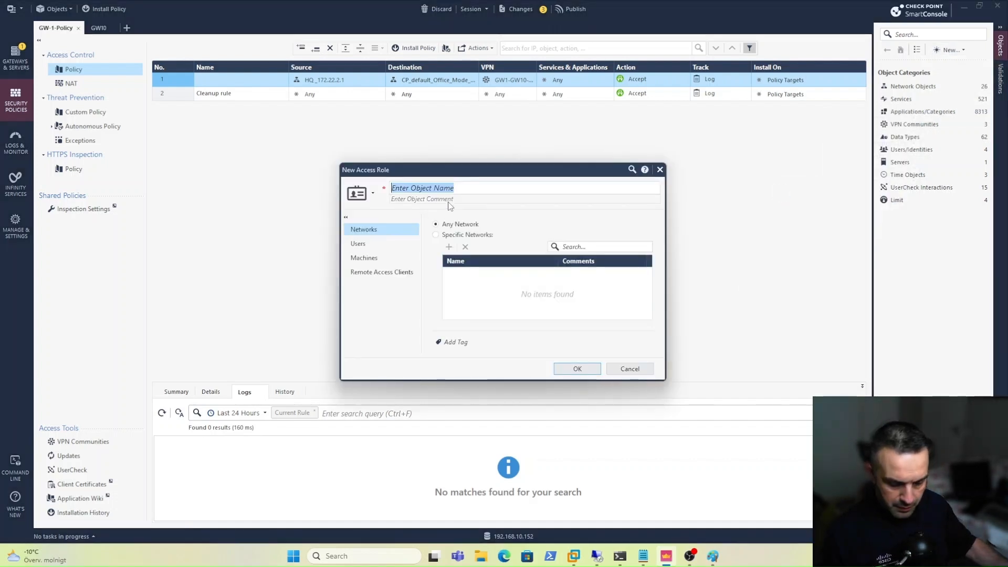
{"action": "type", "text": "RA-"}
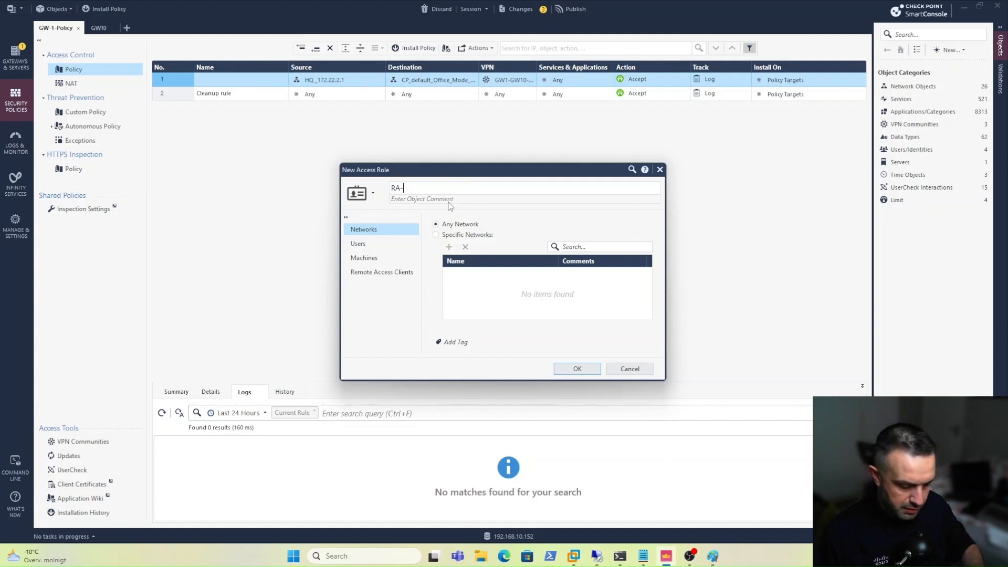
{"action": "type", "text": "role"}
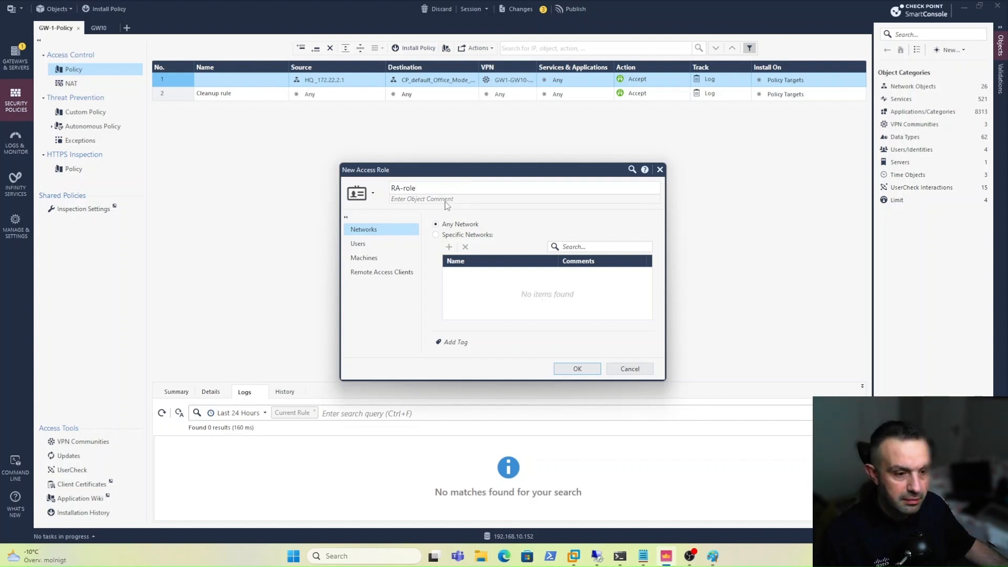
Limit RA-role's users to the RA-Group user group and save the role.
{"action": "left_click", "coordinate": [373, 244]}
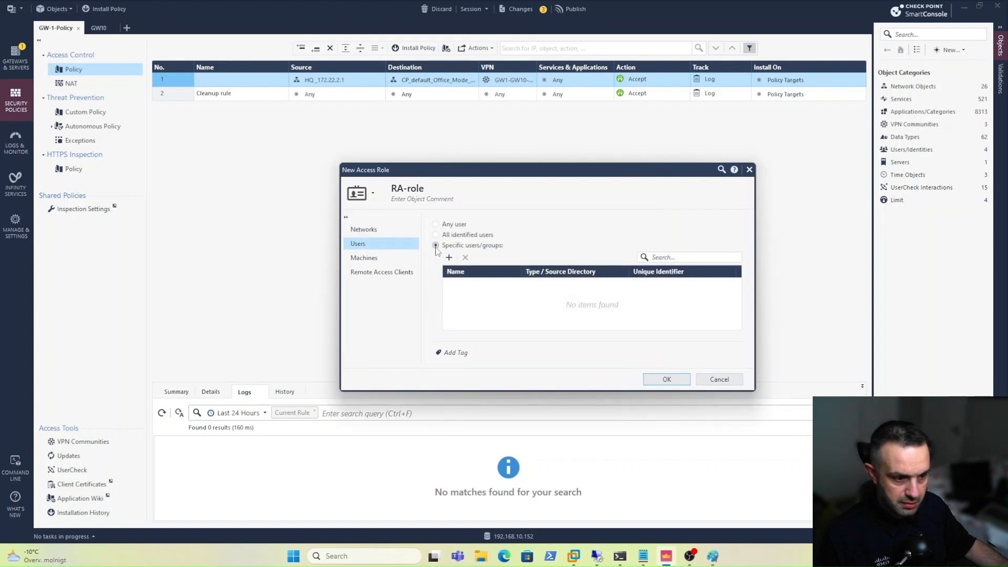
{"action": "left_click", "coordinate": [449, 257]}
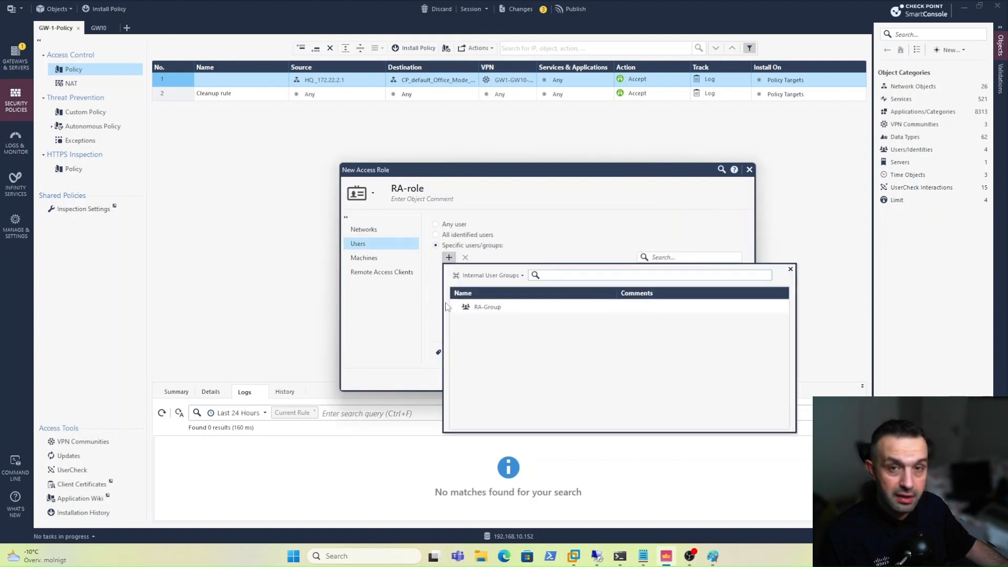
{"action": "left_click", "coordinate": [468, 307]}
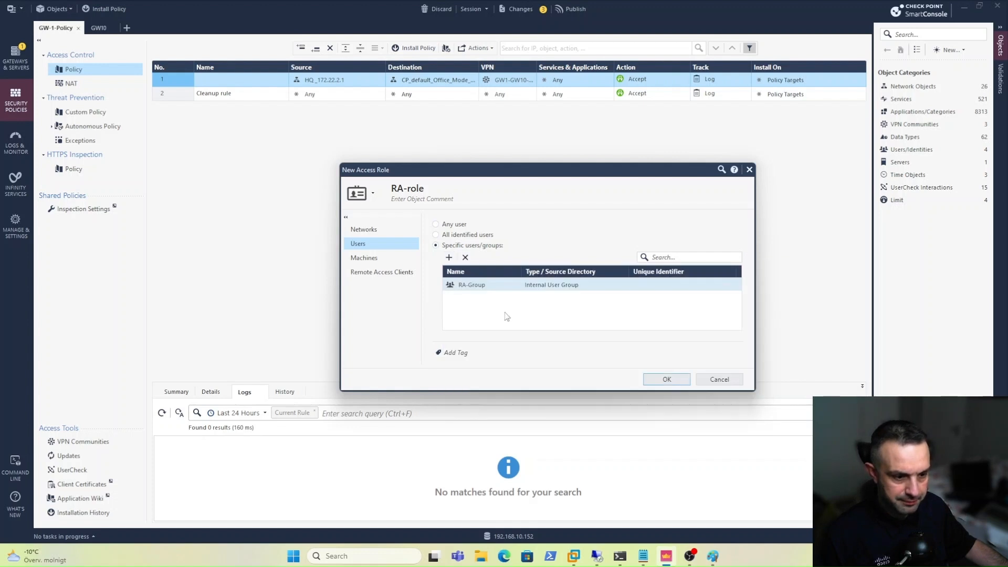
{"action": "left_click", "coordinate": [647, 378]}
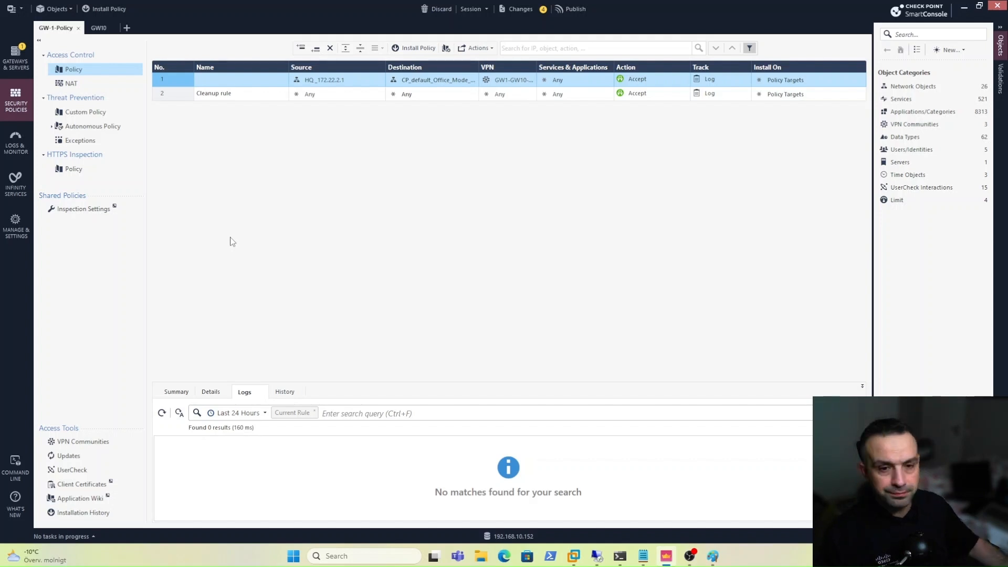
Open the GW-1 gateway's properties from the Gateways & Servers view.
{"action": "left_click", "coordinate": [3, 76]}
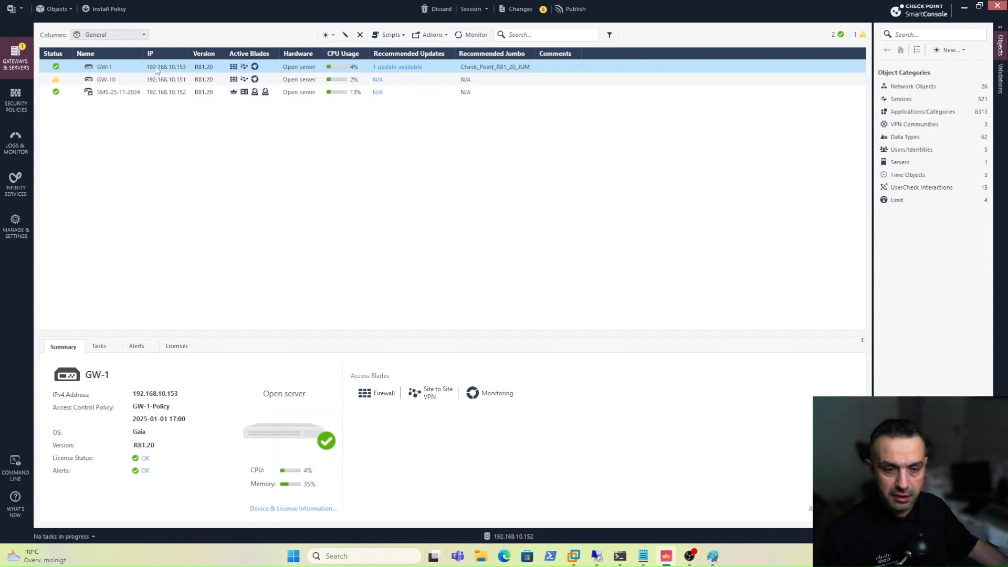
{"action": "left_click", "coordinate": [157, 67]}
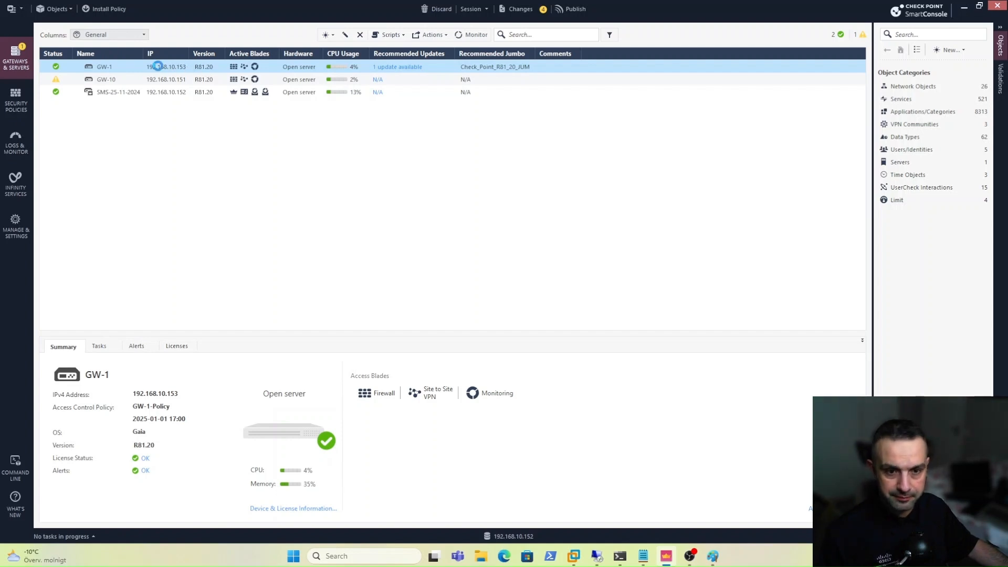
{"action": "double_click", "coordinate": [158, 66]}
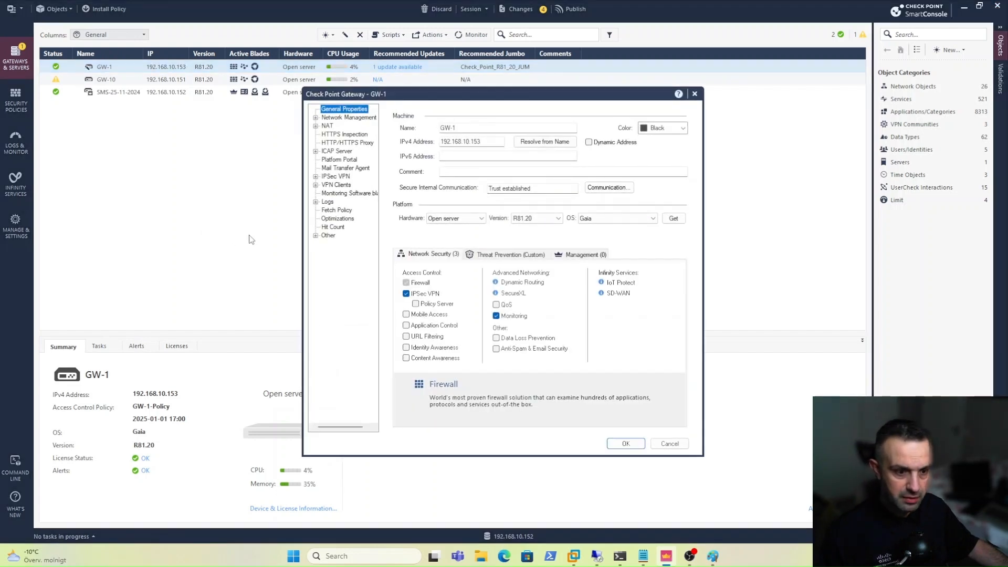
Enable the Identity Awareness blade on GW-1 with Remote Access as identity source, skipping the wizard.
{"action": "left_click", "coordinate": [407, 348]}
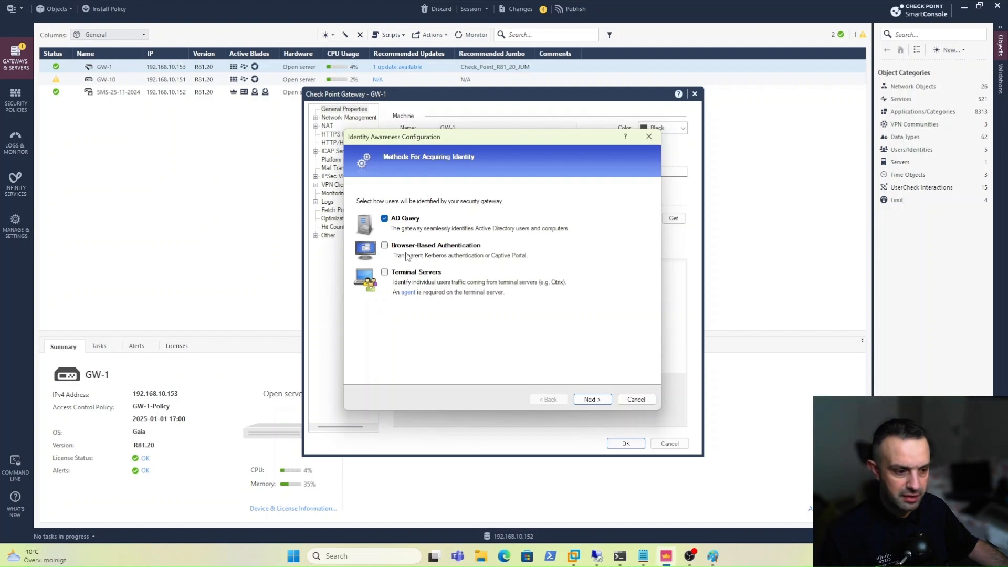
{"action": "left_click", "coordinate": [630, 404]}
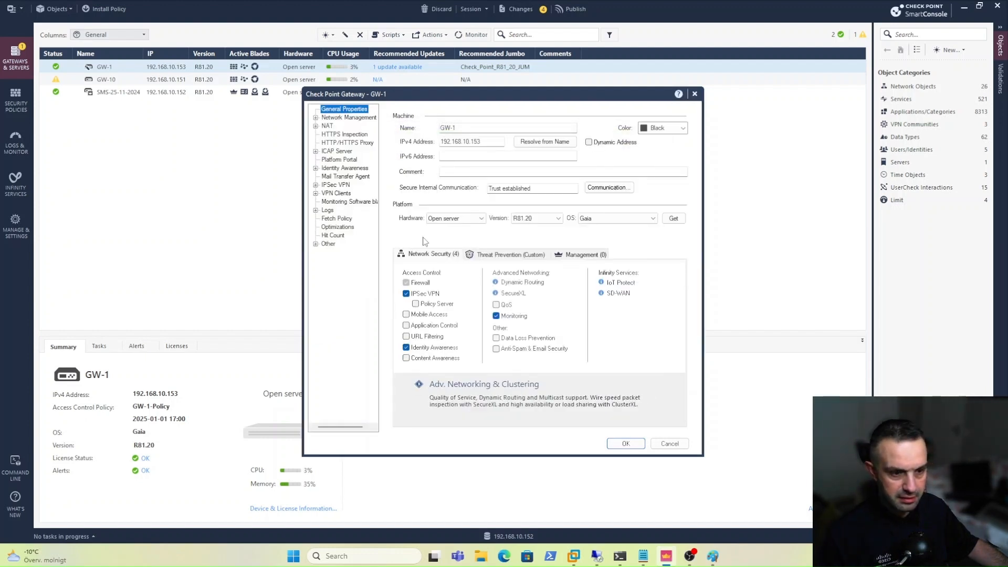
{"action": "left_click", "coordinate": [344, 168]}
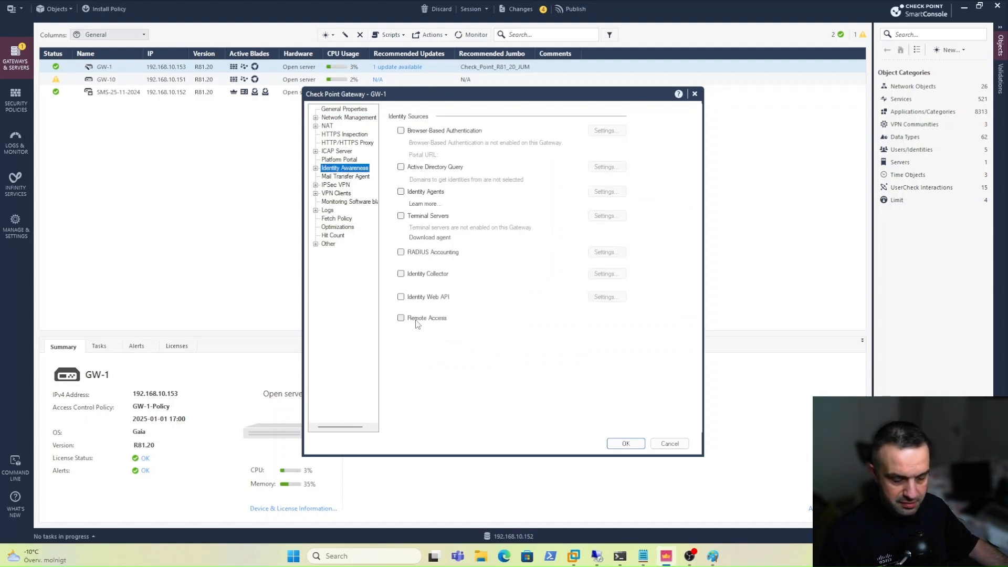
{"action": "left_click", "coordinate": [401, 319]}
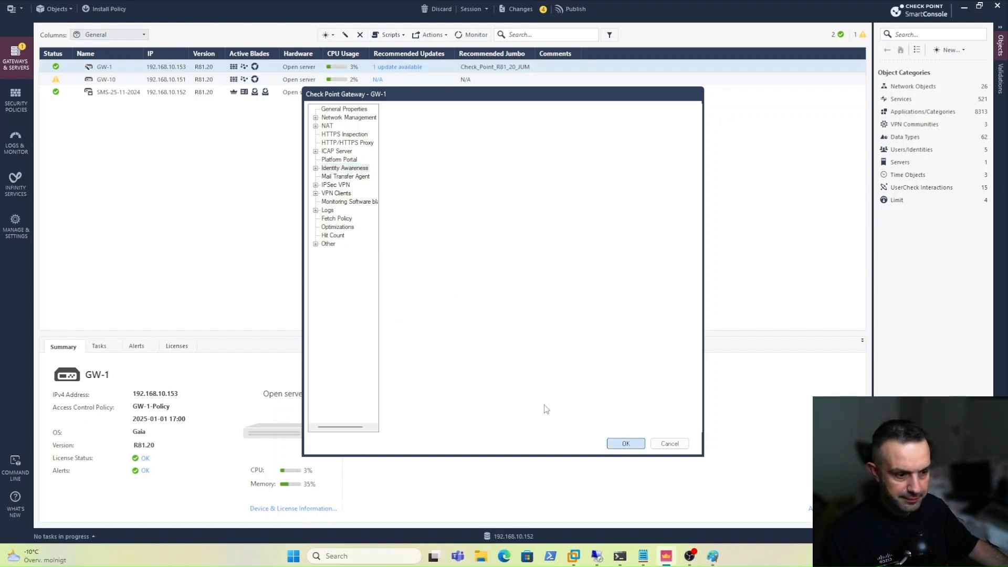
{"action": "key", "text": "Return"}
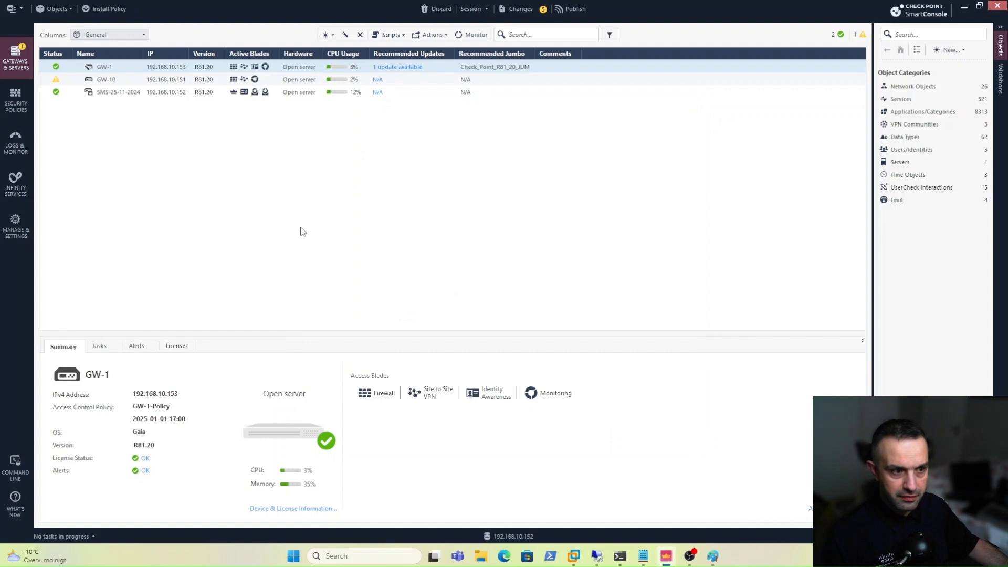
Publish the session changes and install GW-1-Policy on the GW-1 gateway.
{"action": "left_click", "coordinate": [111, 9]}
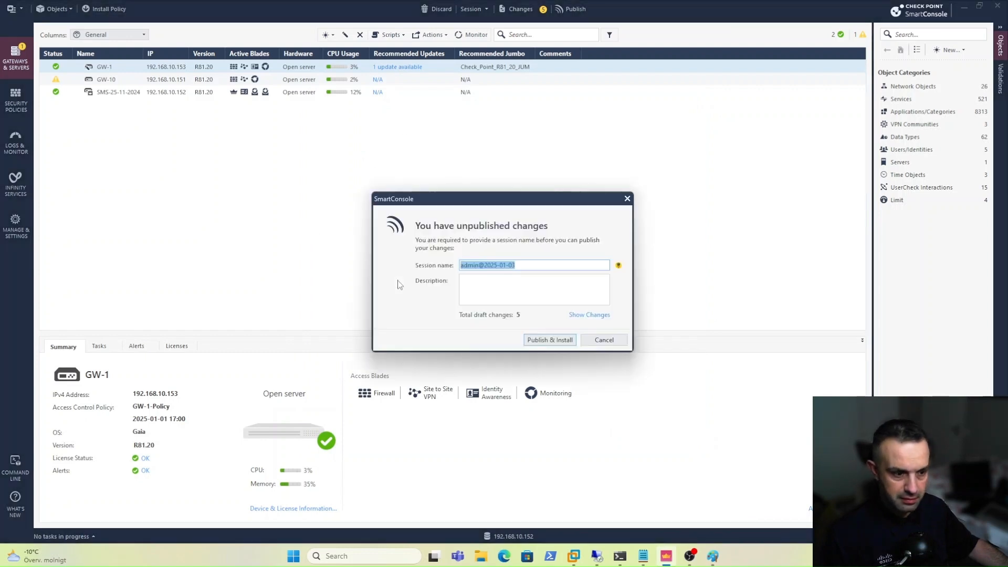
{"action": "left_click", "coordinate": [551, 342]}
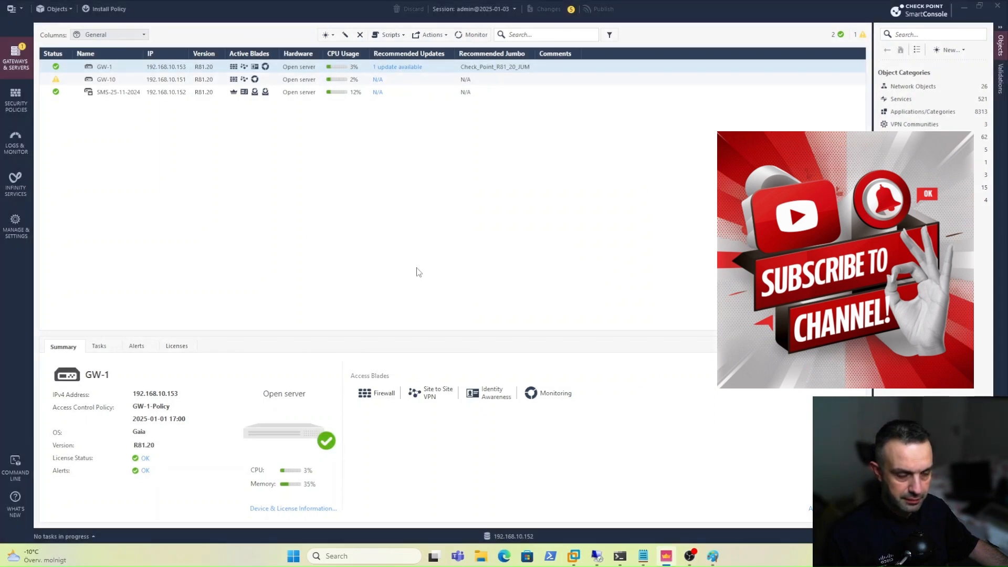
{"action": "left_click", "coordinate": [465, 155]}
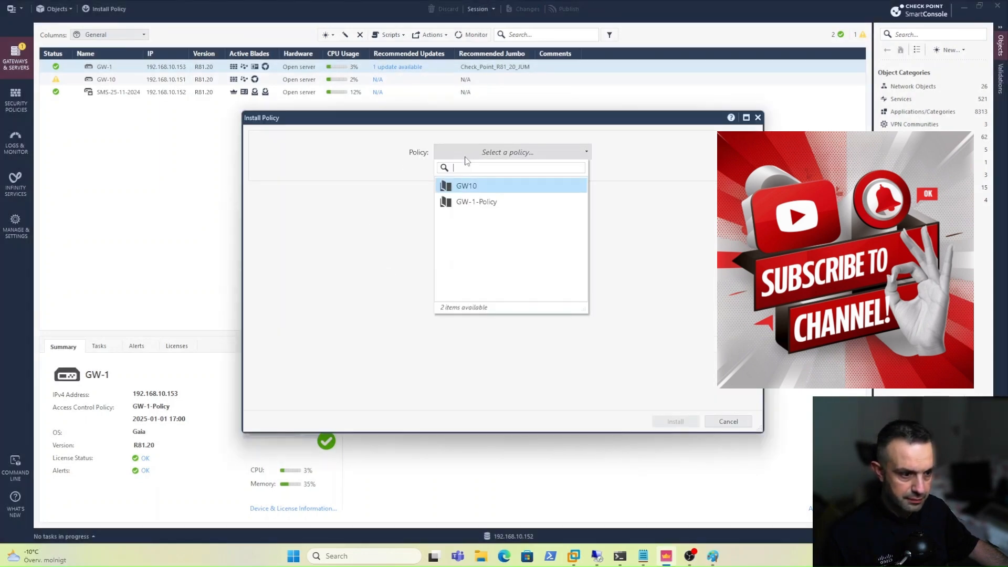
{"action": "left_click", "coordinate": [471, 202]}
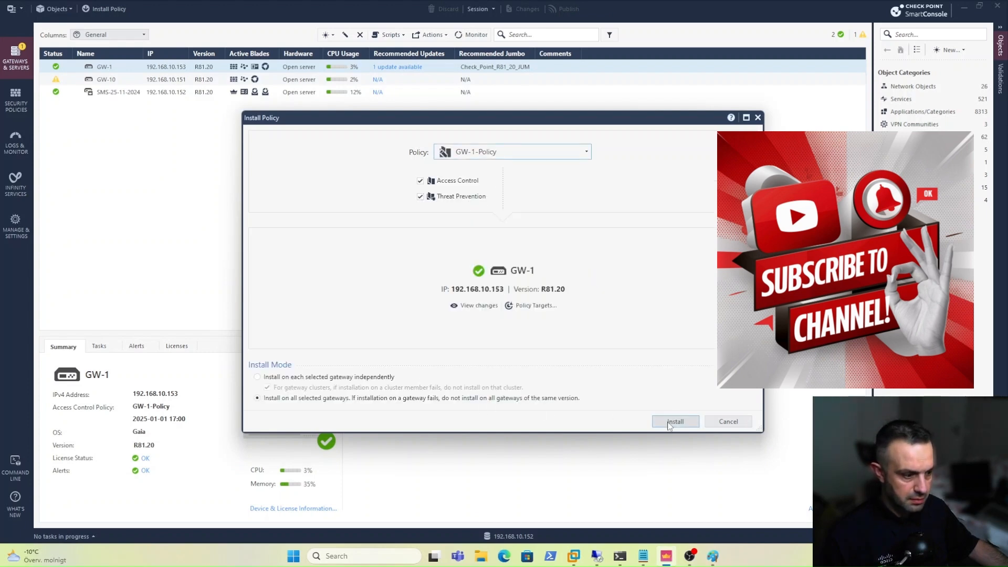
{"action": "left_click", "coordinate": [670, 423]}
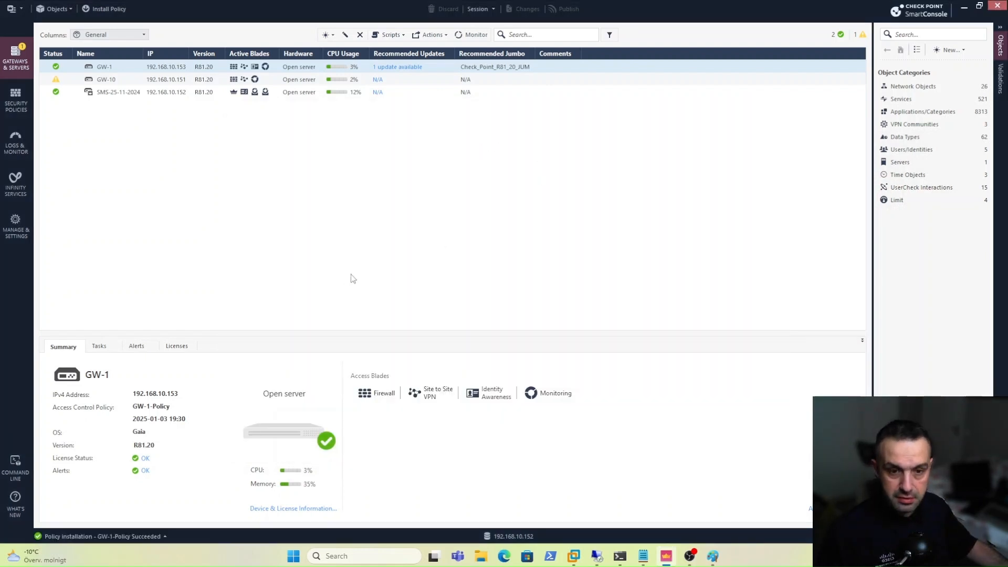
Reopen GW-1 and disallow SecuRemote and Check Point Mobile for Windows clients, keeping only Endpoint Security VPN.
{"action": "double_click", "coordinate": [165, 67]}
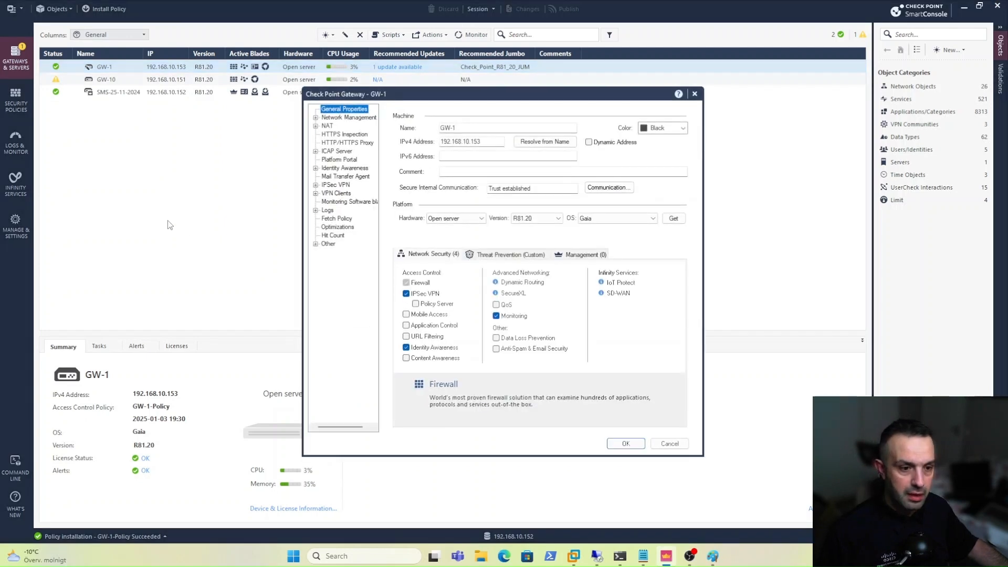
{"action": "left_click", "coordinate": [332, 195]}
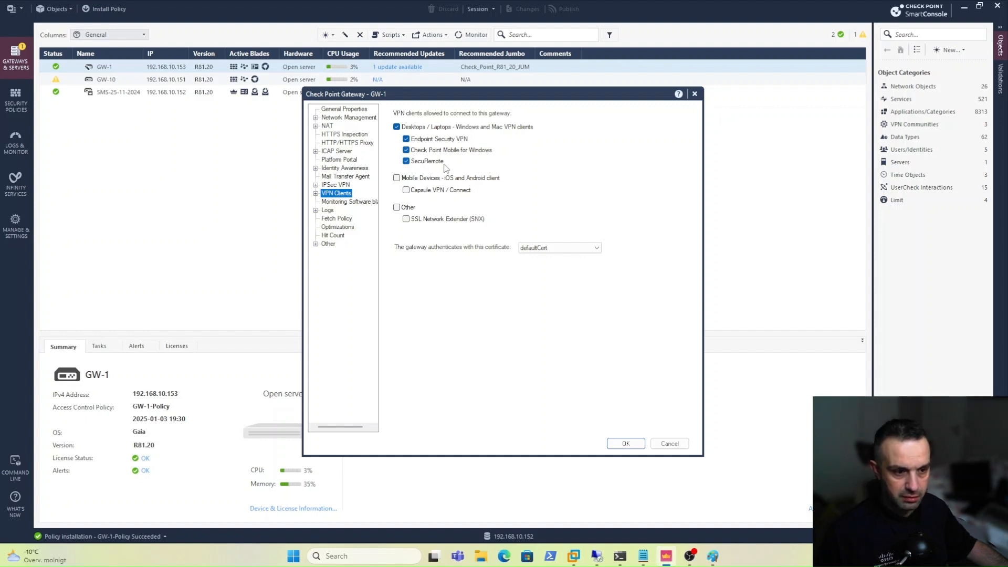
{"action": "left_click", "coordinate": [406, 161]}
{"action": "left_click", "coordinate": [406, 150]}
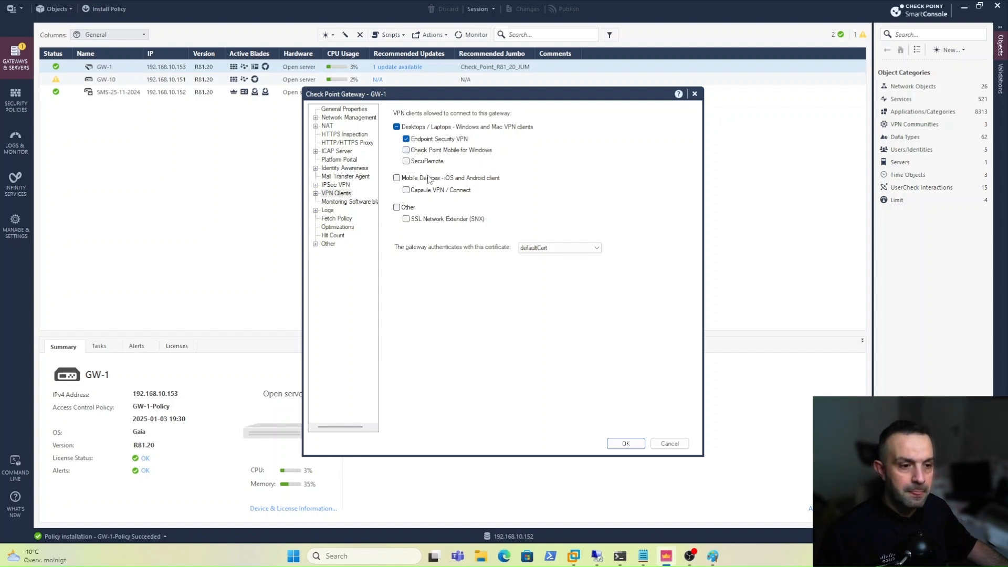
{"action": "left_click", "coordinate": [316, 194]}
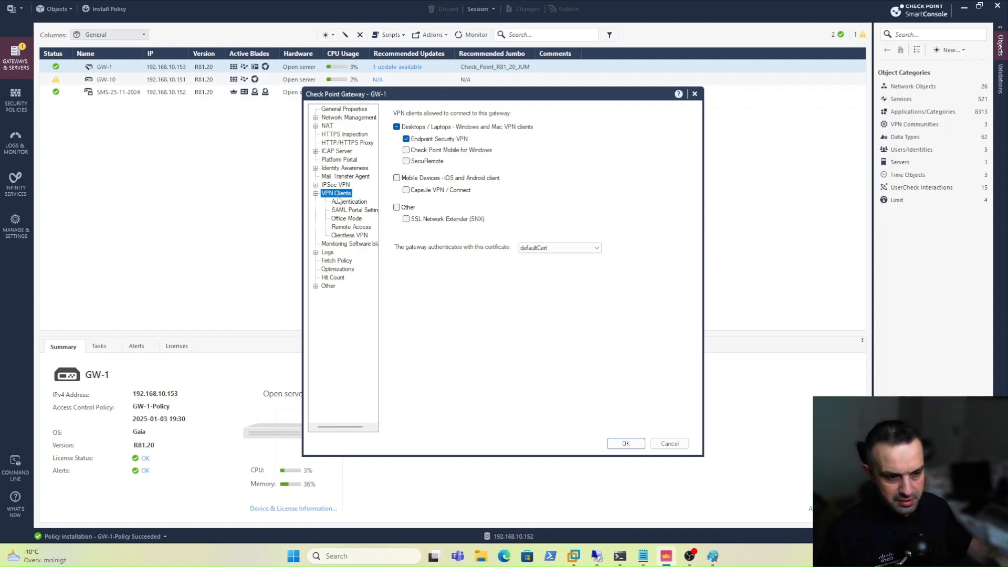
{"action": "left_click", "coordinate": [347, 219]}
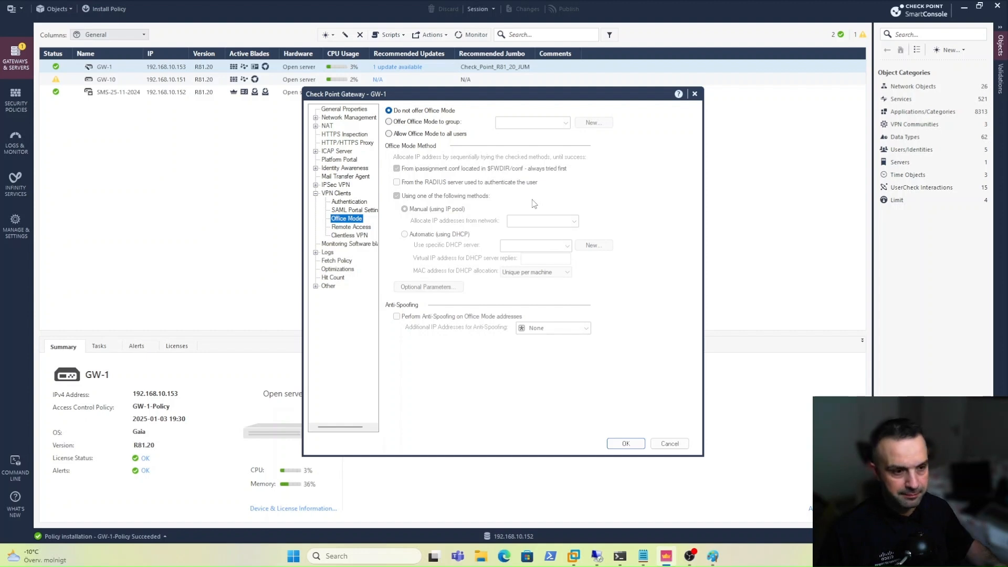
Offer Office Mode to all users on GW-1, allocating addresses from the Office_172.16.1.0 network.
{"action": "left_click", "coordinate": [425, 134]}
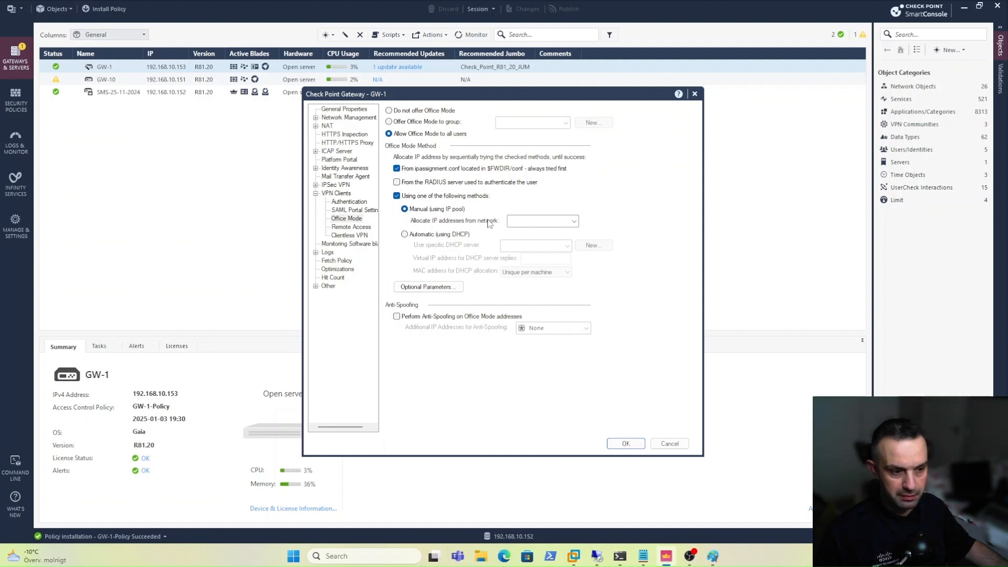
{"action": "left_click", "coordinate": [528, 222]}
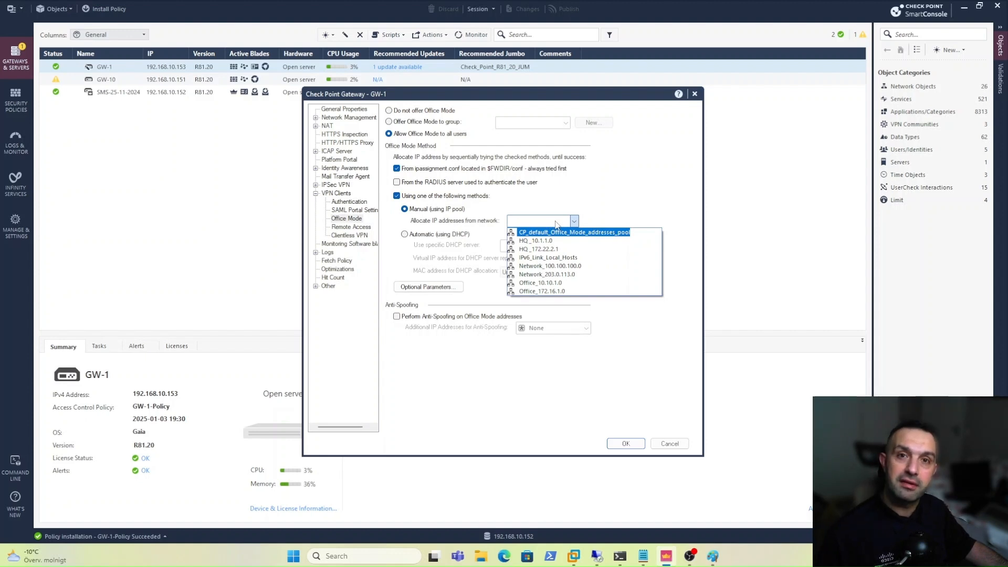
{"action": "left_click", "coordinate": [622, 197]}
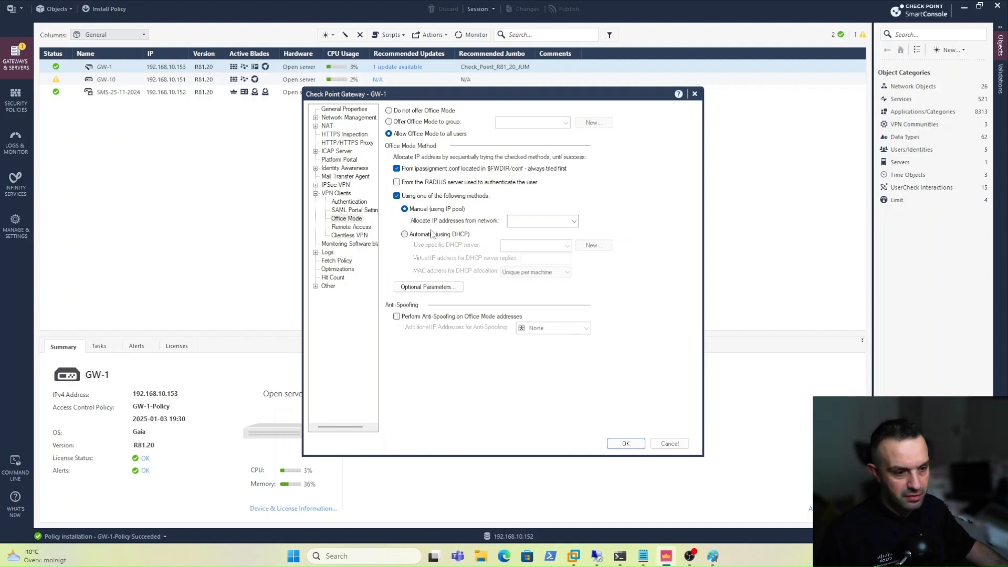
{"action": "left_click", "coordinate": [564, 224]}
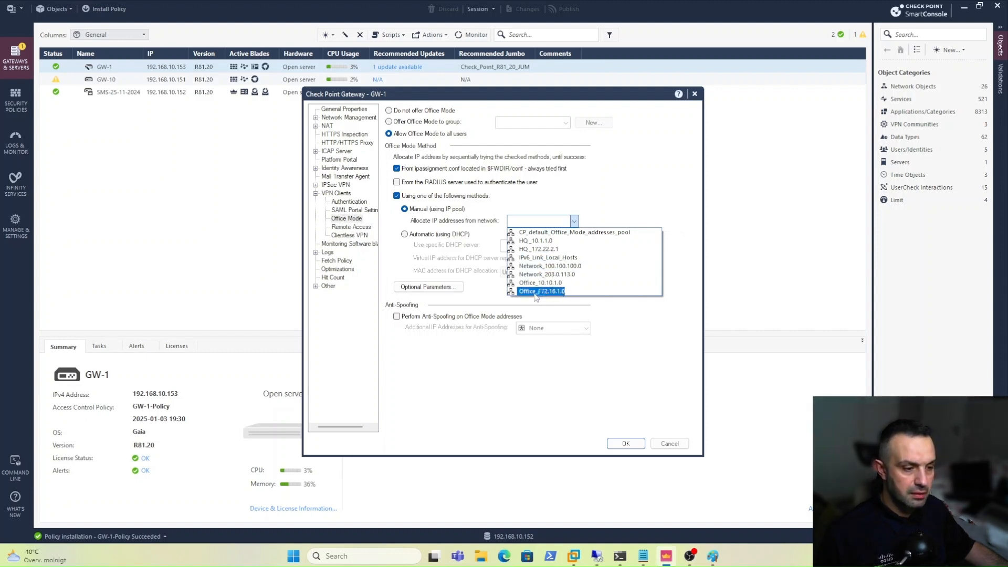
{"action": "left_click", "coordinate": [560, 291]}
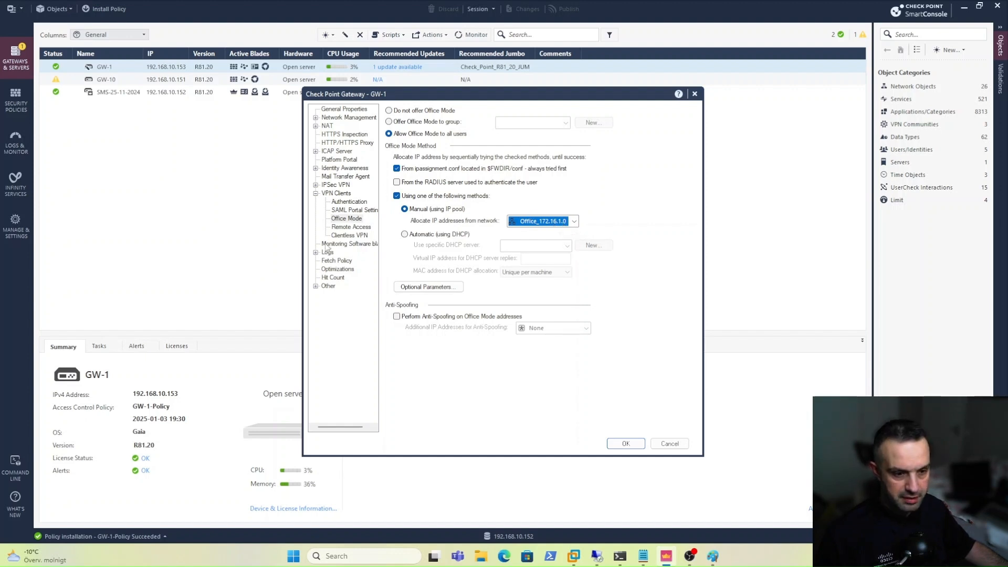
{"action": "left_click", "coordinate": [362, 229]}
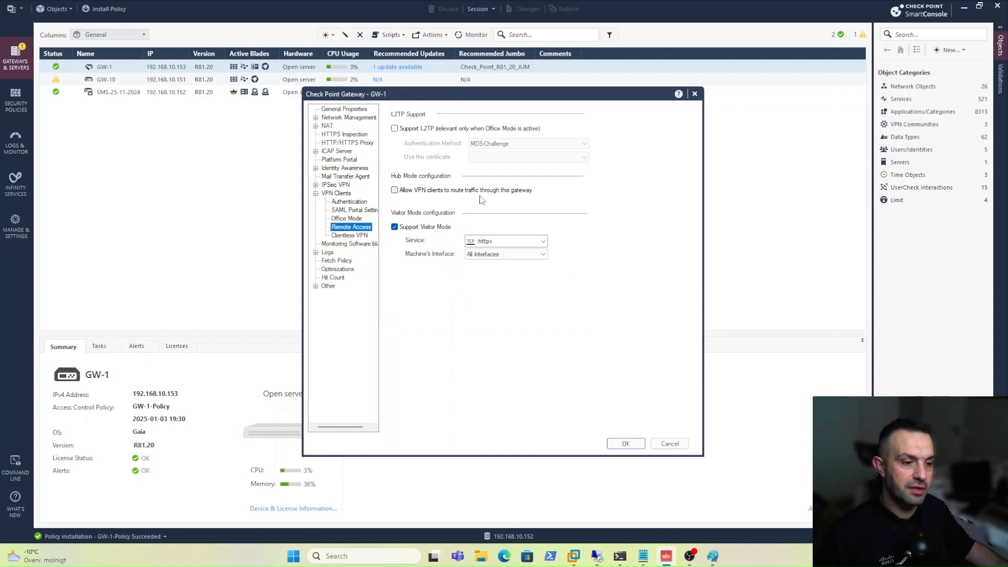
Enable 'Allow VPN clients to route traffic through this gateway' on GW-1 and confirm the properties.
{"action": "left_click", "coordinate": [400, 192]}
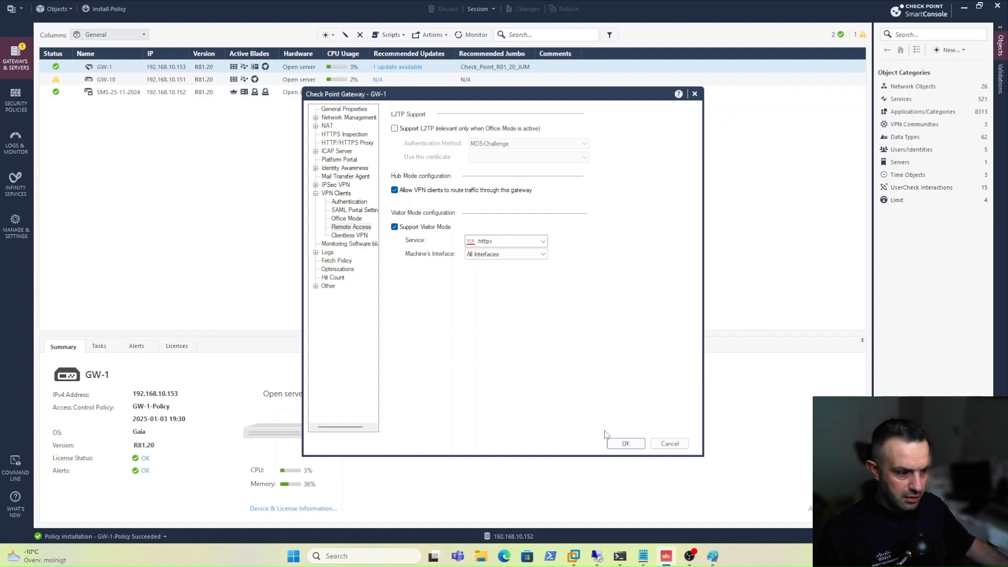
{"action": "key", "text": "Return"}
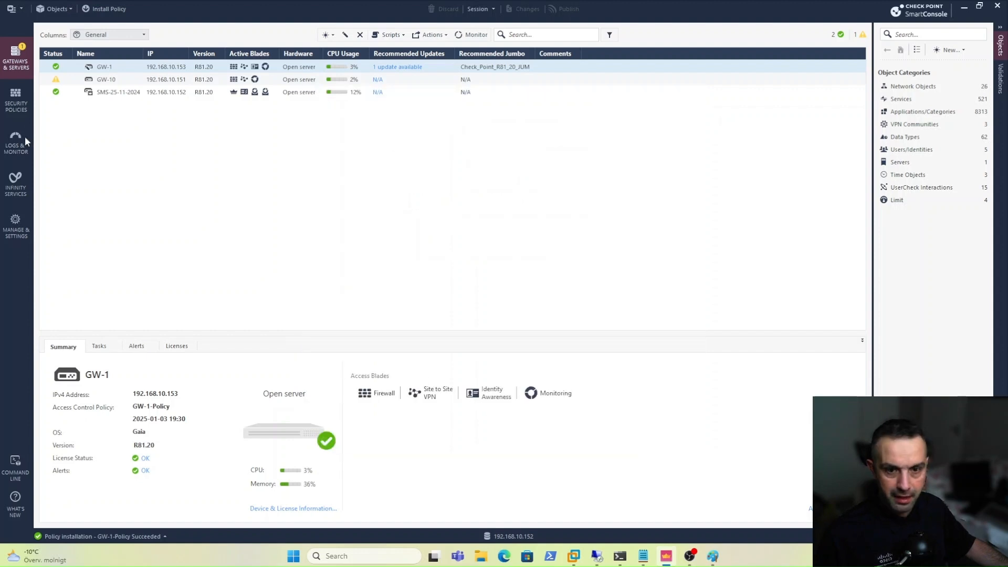
In Global Properties, accept ICMP requests under the FireWall implied rules.
{"action": "left_click", "coordinate": [14, 10]}
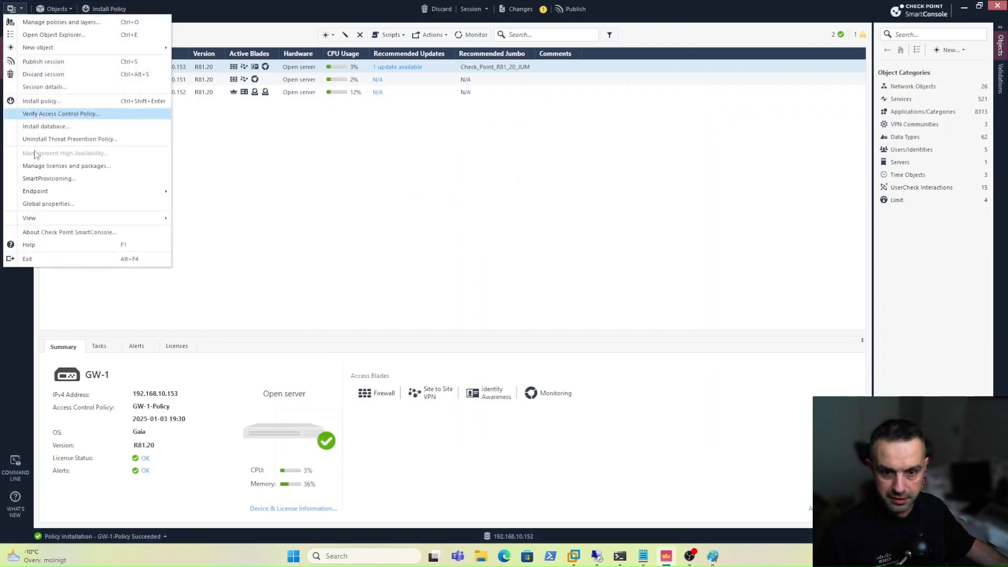
{"action": "left_click", "coordinate": [48, 203]}
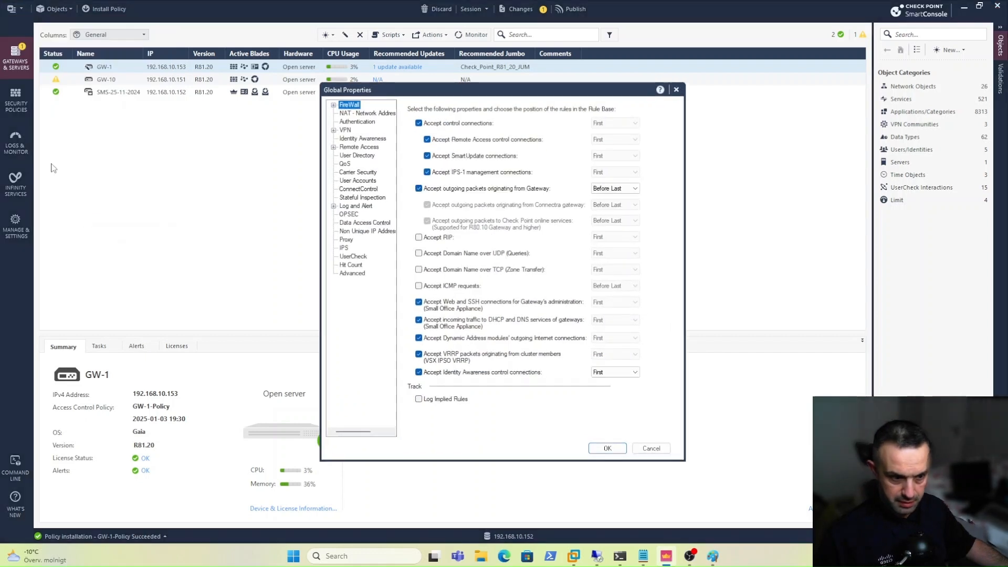
{"action": "left_click", "coordinate": [419, 286]}
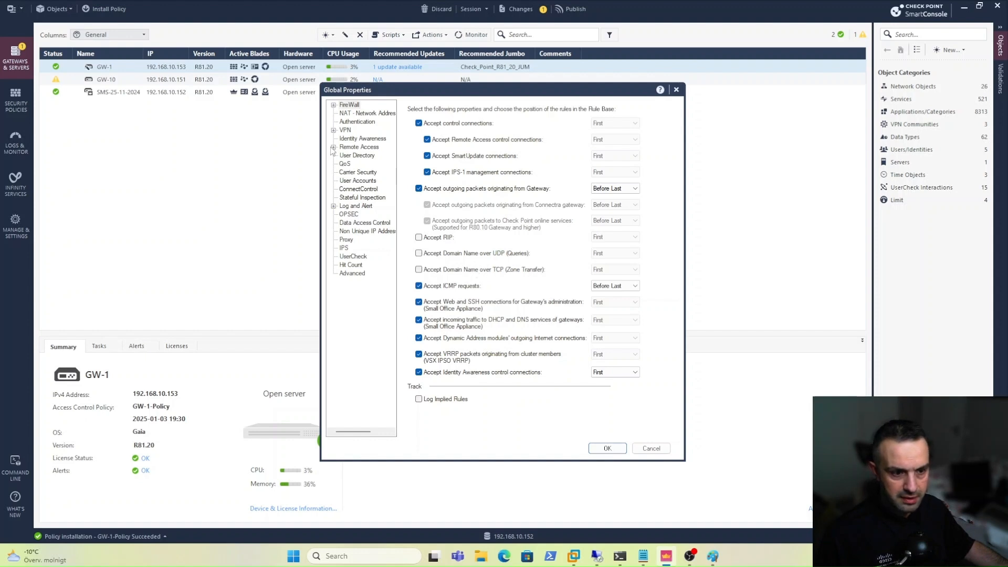
Enable back connections from gateway to client under Remote Access and expand its sub-pages.
{"action": "left_click", "coordinate": [360, 149]}
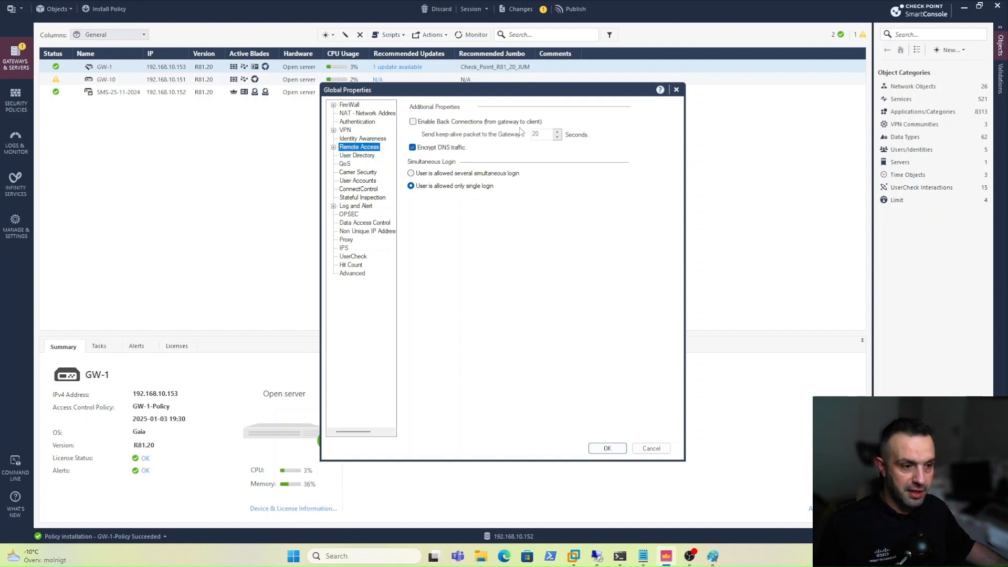
{"action": "left_click", "coordinate": [413, 122]}
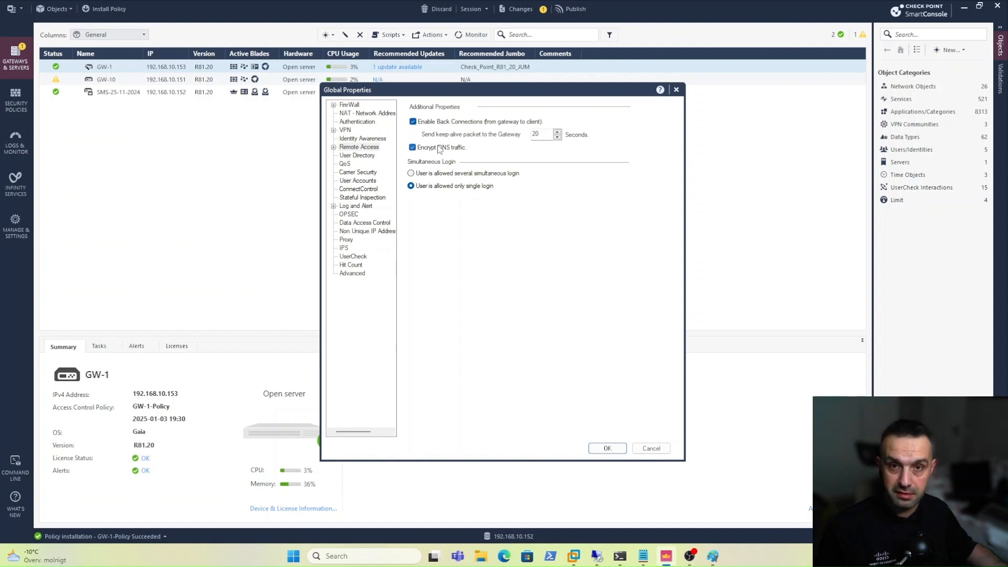
{"action": "left_click", "coordinate": [334, 148]}
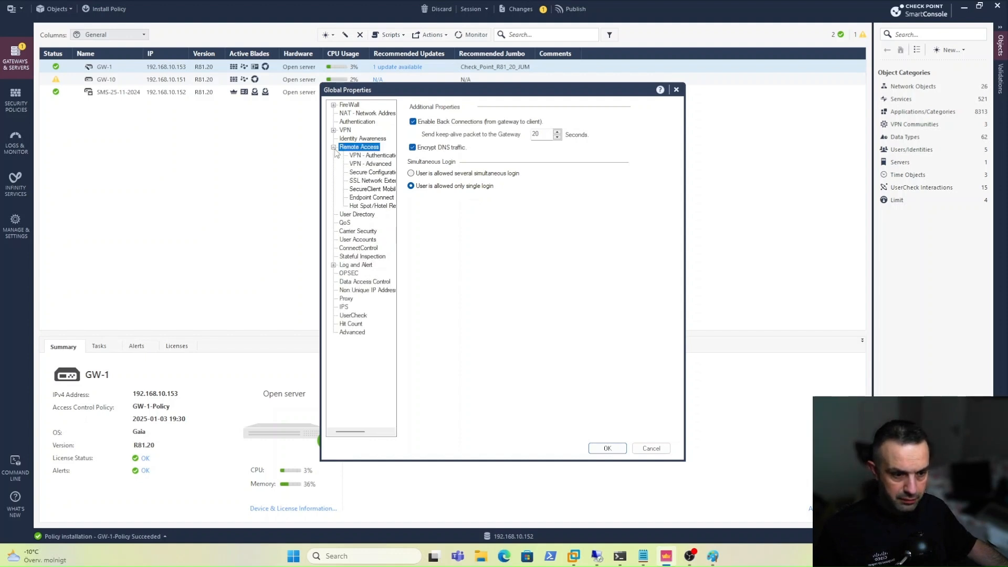
Set Endpoint Connect's 'Route all traffic to gateway' option to Yes.
{"action": "left_click", "coordinate": [364, 198]}
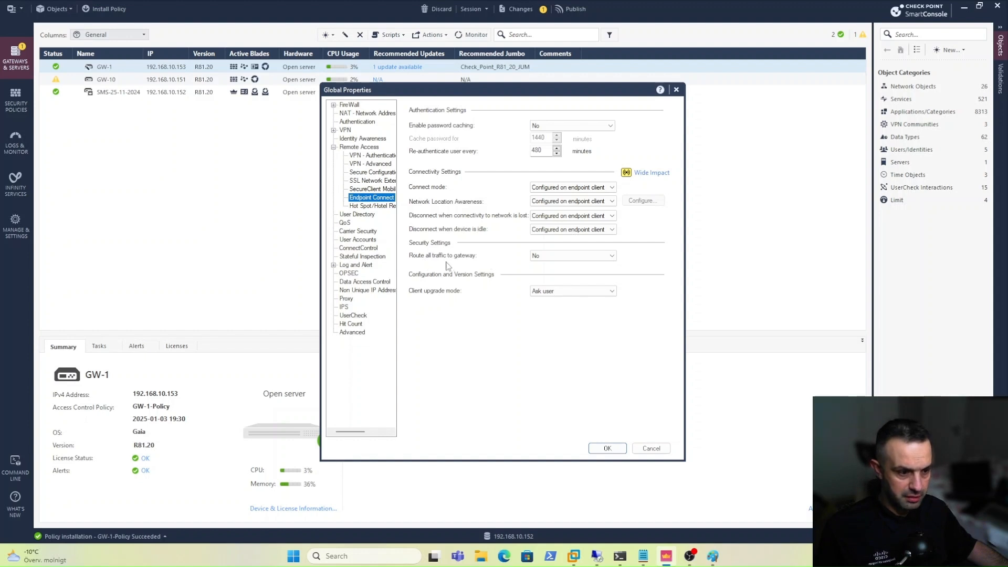
{"action": "left_click", "coordinate": [573, 257]}
{"action": "left_click", "coordinate": [550, 273]}
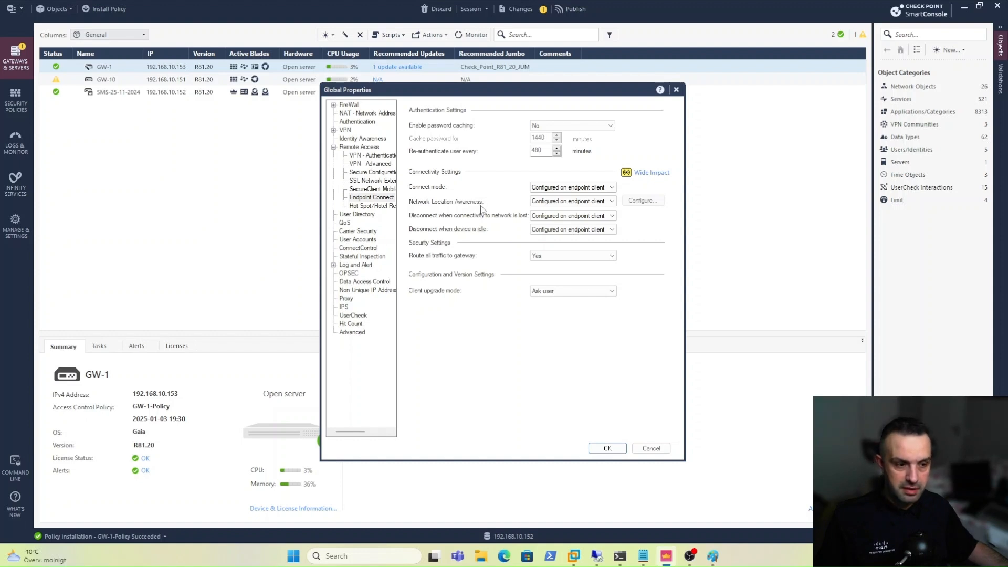
Turn Network Location Awareness on, accept its configuration, and save Global Properties.
{"action": "left_click", "coordinate": [549, 201]}
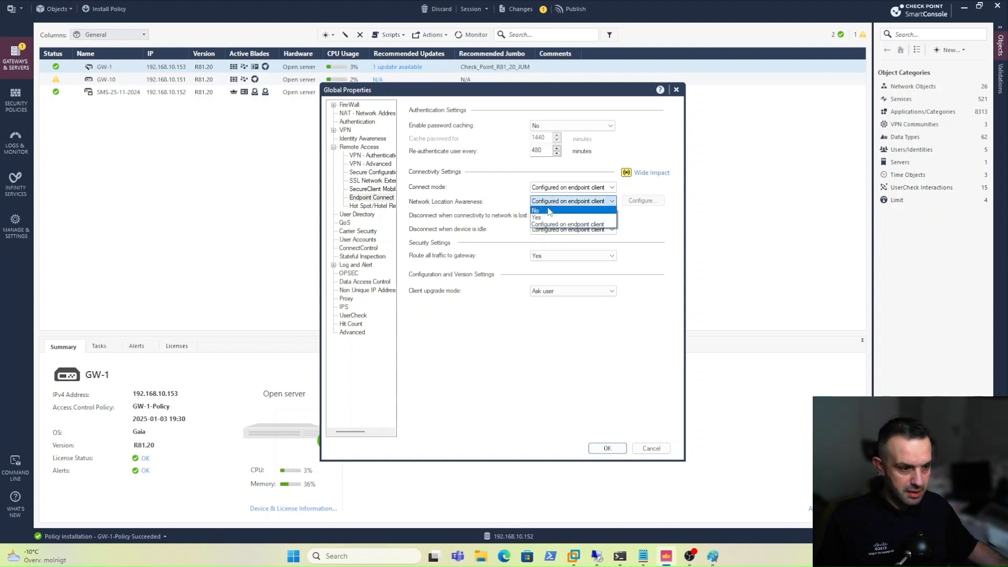
{"action": "left_click", "coordinate": [548, 217]}
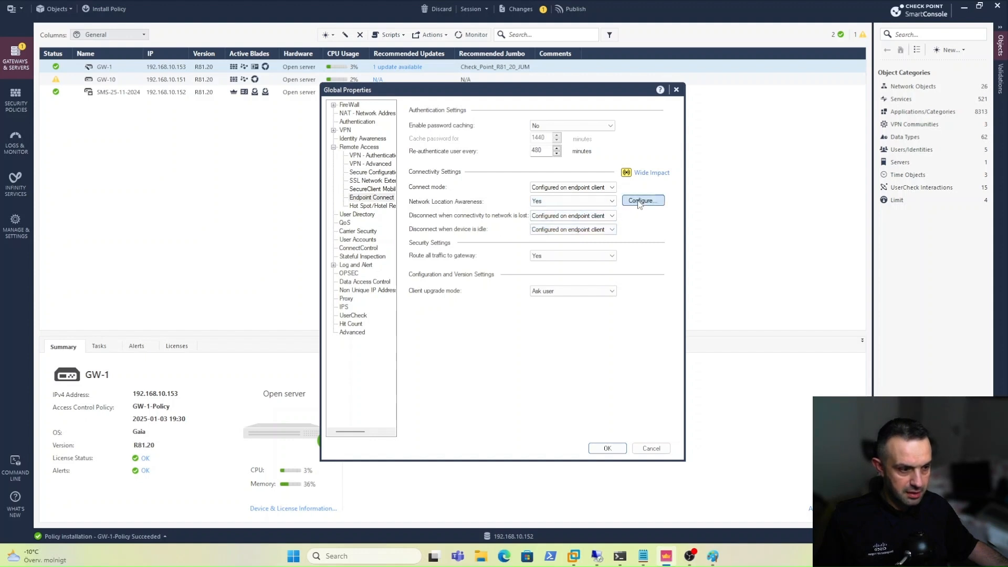
{"action": "left_click", "coordinate": [640, 202]}
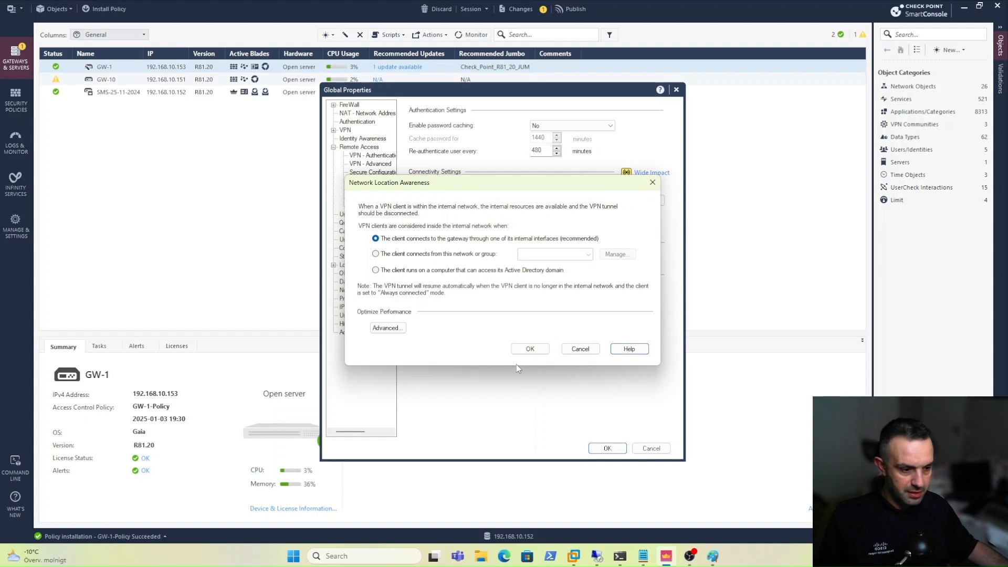
{"action": "left_click", "coordinate": [529, 350]}
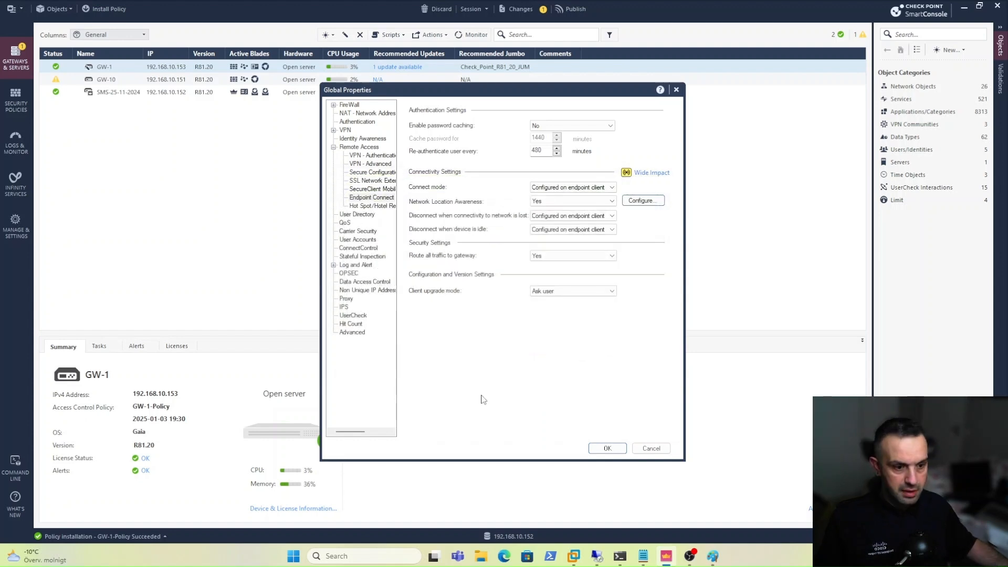
{"action": "left_click", "coordinate": [602, 450]}
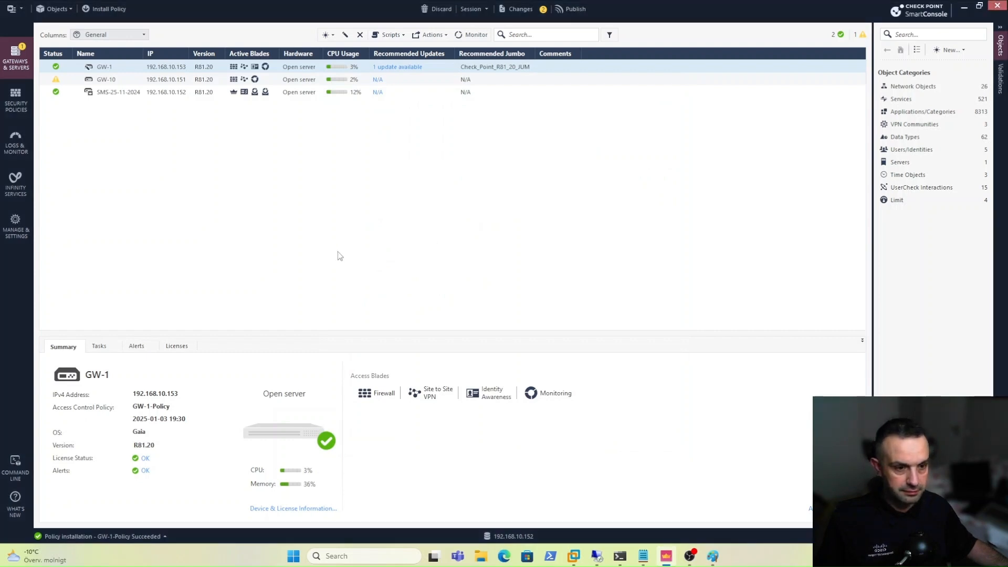
Publish & Install with GW-1-Policy selected as the policy for GW-1, then dismiss Recent Tasks.
{"action": "left_click", "coordinate": [110, 9]}
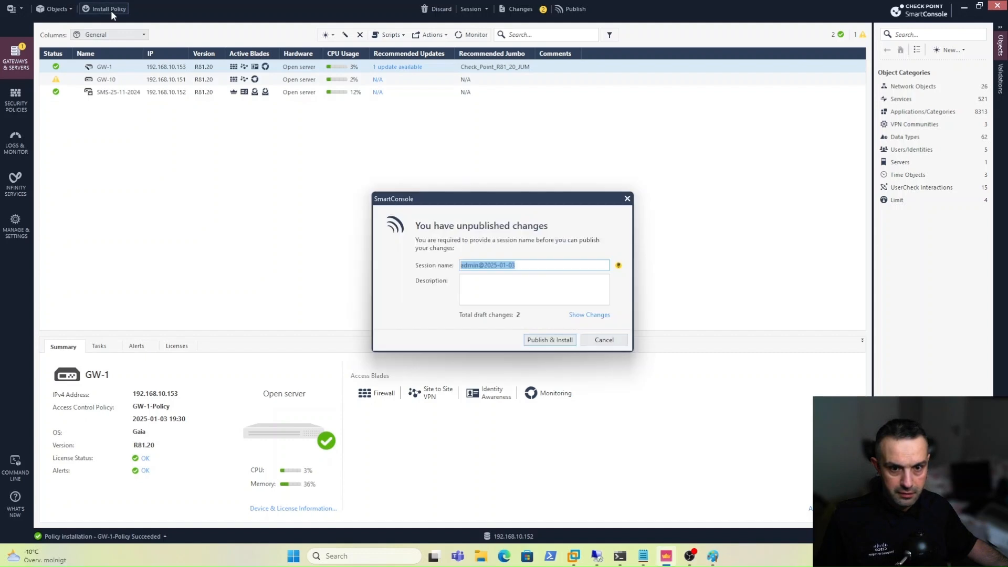
{"action": "left_click", "coordinate": [541, 340]}
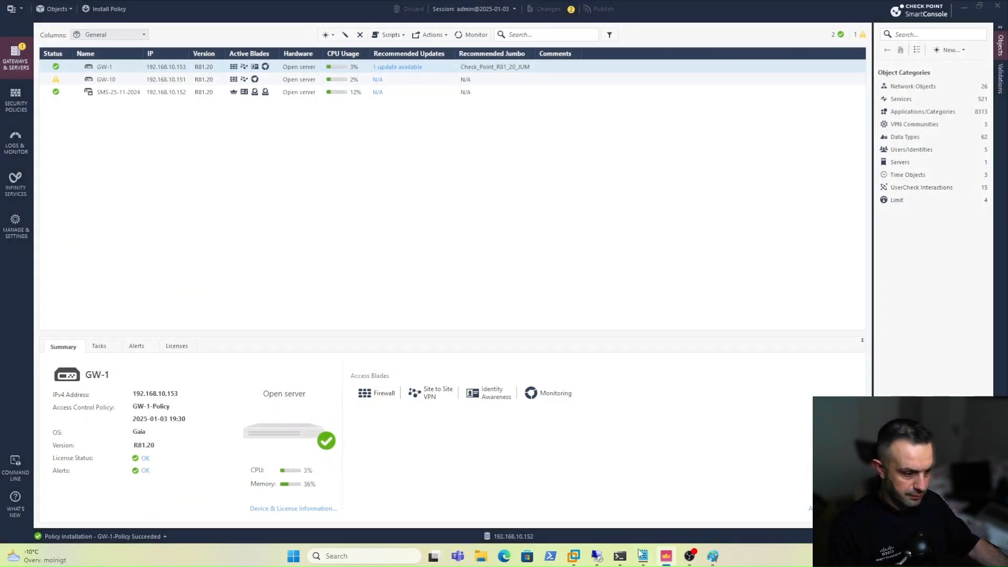
{"action": "left_click", "coordinate": [487, 153]}
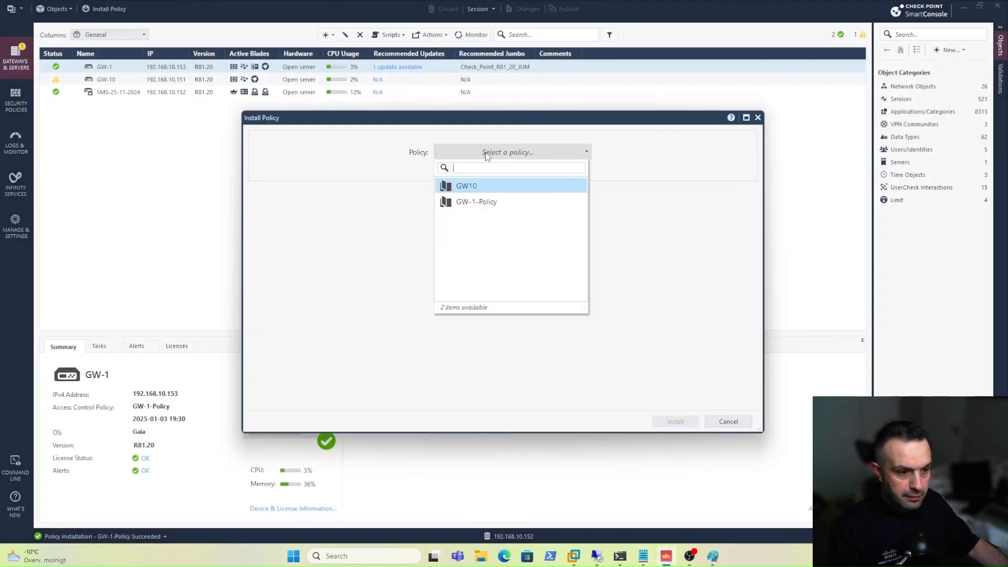
{"action": "left_click", "coordinate": [472, 200]}
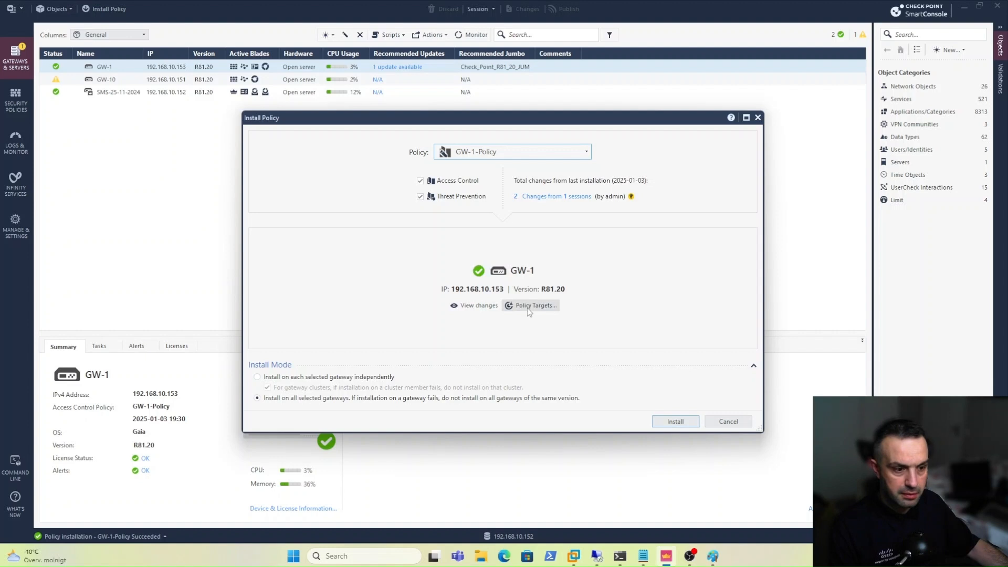
{"action": "left_click", "coordinate": [677, 421]}
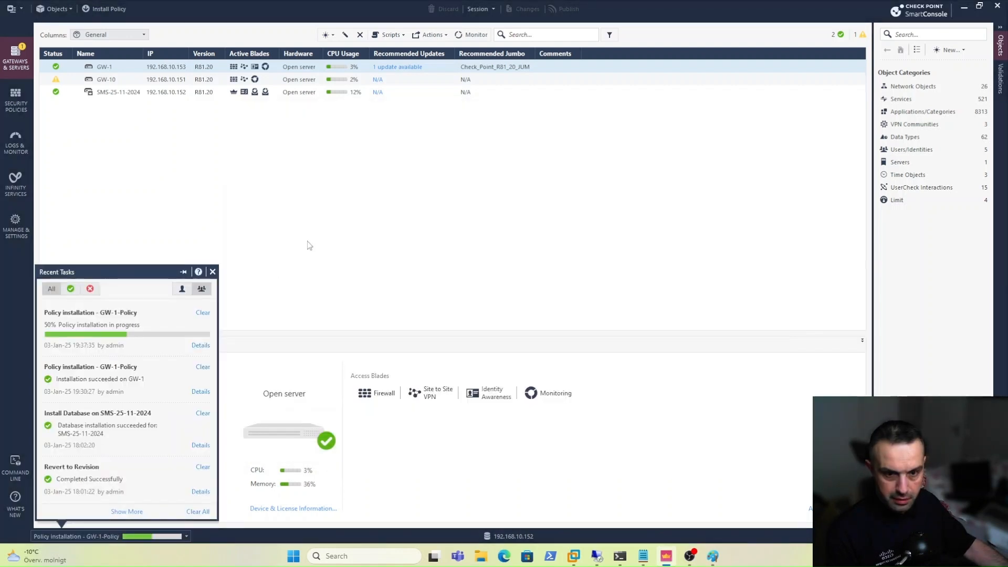
{"action": "left_click", "coordinate": [310, 245]}
Open the RemoteAccess VPN community and add GW-1 as a participating gateway.
{"action": "left_click", "coordinate": [24, 103]}
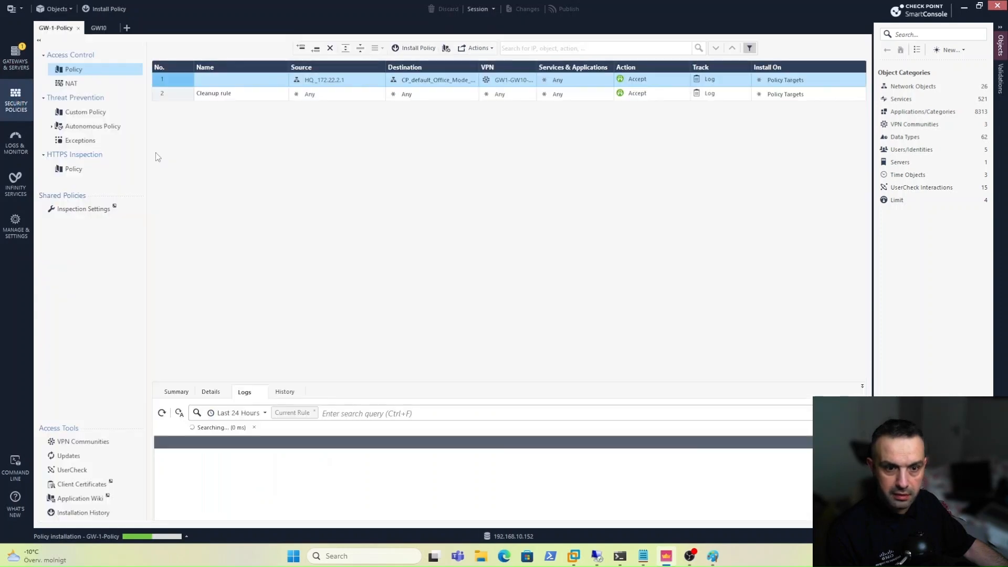
{"action": "left_click", "coordinate": [84, 443]}
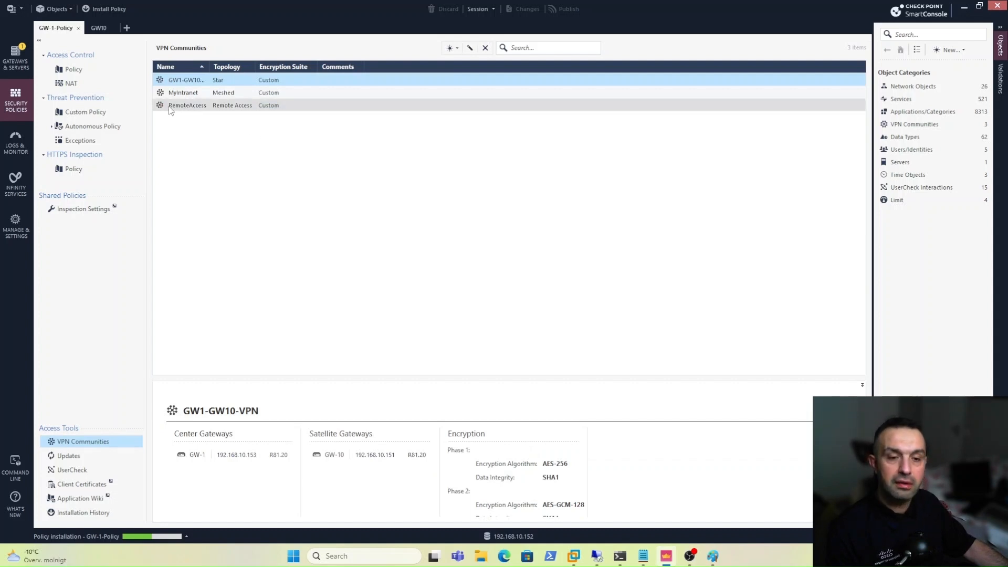
{"action": "double_click", "coordinate": [204, 108]}
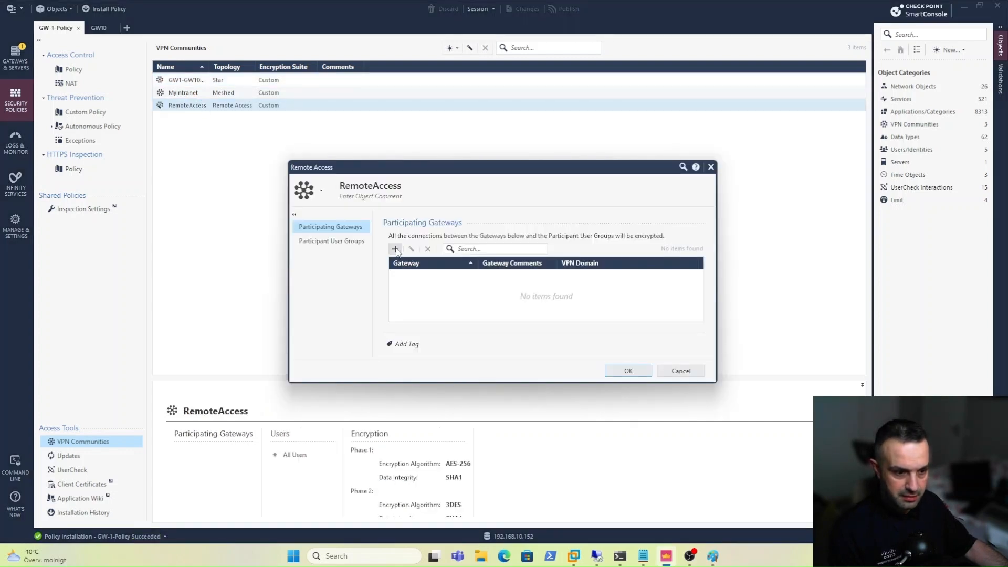
{"action": "left_click", "coordinate": [395, 250]}
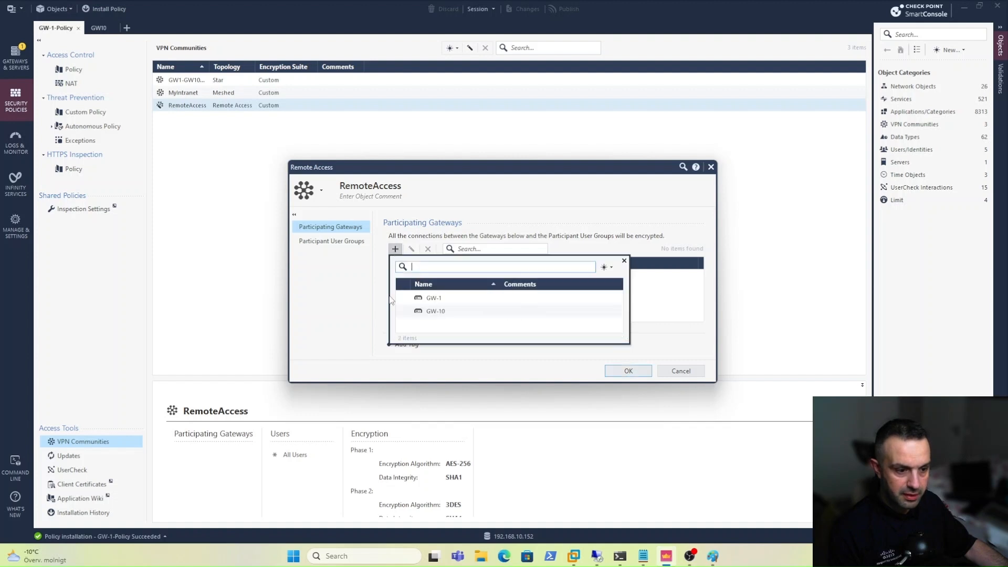
{"action": "left_click", "coordinate": [436, 298]}
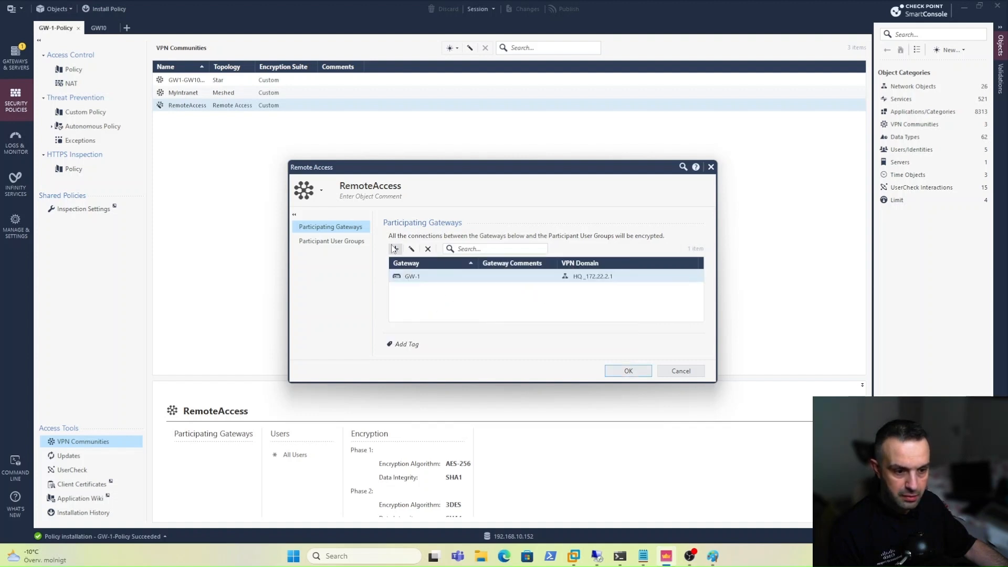
Add RA-Group as the community's participant user group and save RemoteAccess.
{"action": "left_click", "coordinate": [343, 241]}
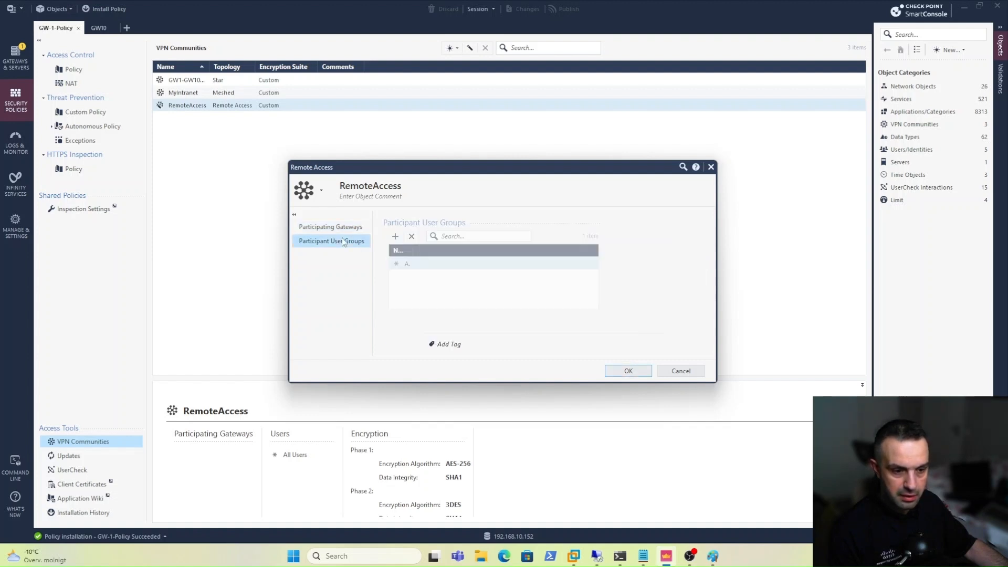
{"action": "left_click", "coordinate": [395, 236]}
{"action": "left_click", "coordinate": [423, 297]}
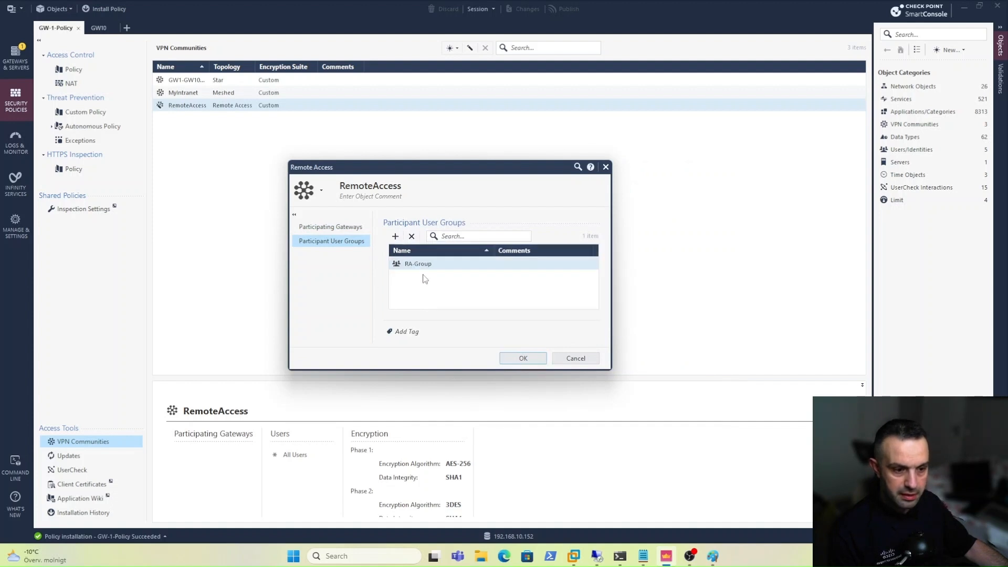
{"action": "left_click", "coordinate": [512, 358]}
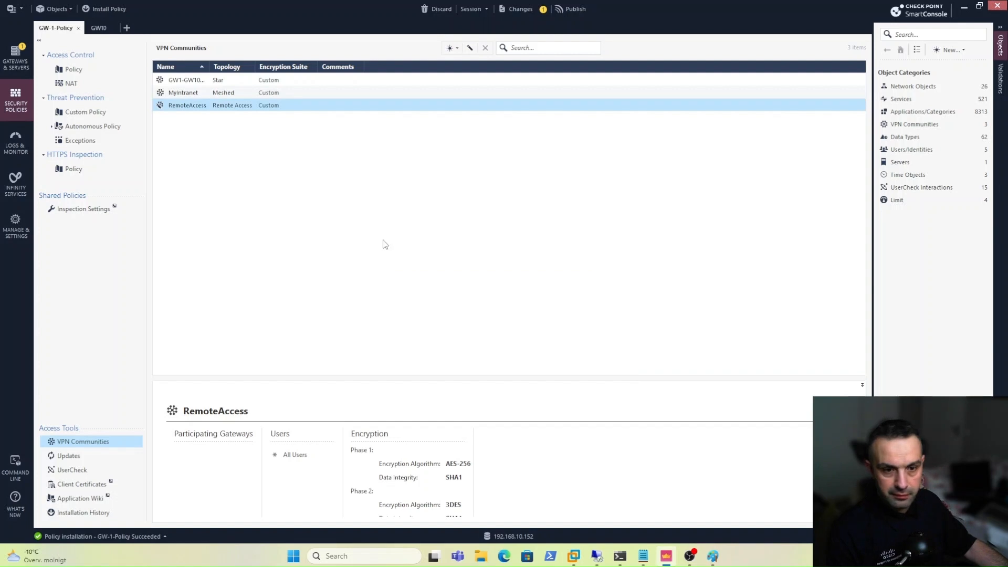
Insert a new rule above rule 1 with source RA-role and destination Any.
{"action": "left_click", "coordinate": [82, 72]}
{"action": "right_click", "coordinate": [175, 79]}
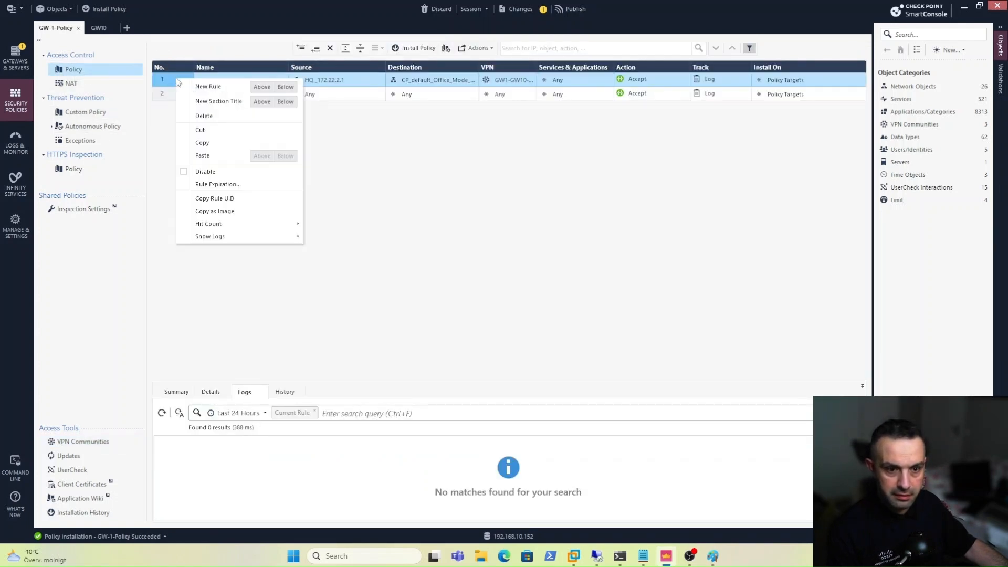
{"action": "left_click", "coordinate": [263, 94]}
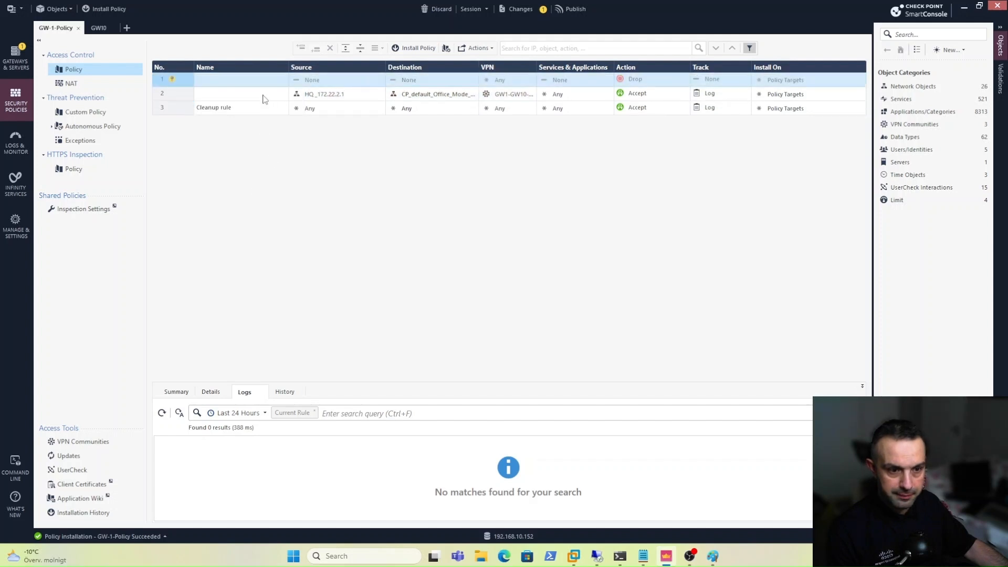
{"action": "left_click", "coordinate": [381, 79]}
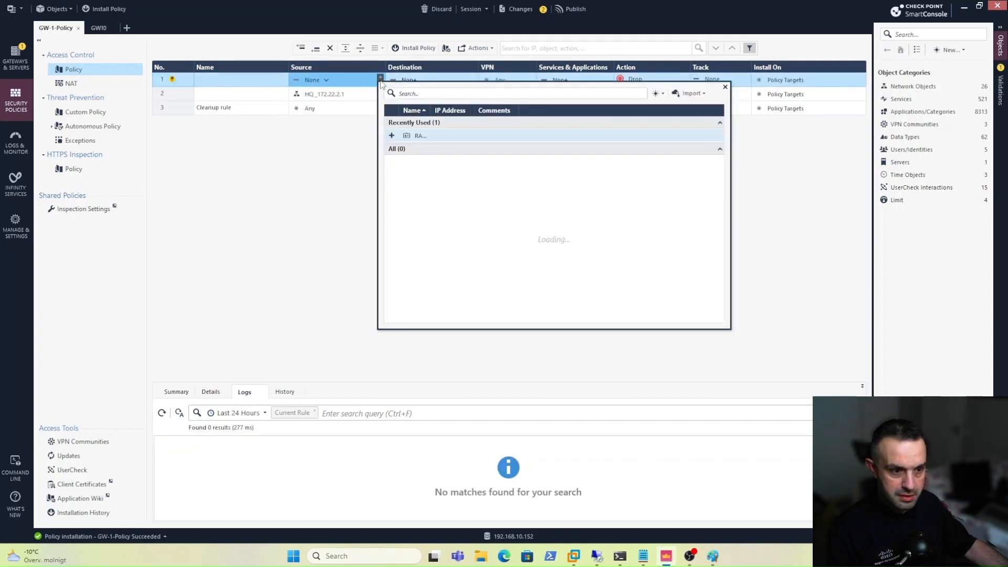
{"action": "left_click", "coordinate": [423, 138]}
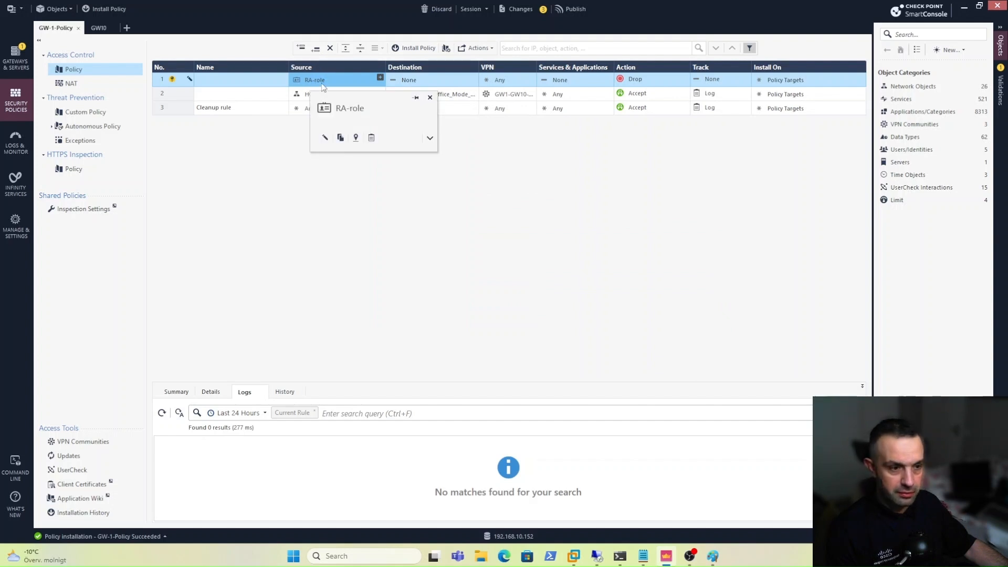
{"action": "left_click", "coordinate": [423, 80]}
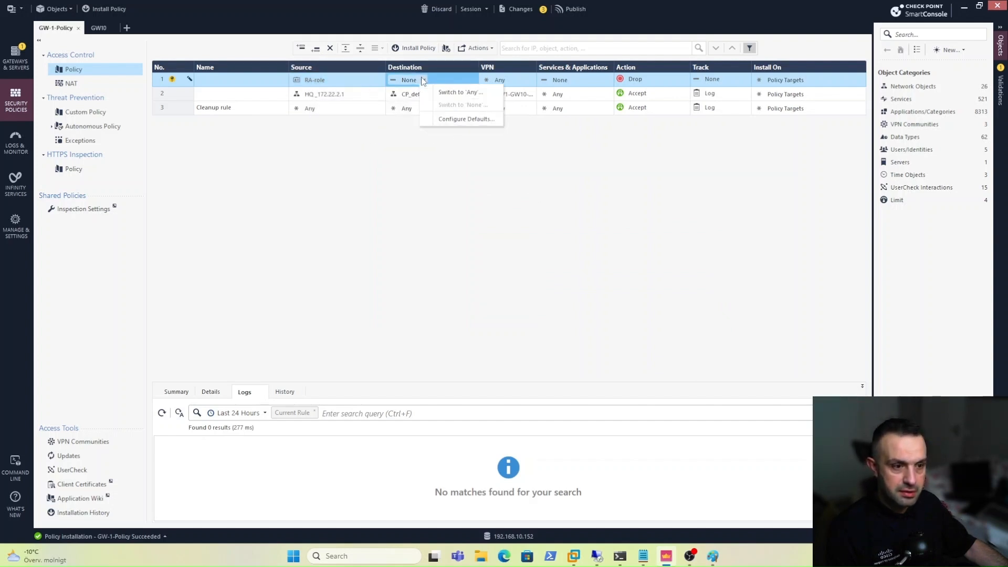
{"action": "left_click", "coordinate": [446, 93]}
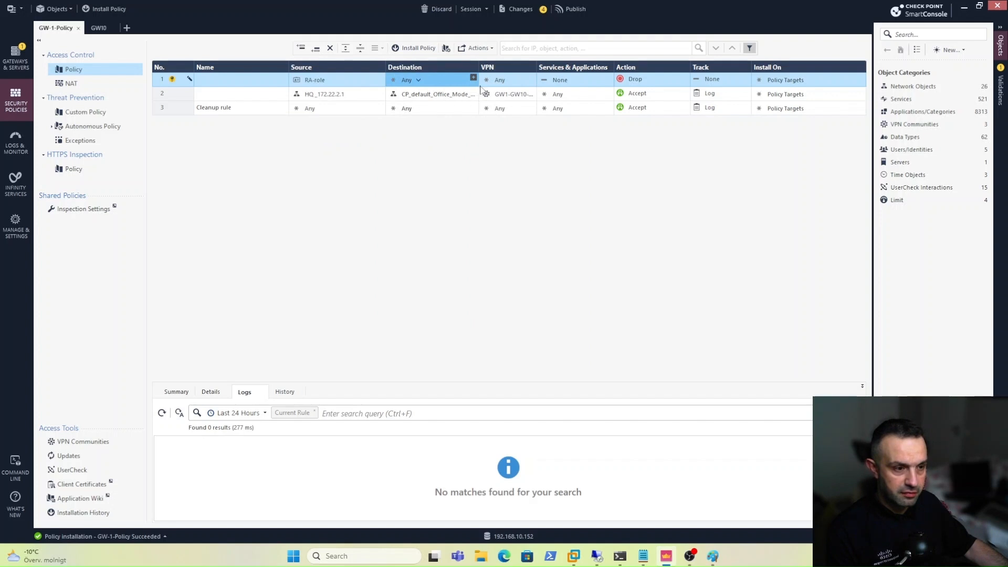
Limit the rule to the RemoteAccess community, with services Any, action Accept and track Log.
{"action": "left_click", "coordinate": [500, 82]}
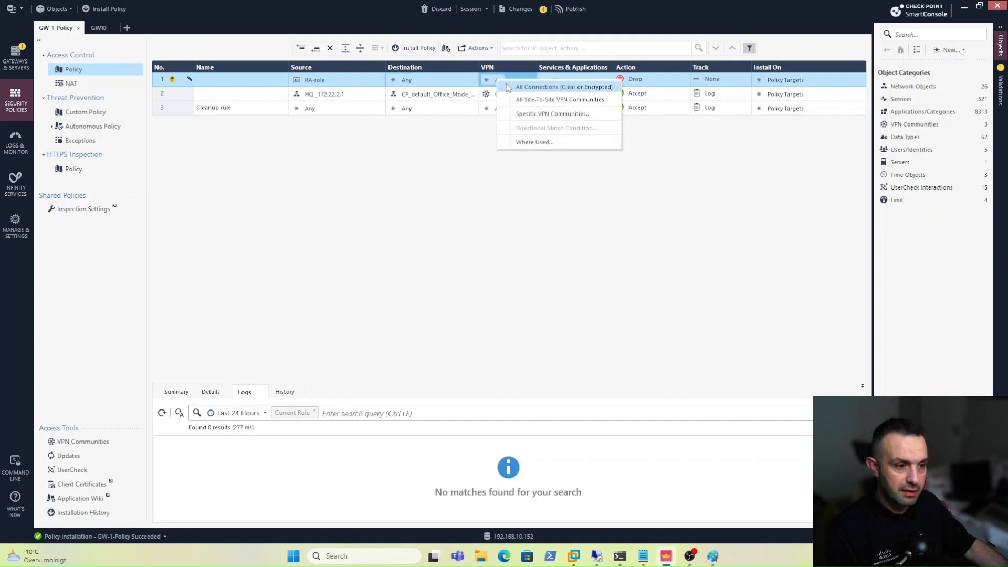
{"action": "left_click", "coordinate": [531, 114]}
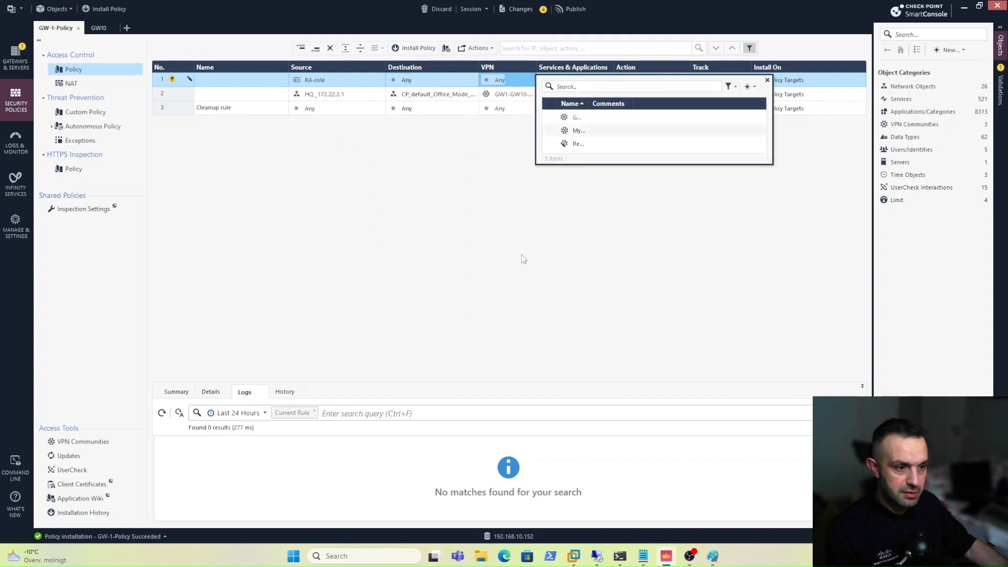
{"action": "left_click", "coordinate": [589, 146]}
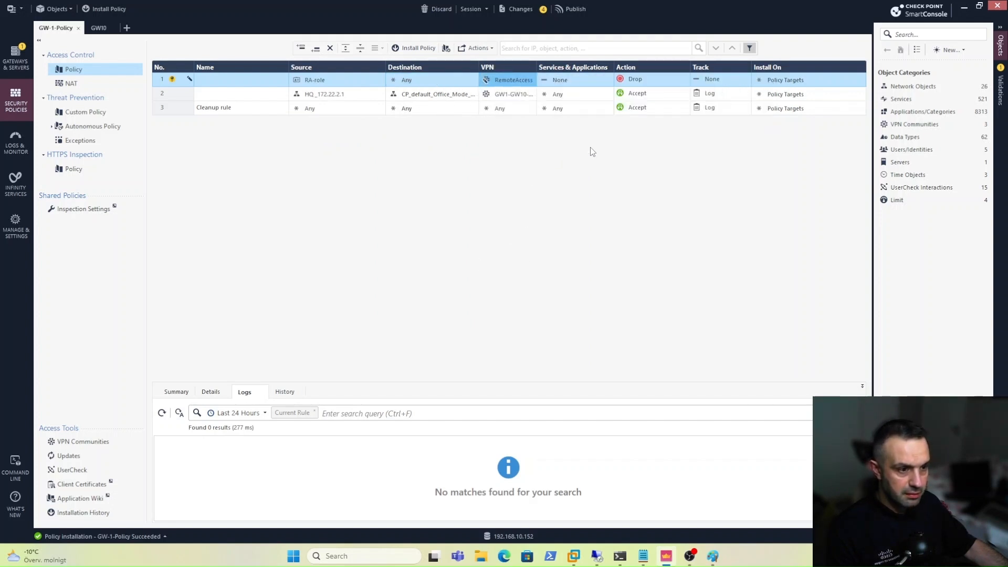
{"action": "left_click", "coordinate": [575, 80]}
{"action": "left_click", "coordinate": [594, 92]}
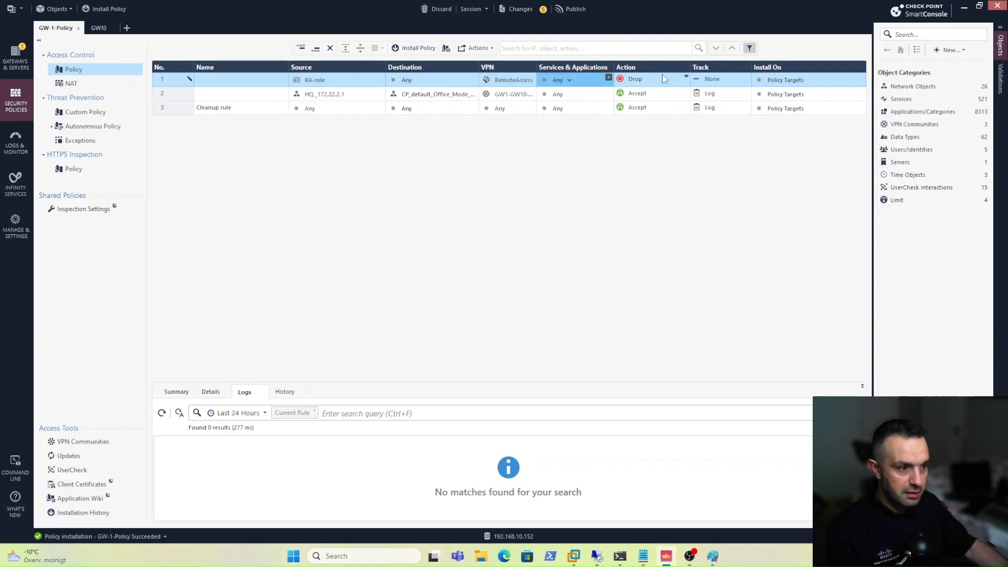
{"action": "left_click", "coordinate": [686, 76]}
{"action": "left_click", "coordinate": [710, 93]}
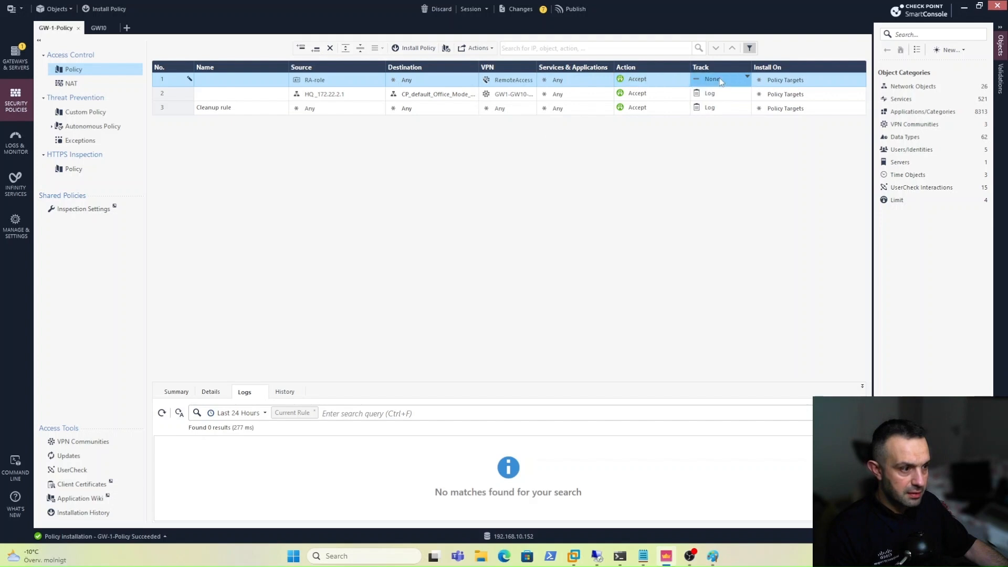
{"action": "left_click", "coordinate": [720, 77]}
{"action": "left_click", "coordinate": [735, 95]}
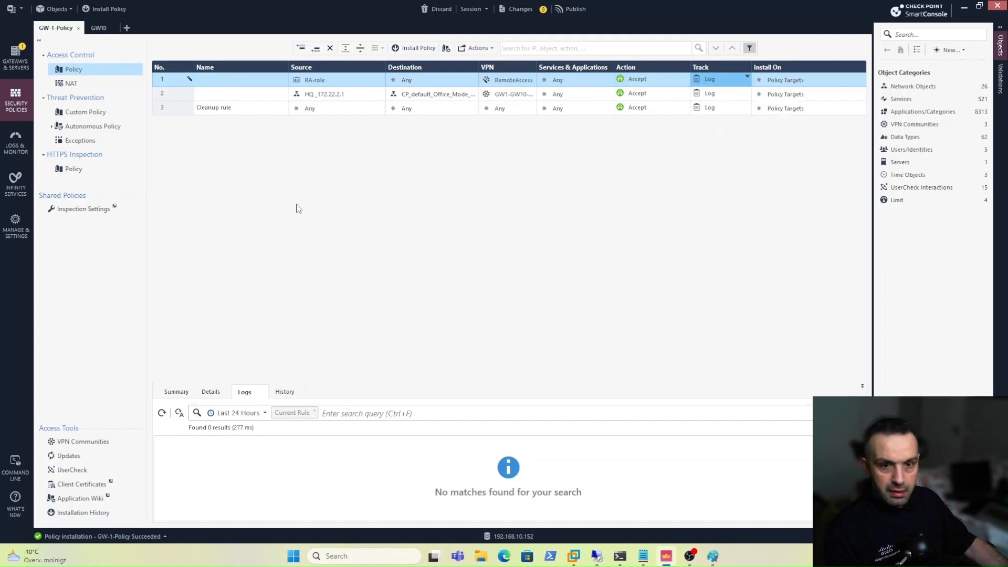
{"action": "left_click", "coordinate": [105, 9]}
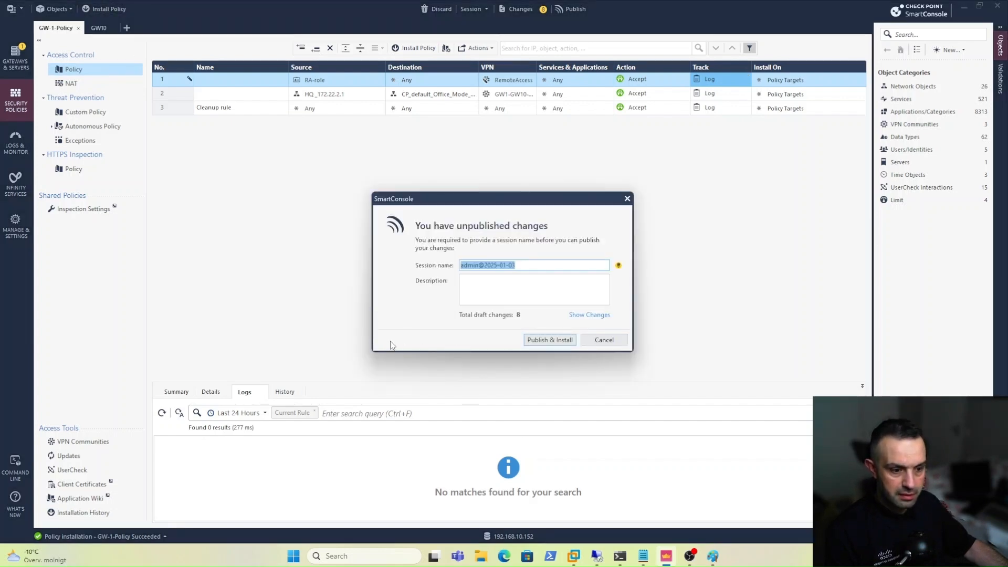
Publish the rule changes, install GW-1-Policy on GW-1, then bring up the remote desktop window.
{"action": "left_click", "coordinate": [546, 340]}
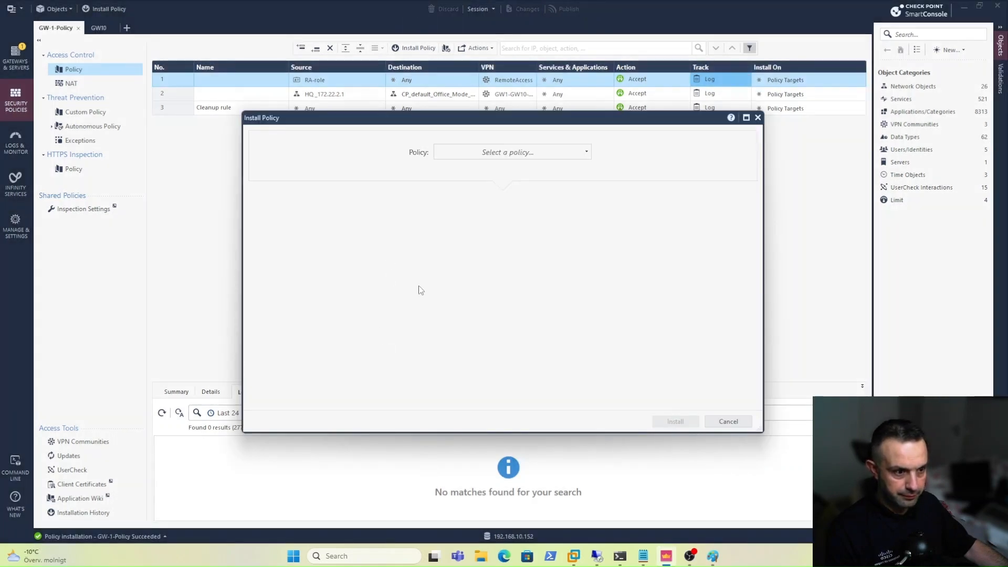
{"action": "left_click", "coordinate": [473, 152]}
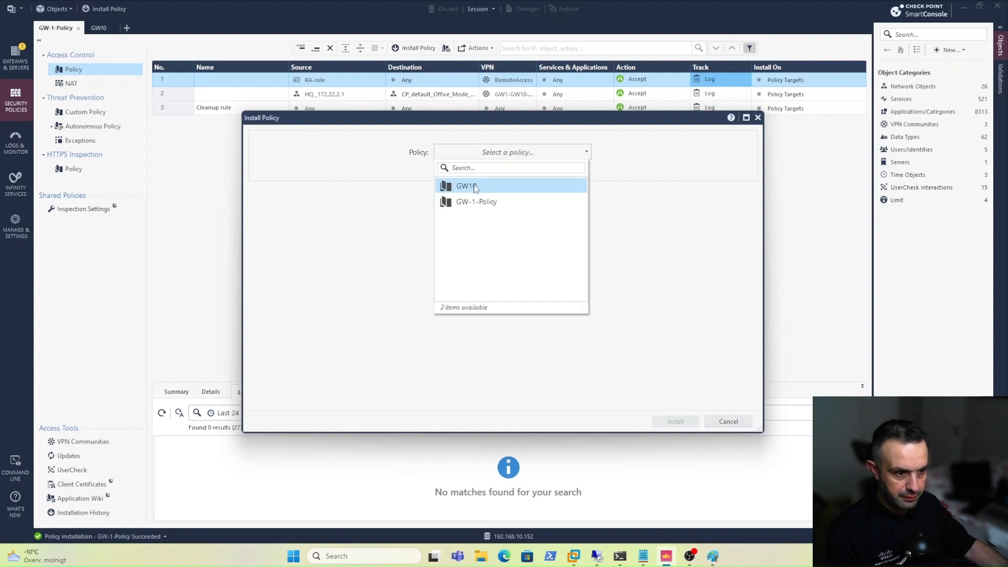
{"action": "left_click", "coordinate": [474, 185]}
{"action": "left_click", "coordinate": [473, 152]}
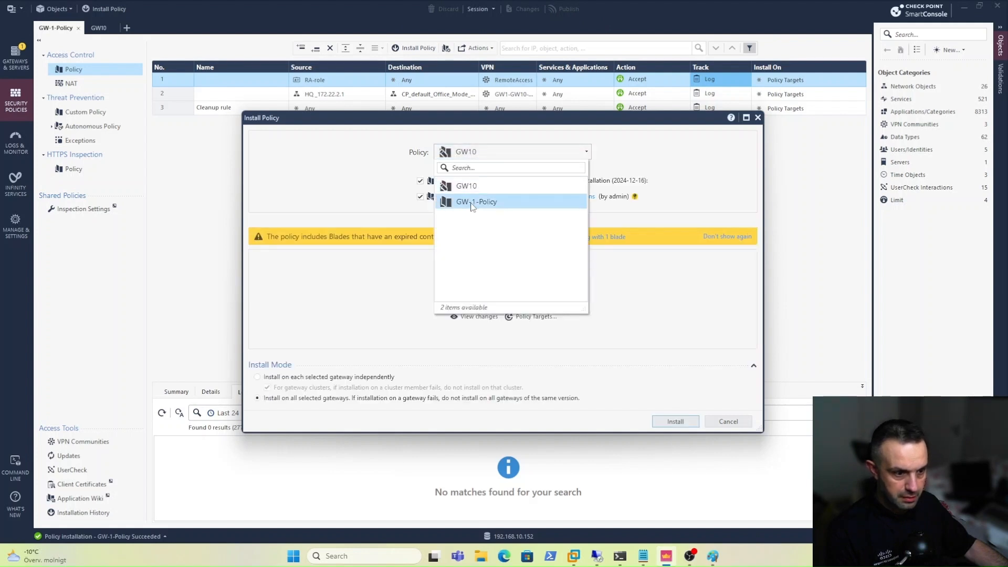
{"action": "left_click", "coordinate": [473, 198]}
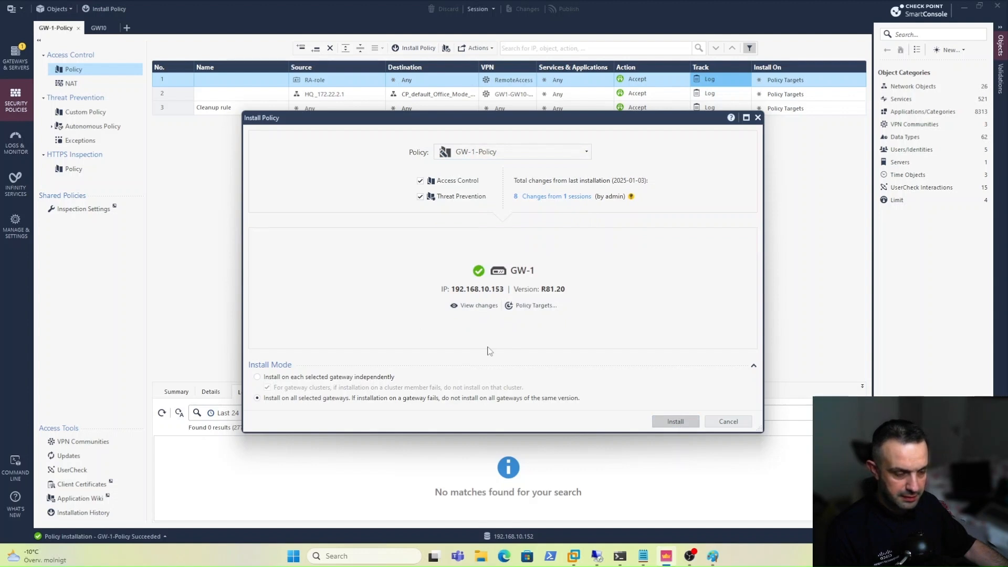
{"action": "key", "text": "Return"}
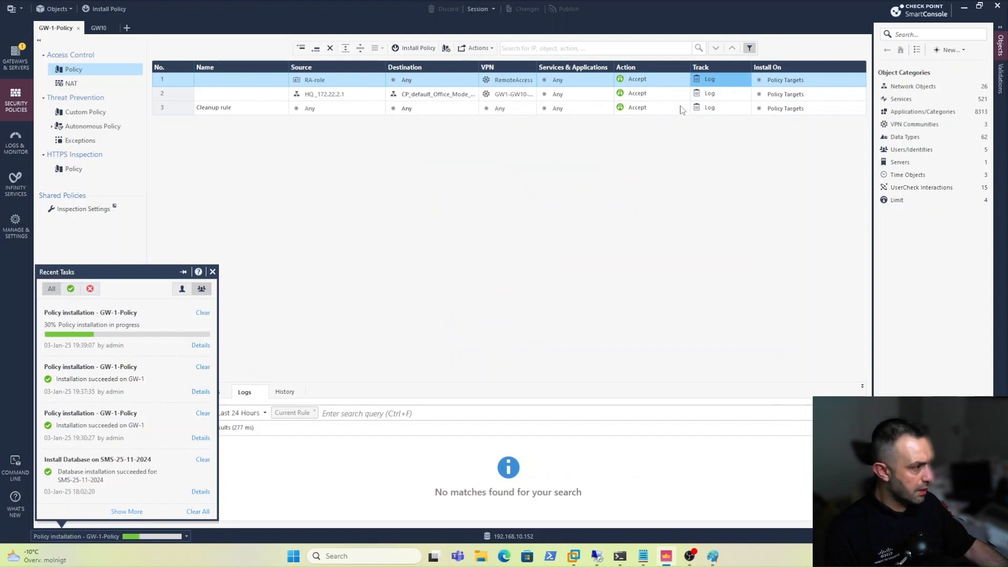
{"action": "key", "text": "alt+Tab"}
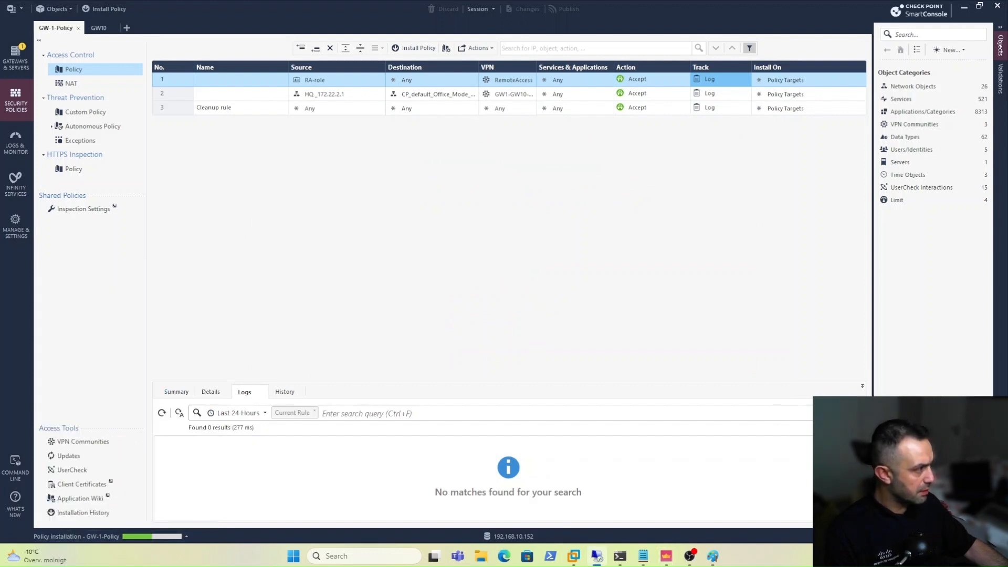
{"action": "left_click_drag", "start_coordinate": [1007, 55], "coordinate": [510, 71]}
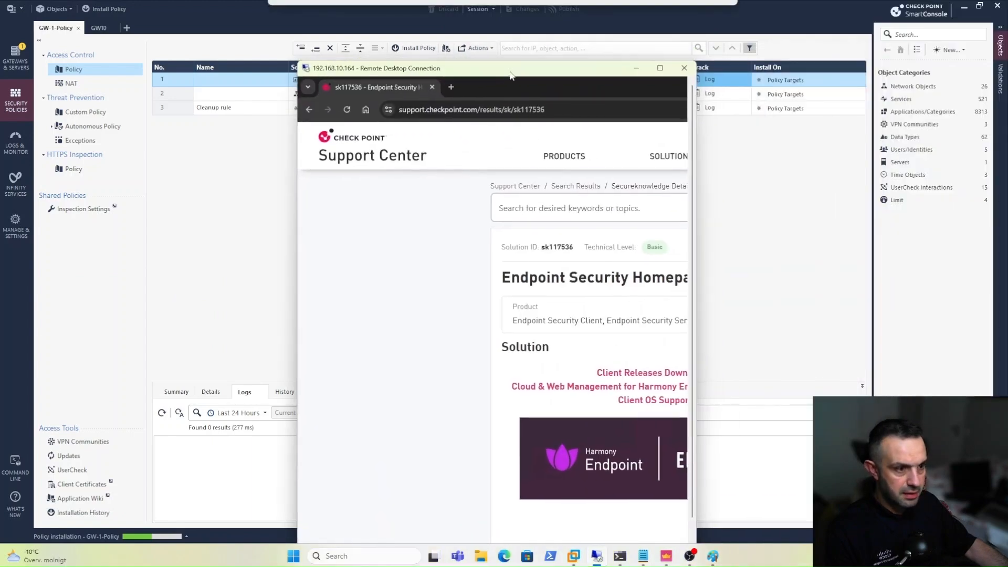
Save E88.30_CheckPointVPN.msi from the Remote Access Clients for Windows release to the Desktop.
{"action": "left_click", "coordinate": [659, 72]}
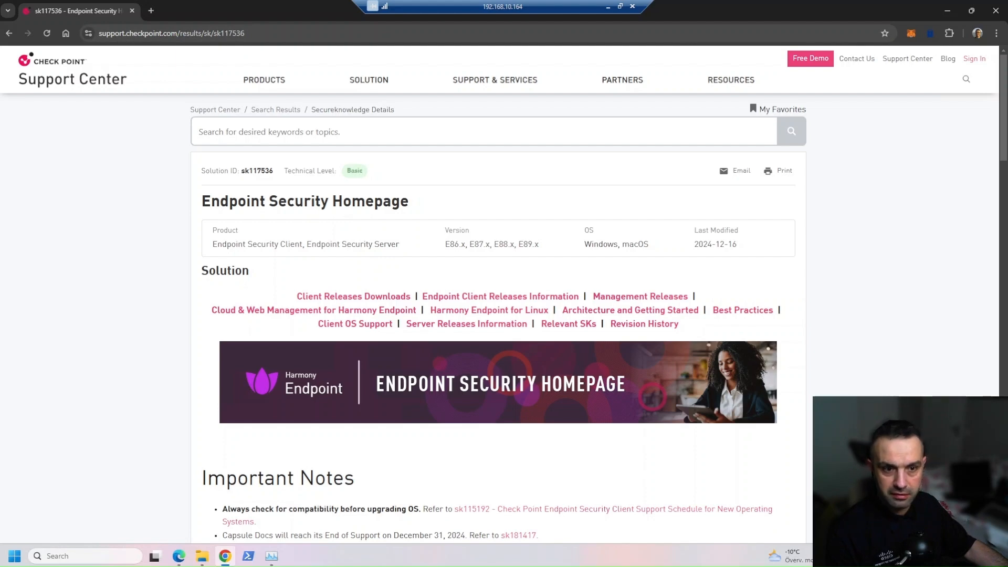
{"action": "scroll", "coordinate": [111, 316], "scroll_direction": "down", "scroll_amount": 4}
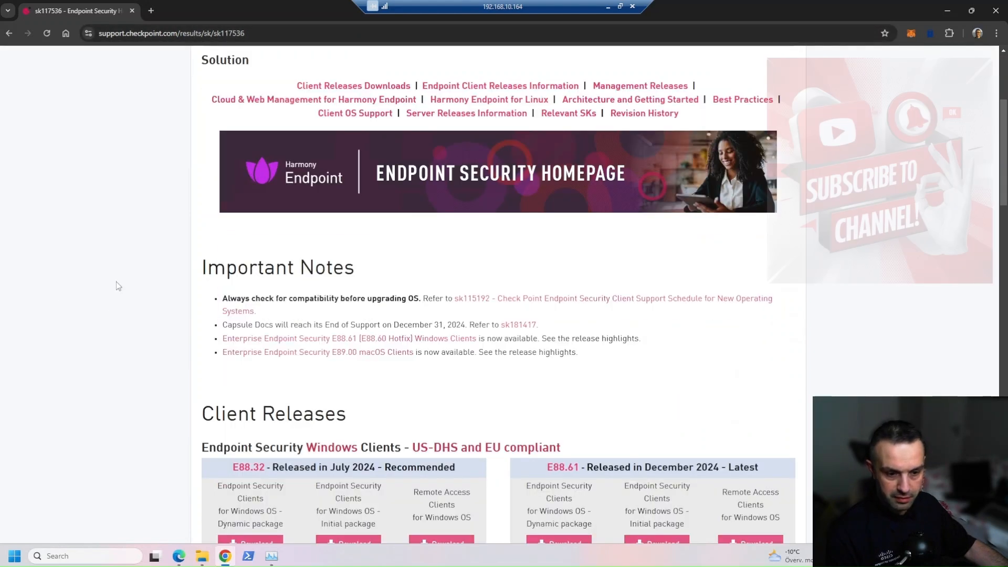
{"action": "scroll", "coordinate": [117, 286], "scroll_direction": "down", "scroll_amount": 4}
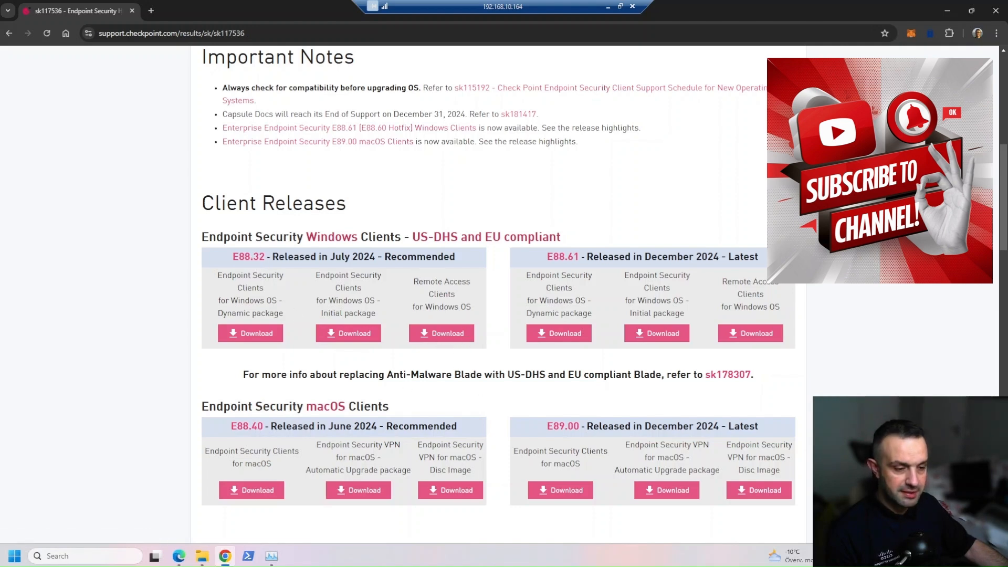
{"action": "left_click", "coordinate": [440, 332]}
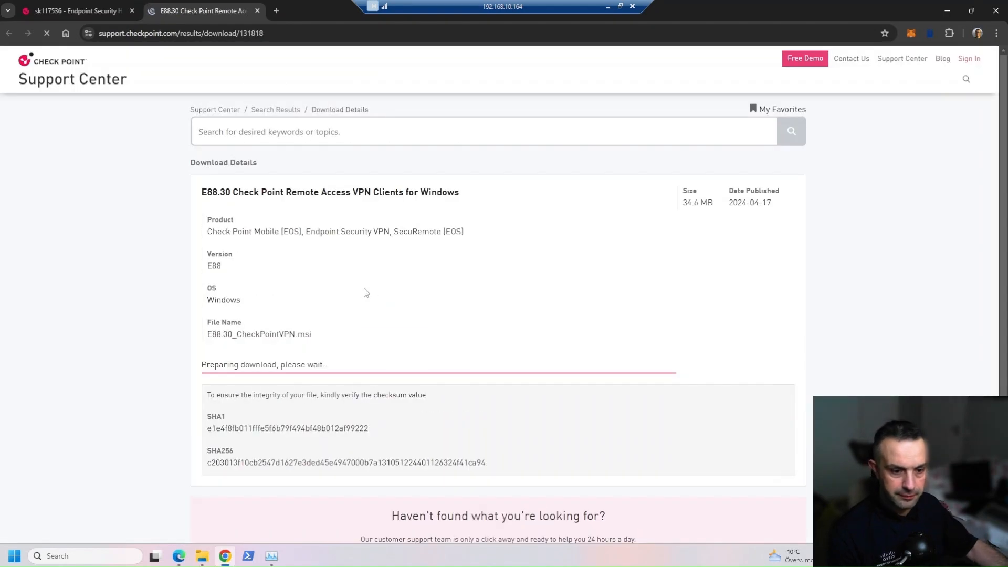
{"action": "left_click", "coordinate": [226, 362]}
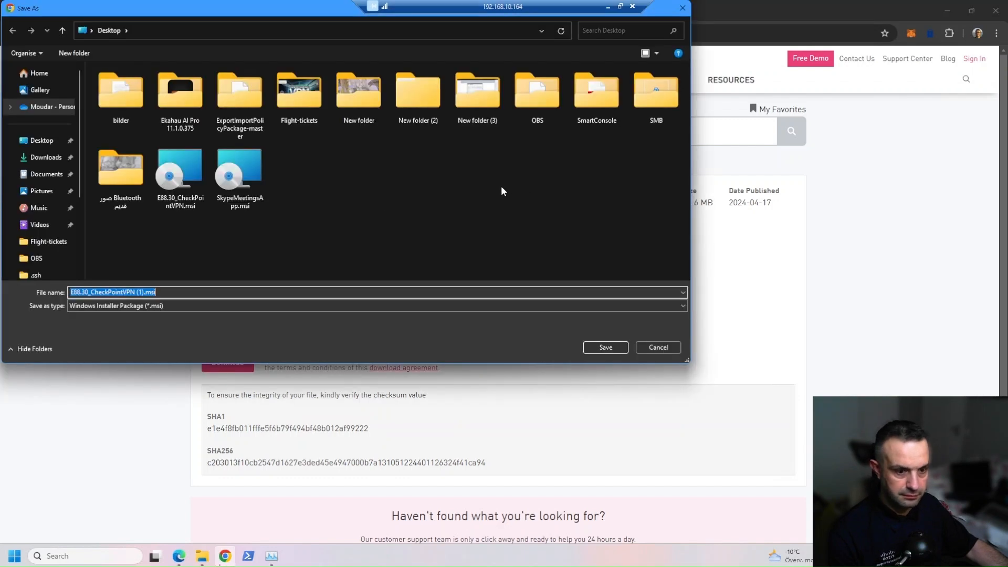
{"action": "left_click", "coordinate": [604, 347]}
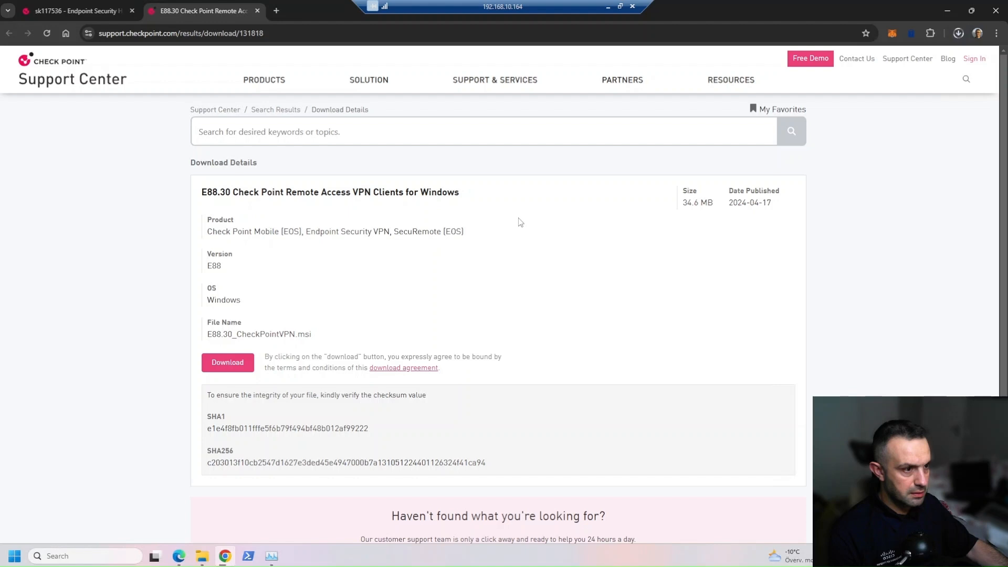
Run the E88.30 installer, keep Endpoint Security VPN, accept the license and finish installing.
{"action": "left_click", "coordinate": [853, 55]}
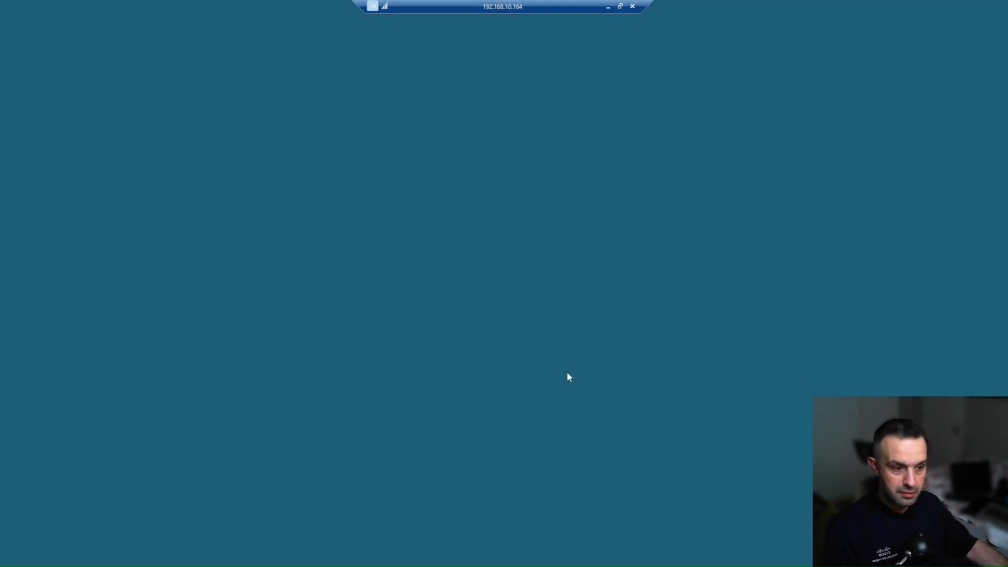
{"action": "left_click", "coordinate": [446, 362]}
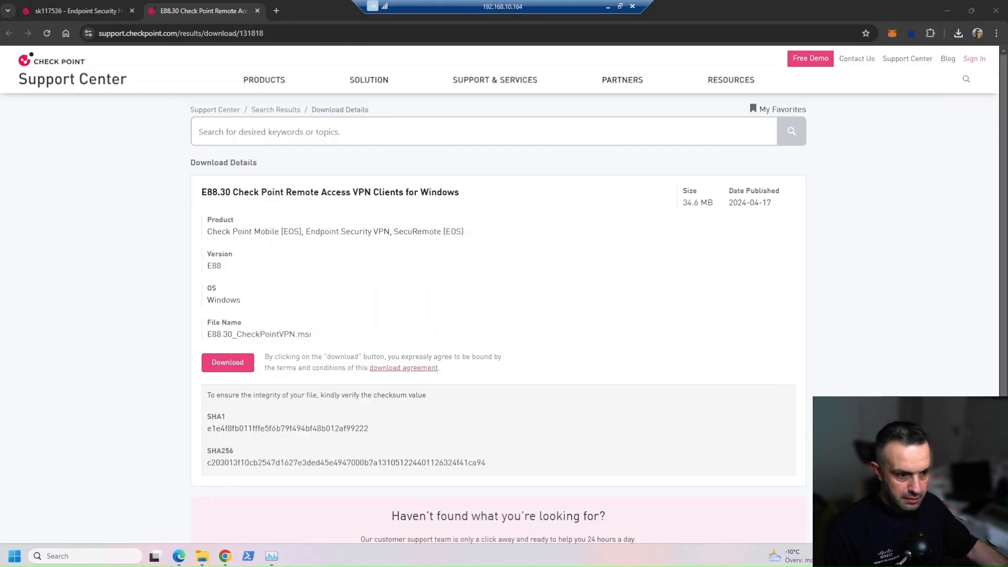
{"action": "left_click", "coordinate": [546, 362]}
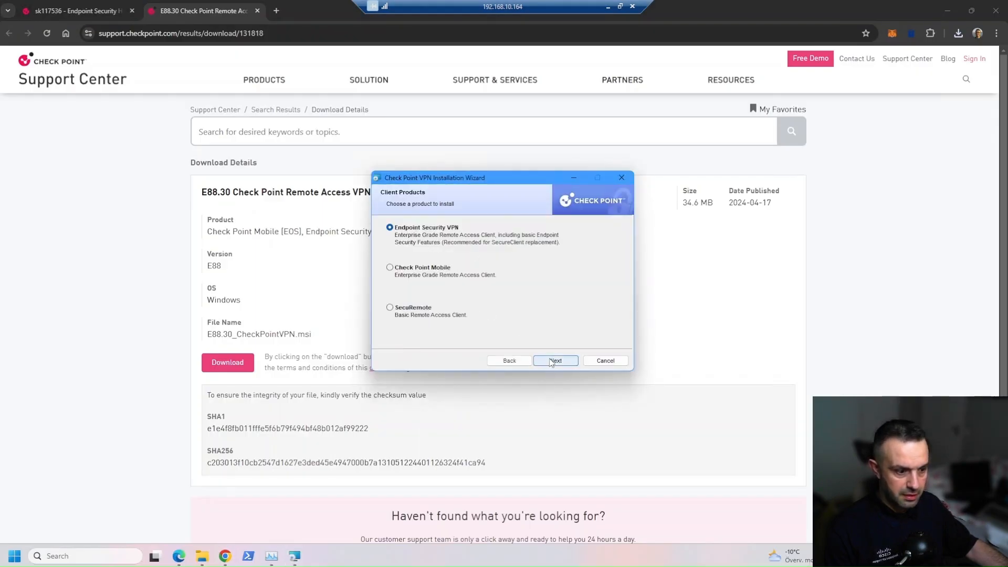
{"action": "left_click", "coordinate": [551, 362]}
{"action": "left_click", "coordinate": [454, 323]}
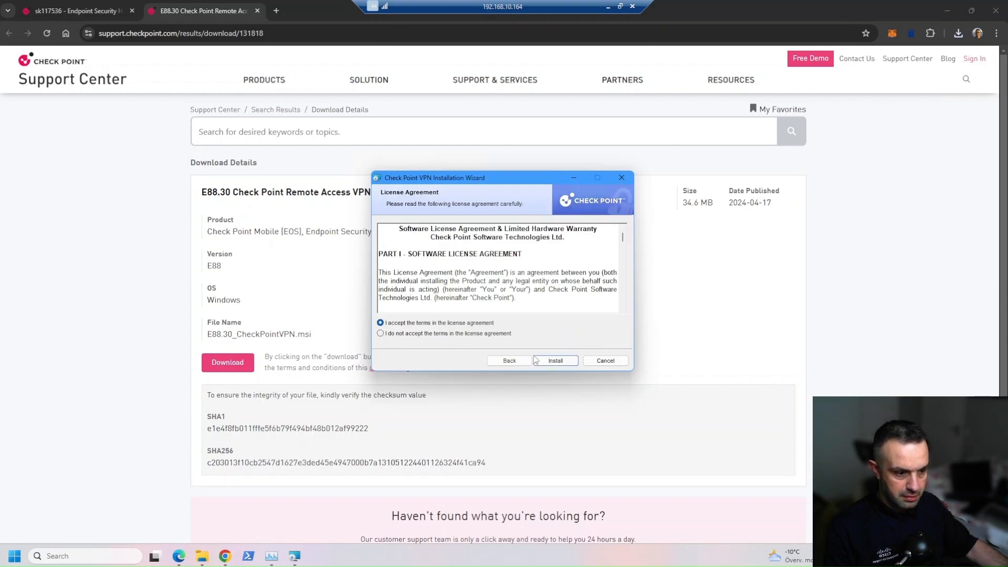
{"action": "left_click", "coordinate": [537, 361]}
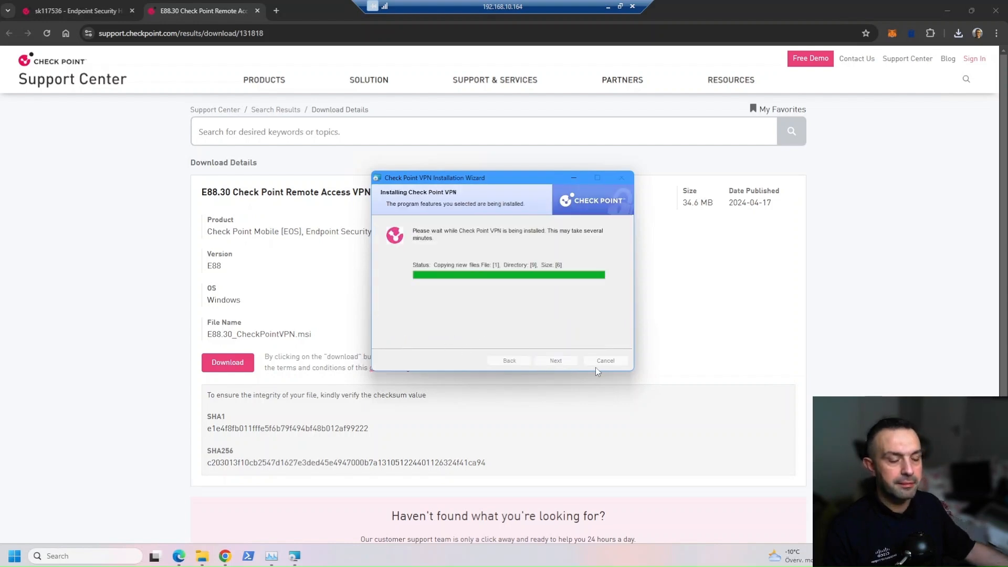
{"action": "left_click", "coordinate": [555, 361]}
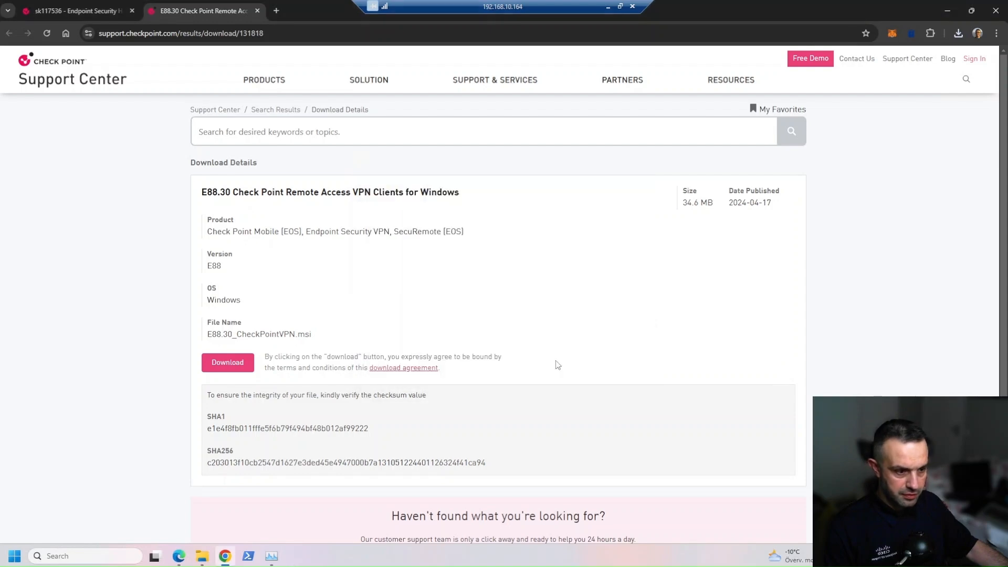
{"action": "left_click", "coordinate": [484, 9]}
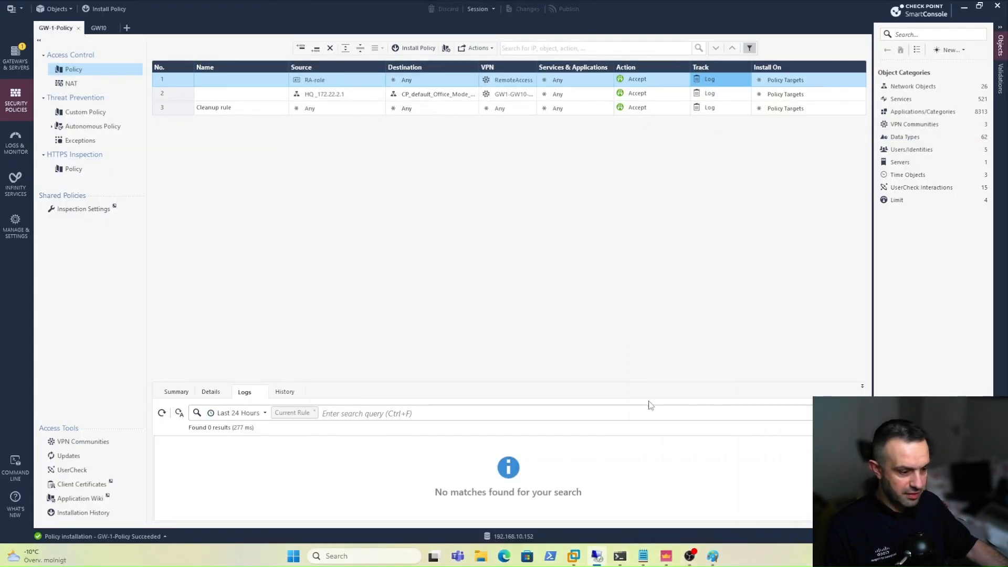
Bring forward the Paint diagram linking User PC, Internet, Company Firewall and Server.
{"action": "left_click", "coordinate": [713, 556]}
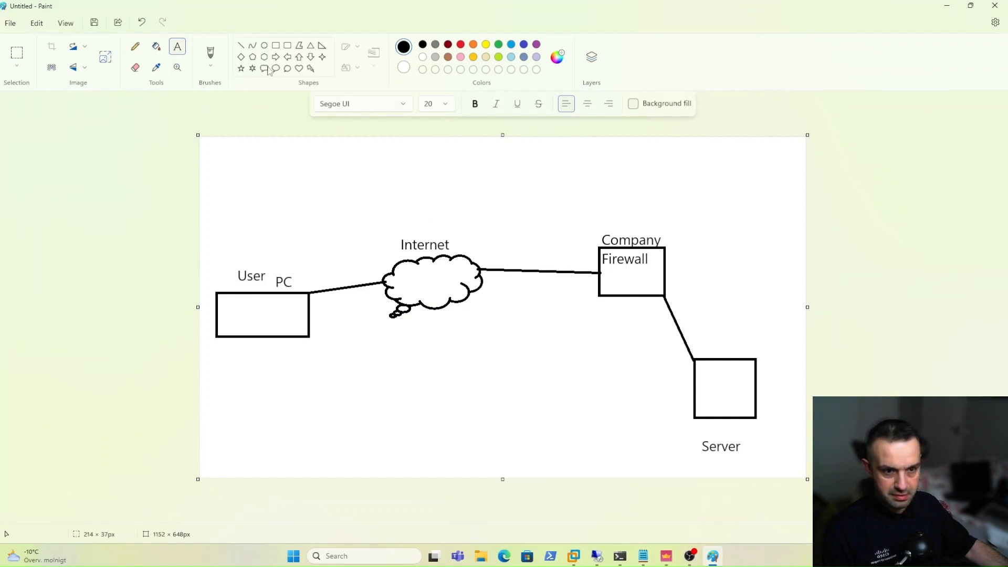
Draw a straight line from the User PC box across the Internet cloud to the Company Firewall box.
{"action": "left_click", "coordinate": [244, 48]}
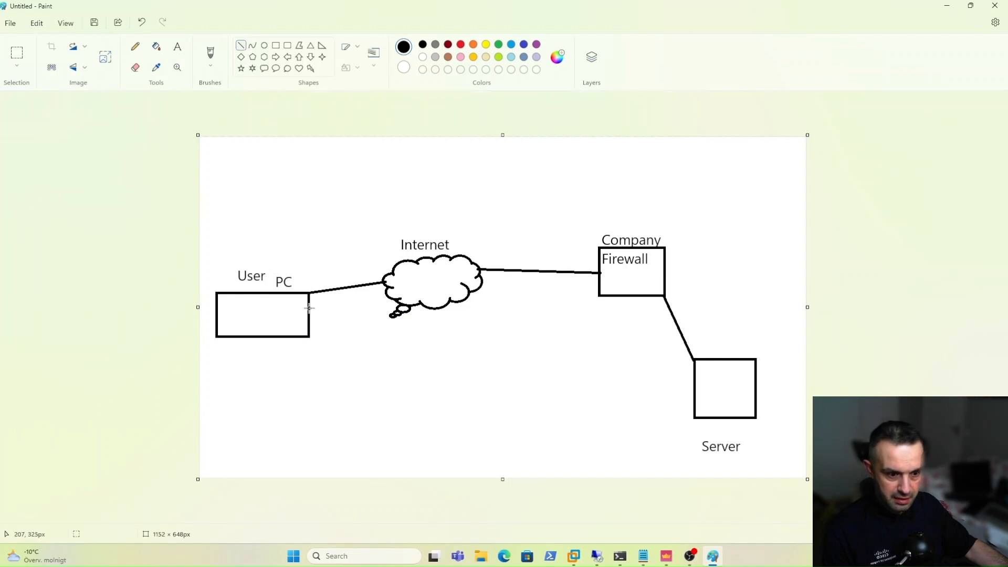
{"action": "left_click_drag", "start_coordinate": [310, 308], "coordinate": [599, 288]}
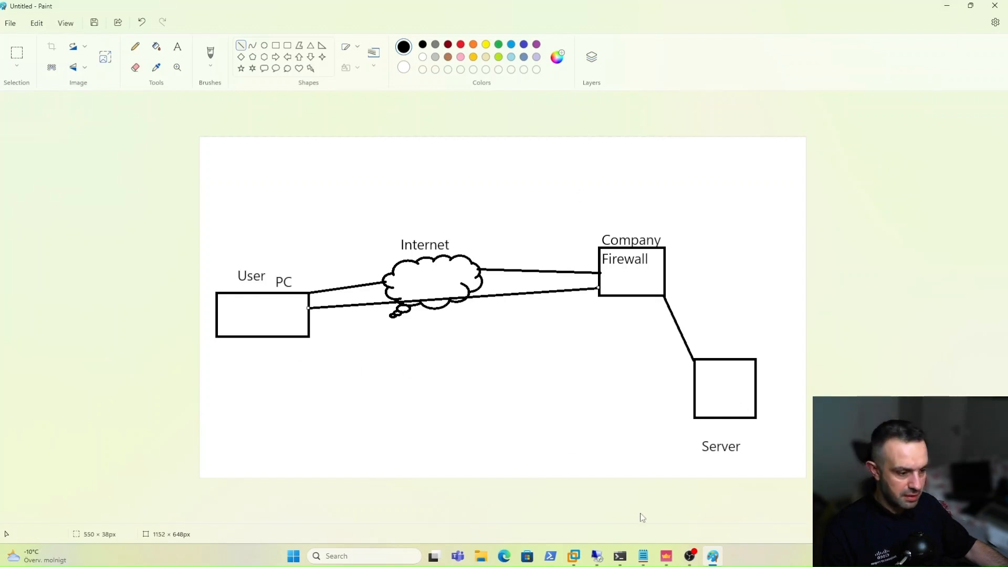
{"action": "left_click", "coordinate": [598, 558]}
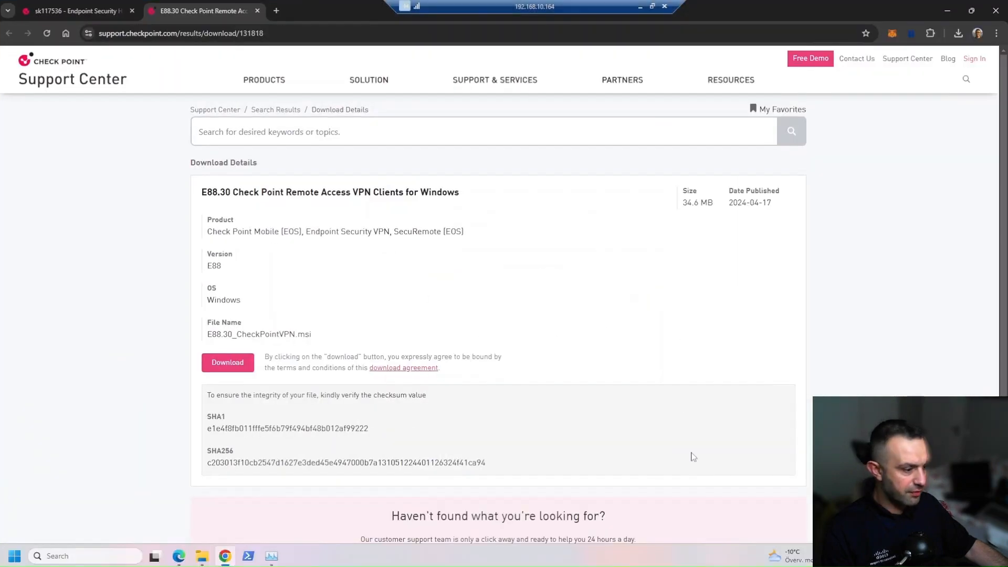
Open the Endpoint Security client's VPN page and attempt to connect while it shows Disconnected.
{"action": "left_click", "coordinate": [857, 556]}
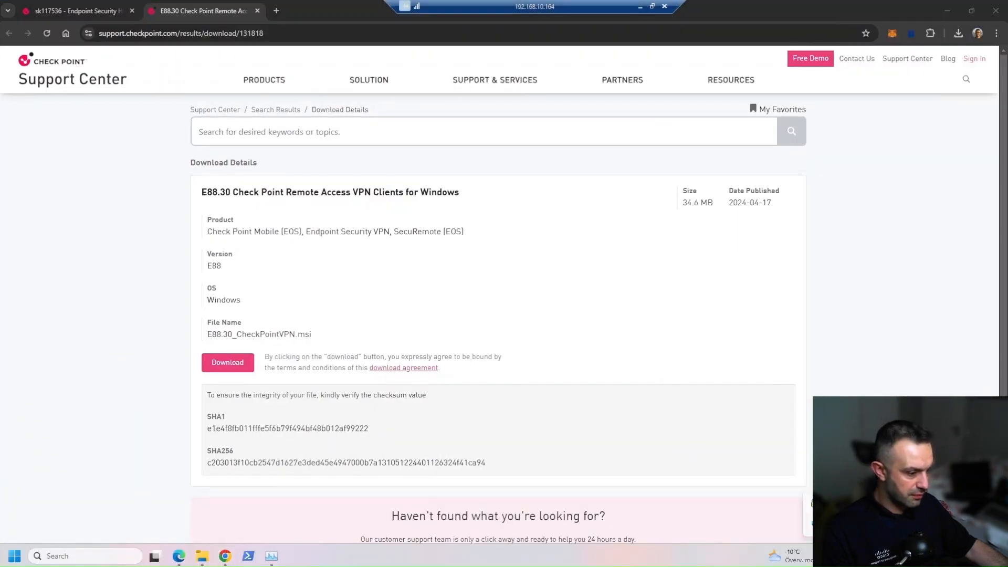
{"action": "double_click", "coordinate": [816, 503]}
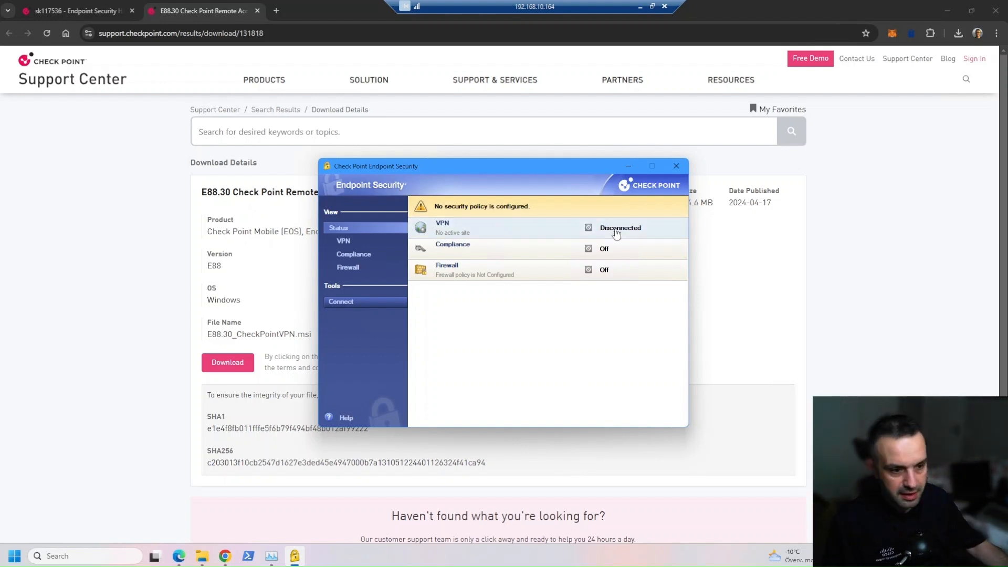
{"action": "left_click", "coordinate": [462, 234]}
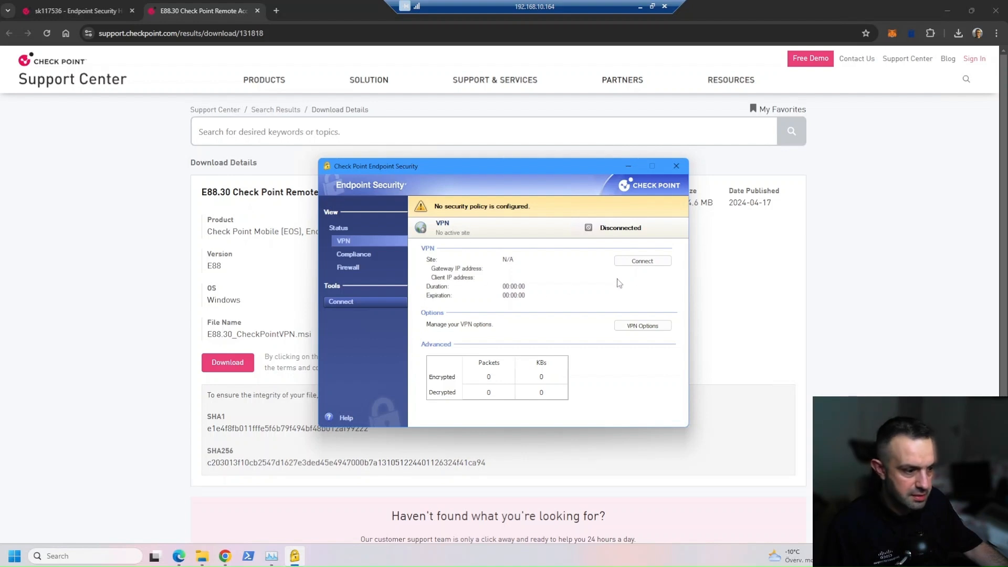
{"action": "left_click", "coordinate": [648, 264]}
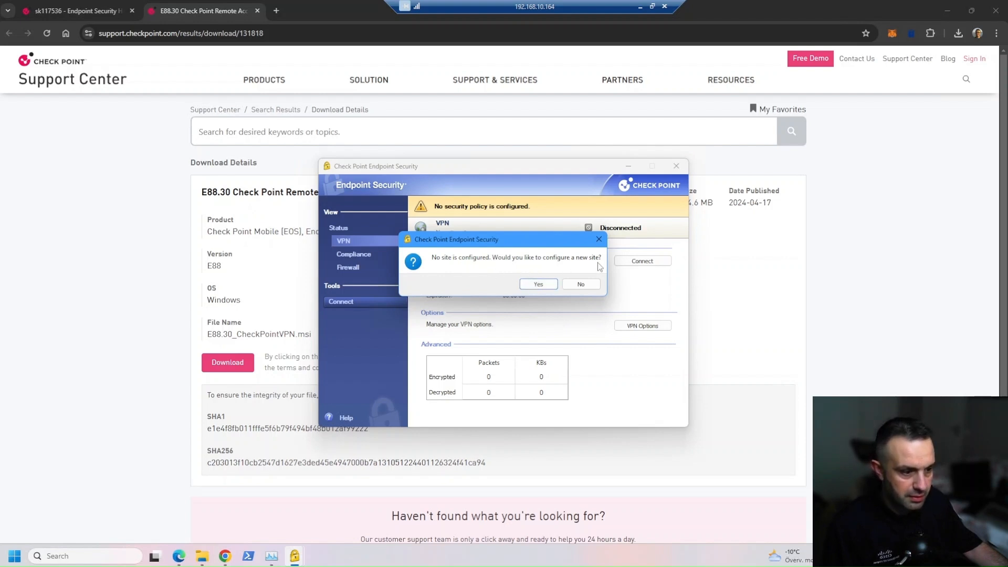
Start the new-site wizard, then check the Gateways & Servers list in SmartConsole.
{"action": "left_click", "coordinate": [540, 285]}
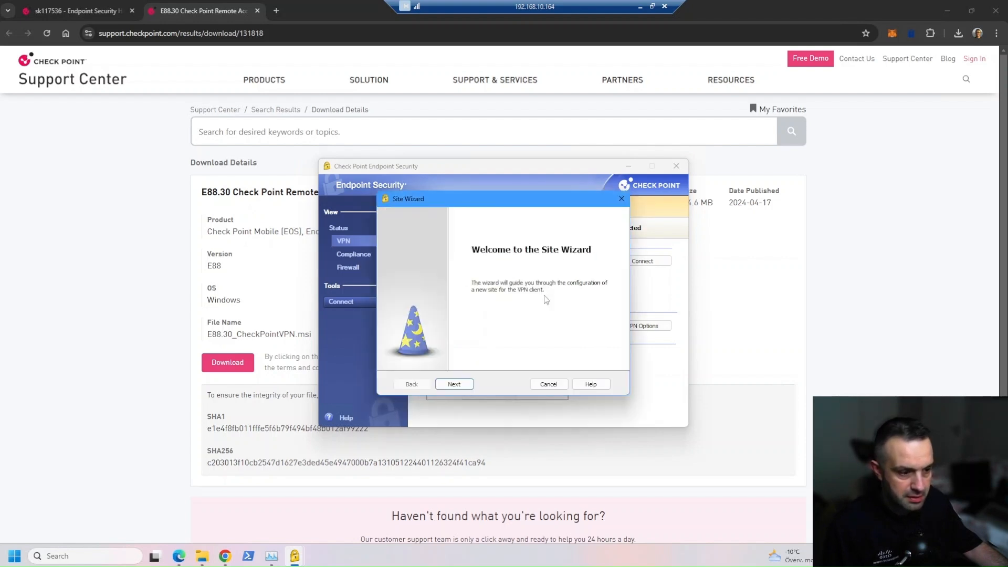
{"action": "left_click", "coordinate": [451, 384]}
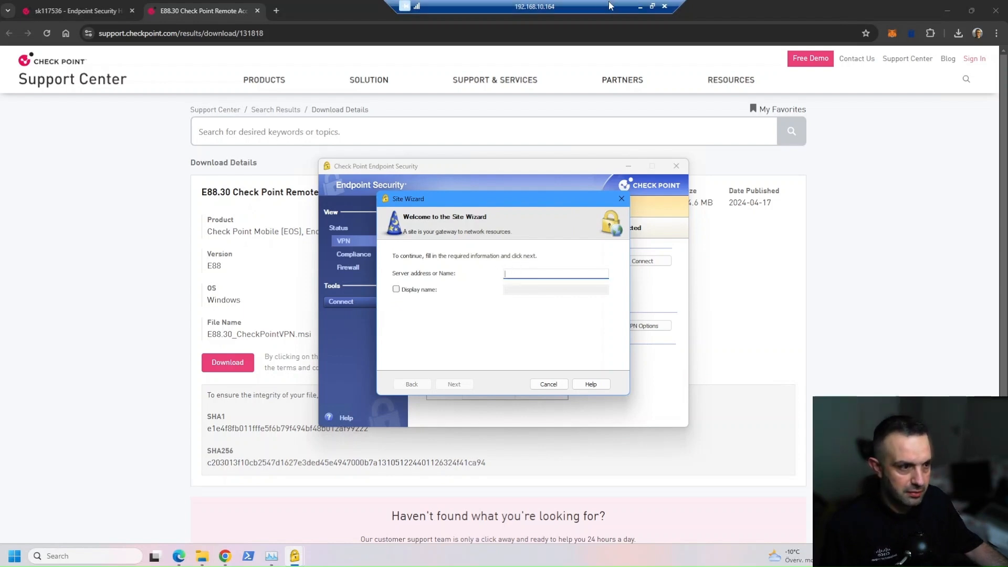
{"action": "left_click", "coordinate": [640, 10]}
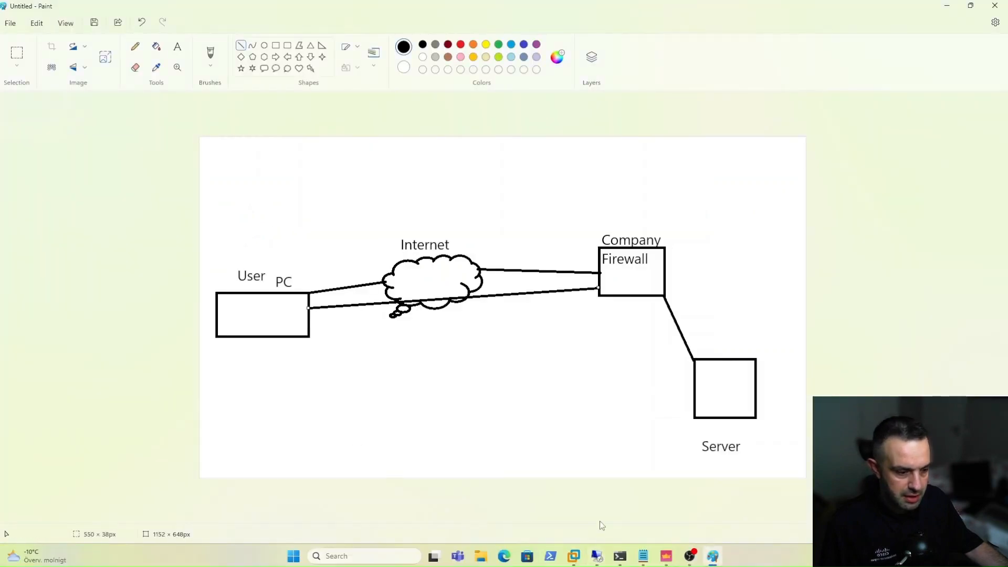
{"action": "left_click", "coordinate": [666, 557]}
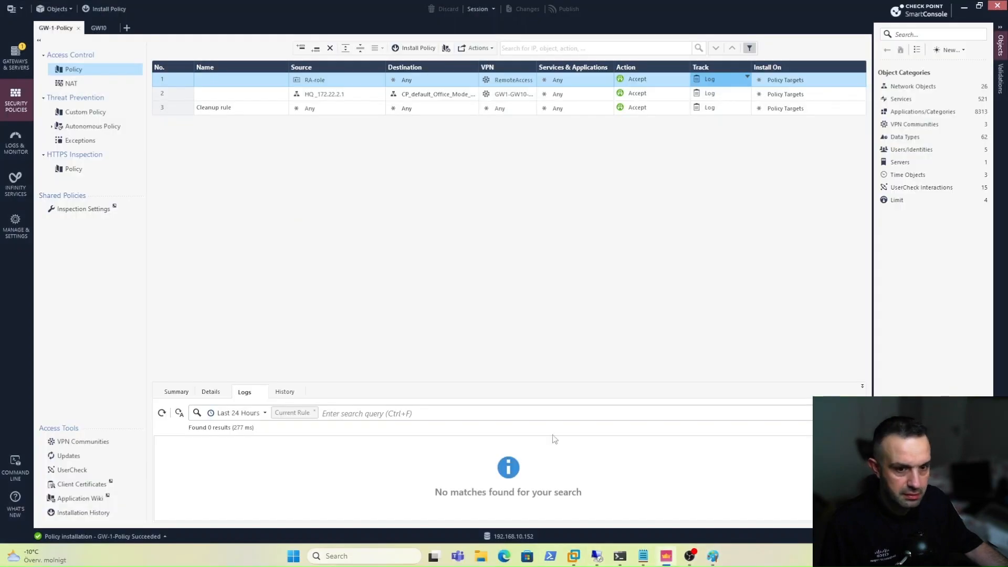
{"action": "left_click", "coordinate": [19, 64]}
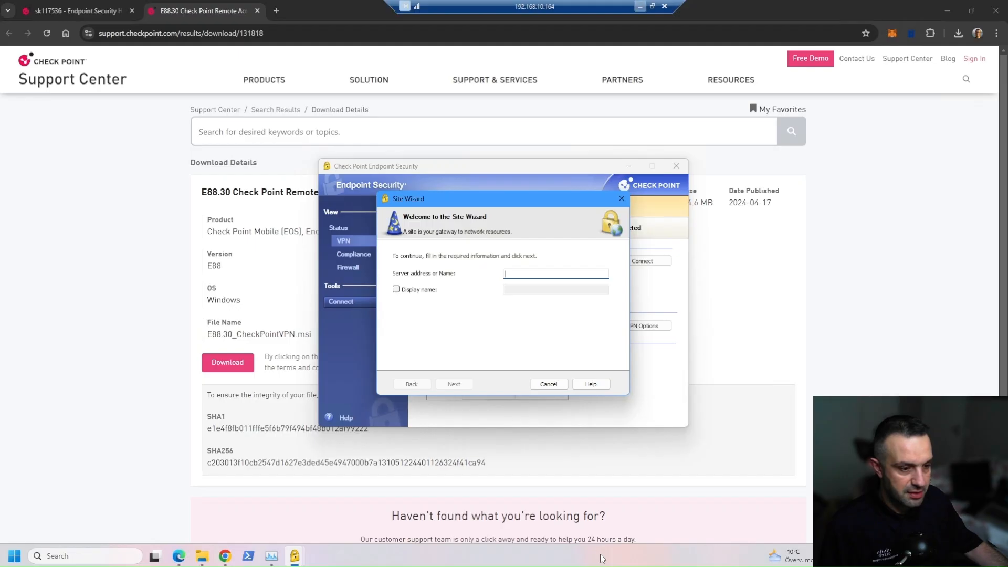
Enter server address 192.168.10.153, let it resolve, and keep the vpn (Default) login option.
{"action": "left_click", "coordinate": [597, 556]}
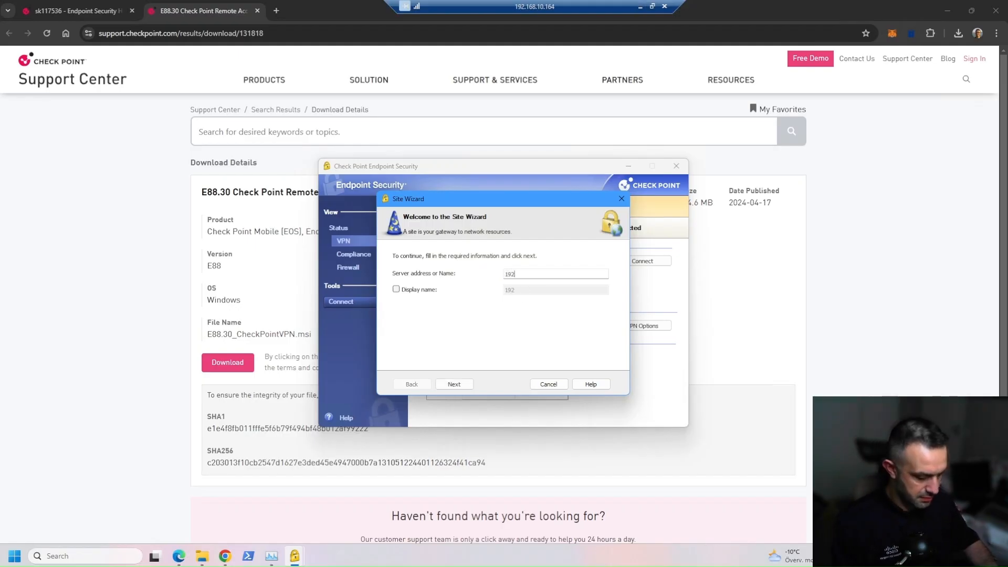
{"action": "type", "text": "192.168"}
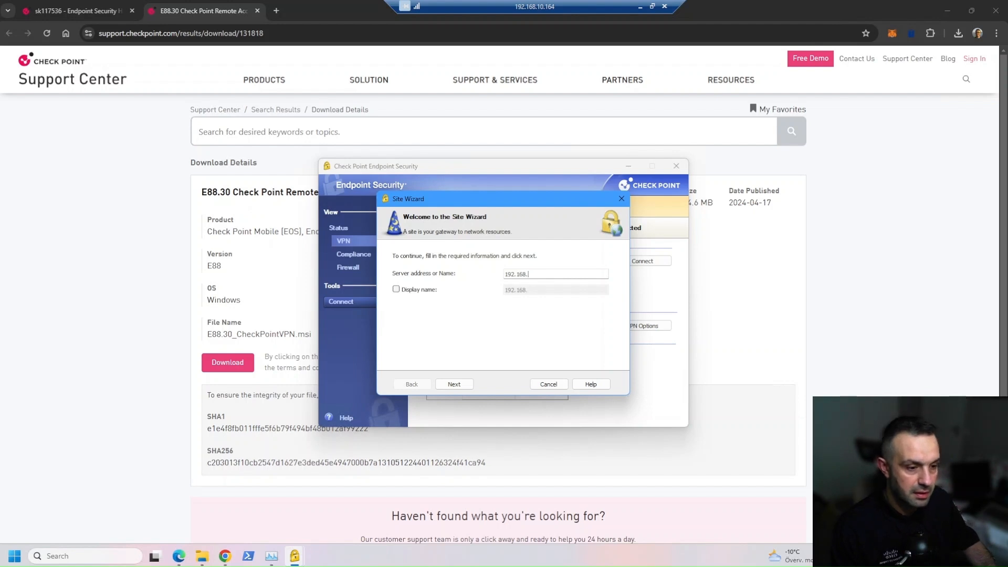
{"action": "type", "text": ".10.153"}
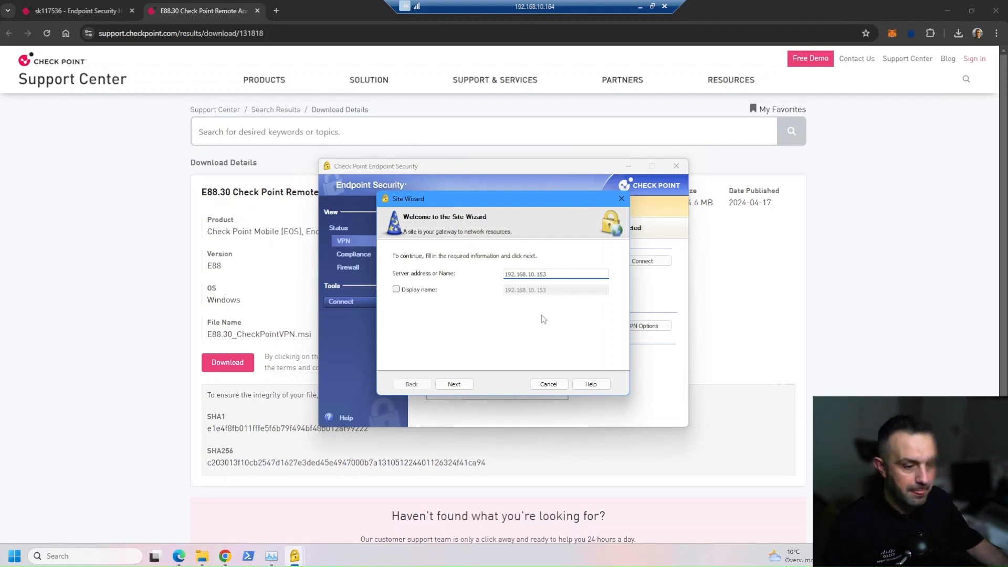
{"action": "left_click", "coordinate": [455, 384]}
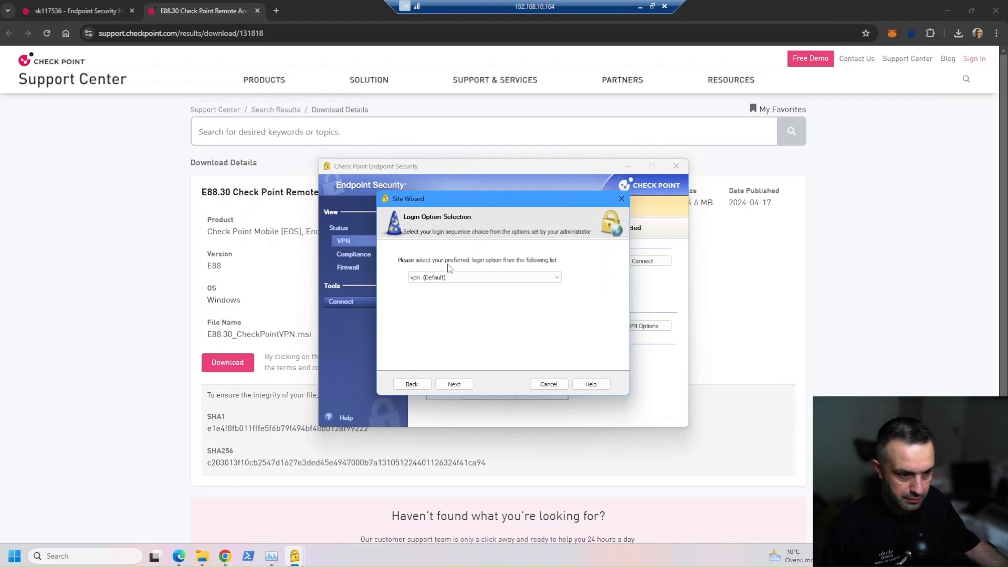
{"action": "left_click", "coordinate": [458, 277]}
{"action": "left_click", "coordinate": [457, 283]}
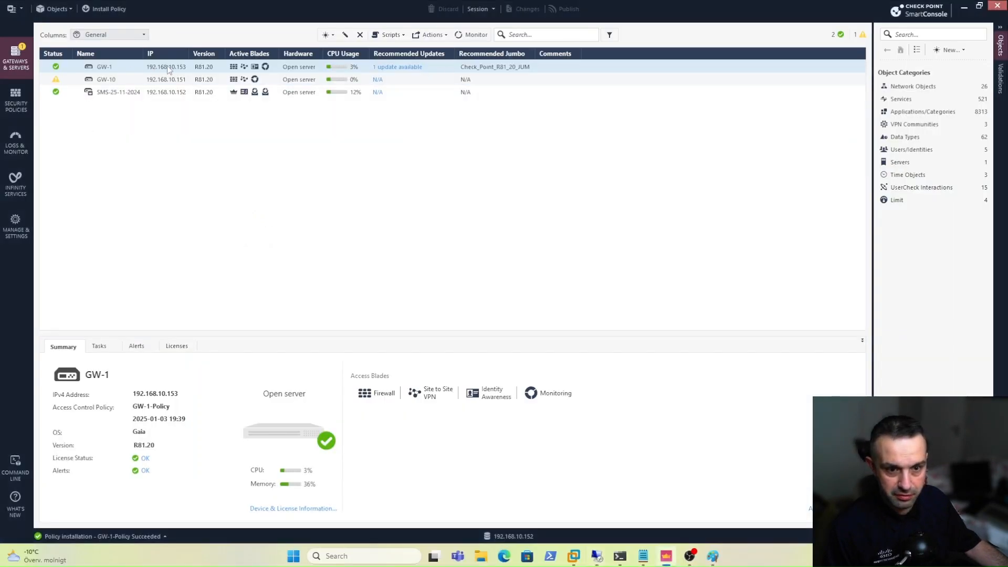
Review GW-1's interfaces (external 192.168.10.153, internal 172.22.2.1), then open PowerShell on the remote PC.
{"action": "double_click", "coordinate": [168, 69]}
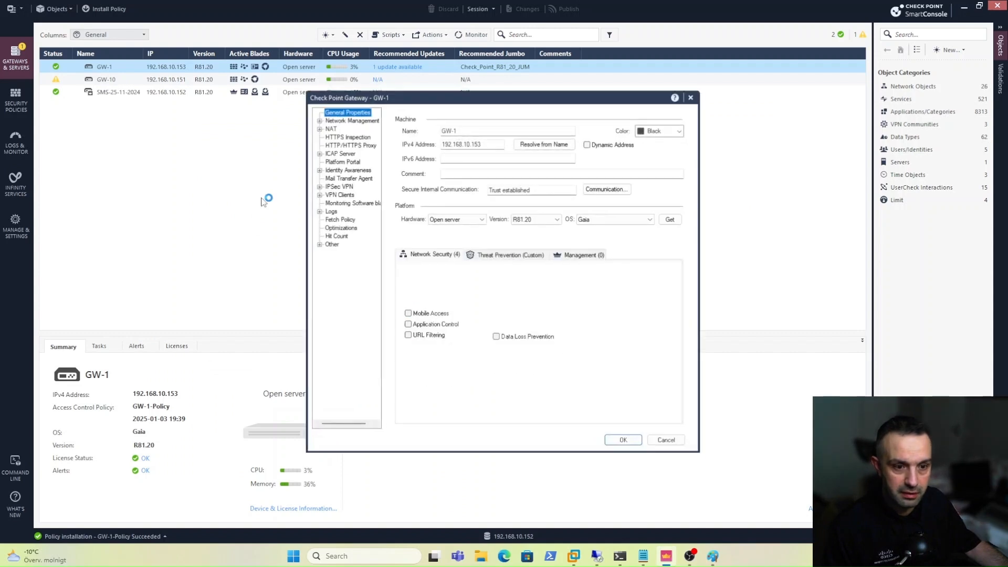
{"action": "left_click", "coordinate": [326, 119]}
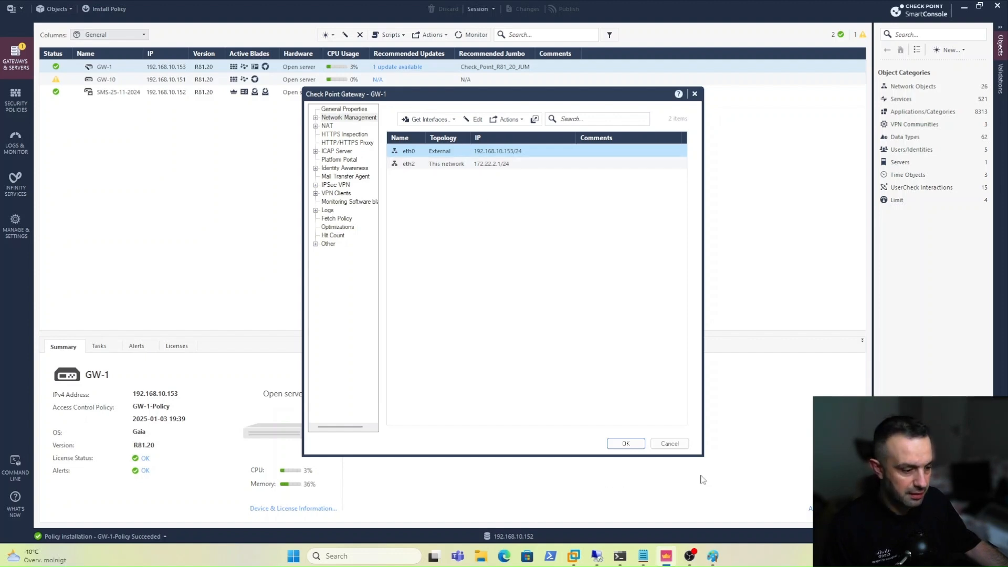
{"action": "left_click", "coordinate": [597, 556]}
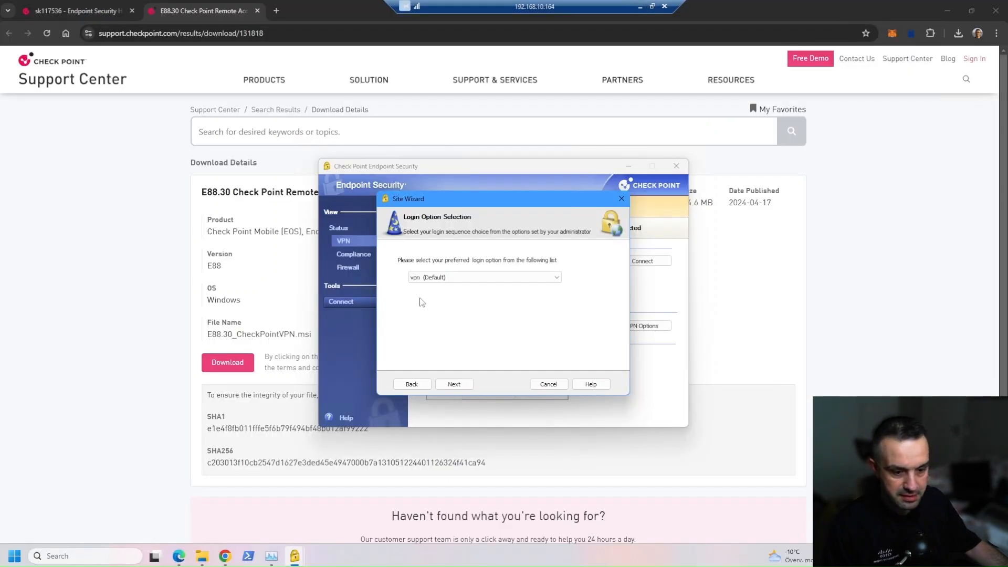
{"action": "left_click", "coordinate": [249, 556]}
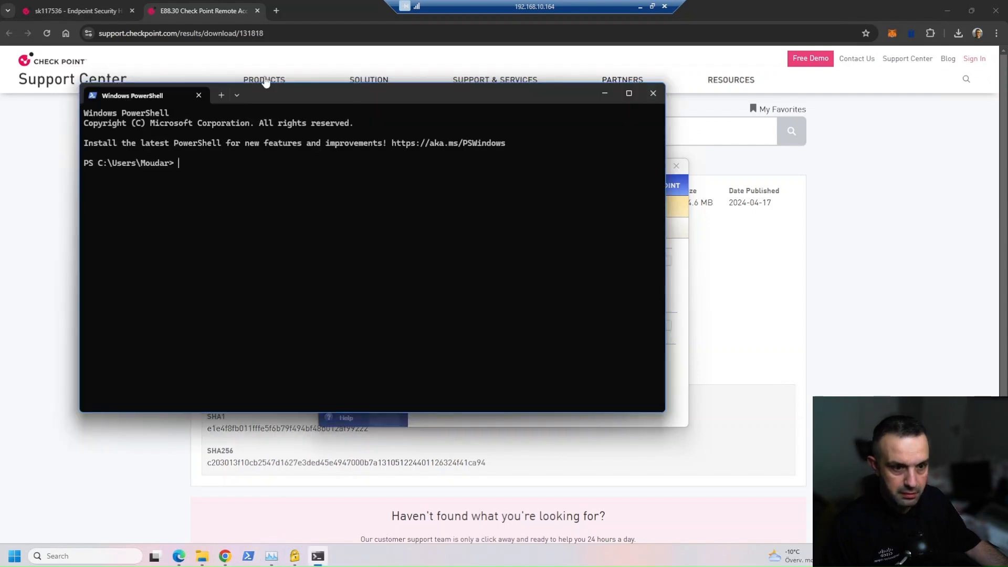
Run a continuous 'ping 172.22.2.1 -t', which times out, and minimise the terminal.
{"action": "type", "text": "ping "}
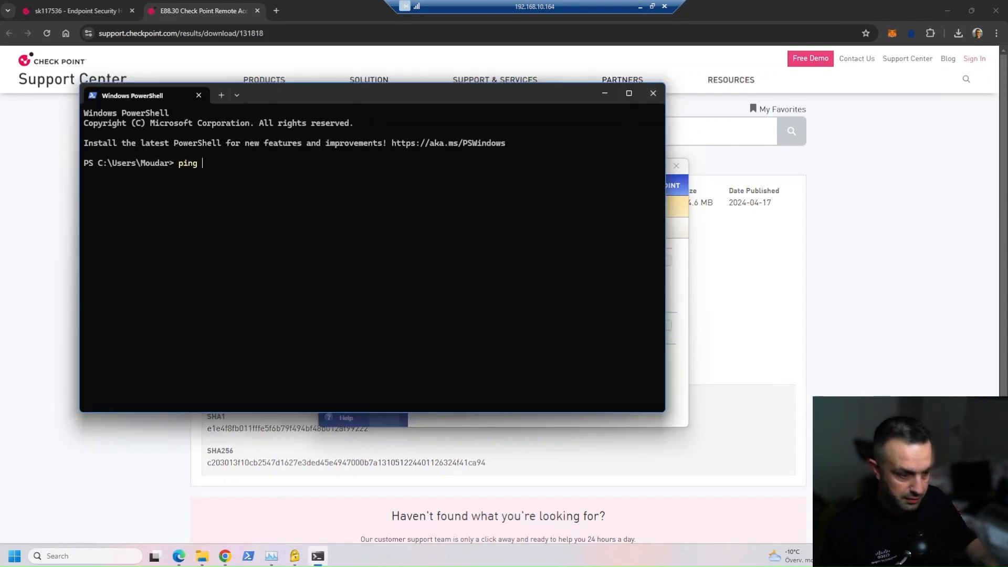
{"action": "type", "text": "172.22"}
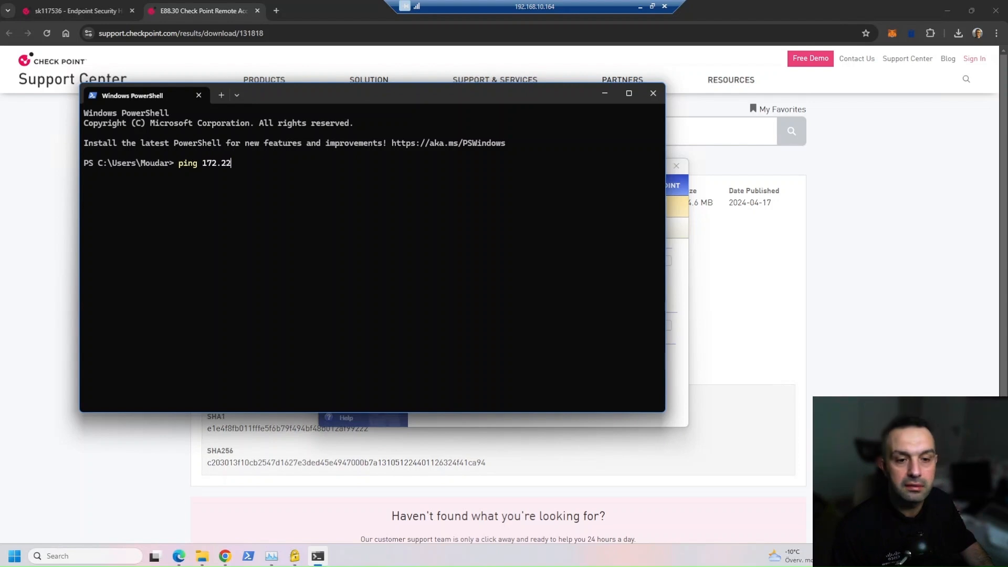
{"action": "type", "text": ".2.1 -t"}
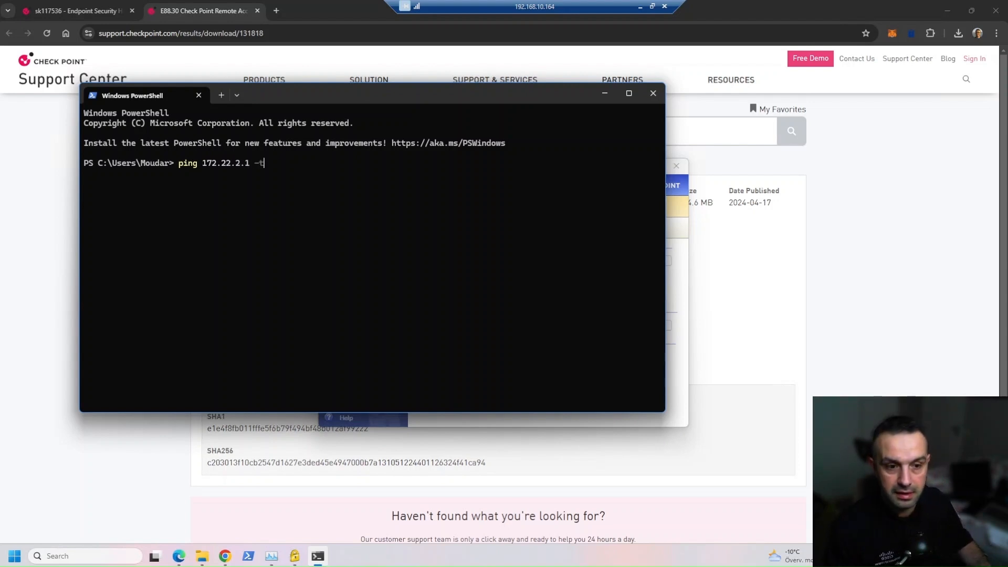
{"action": "key", "text": "Return"}
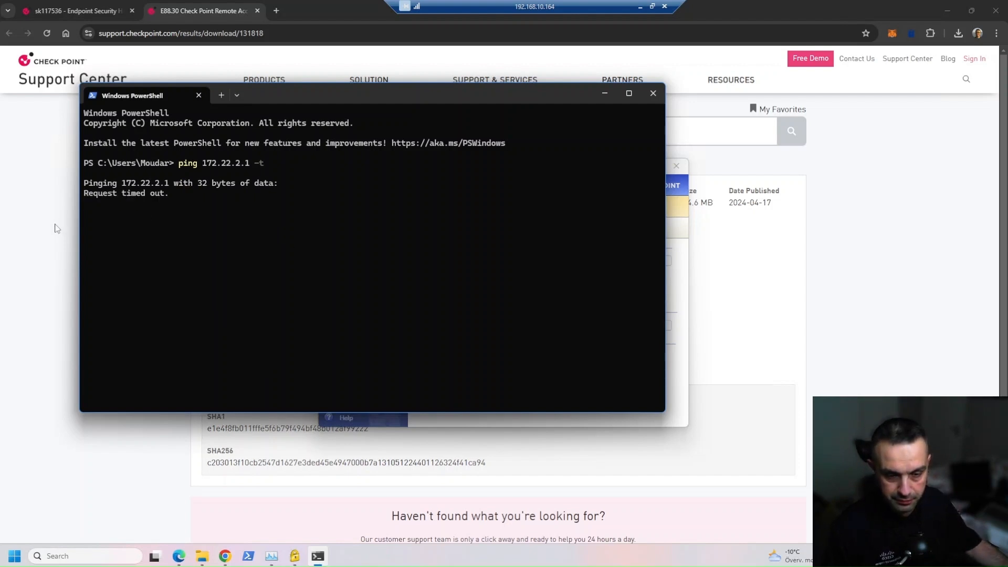
{"action": "left_click", "coordinate": [603, 94]}
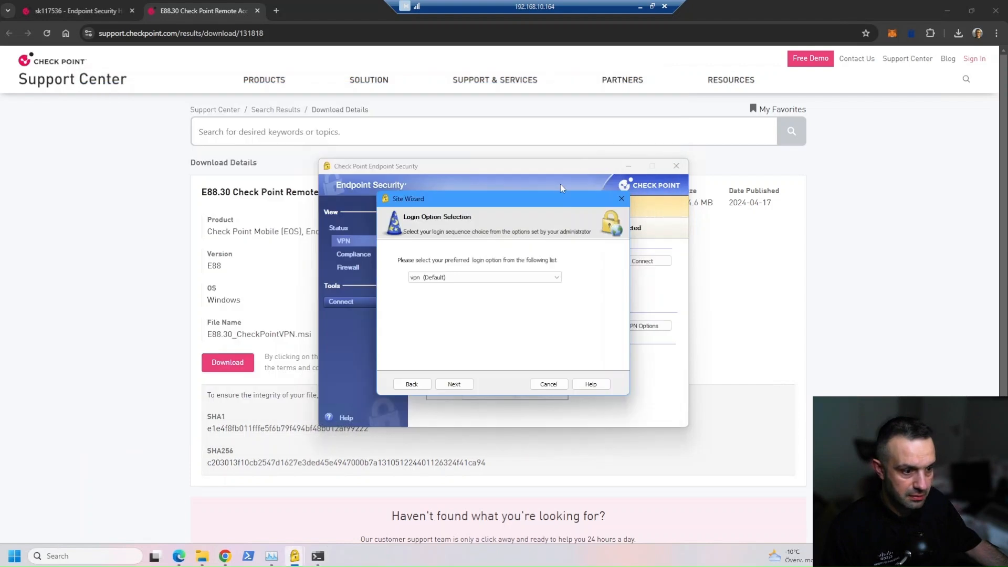
Finish creating site 192.168.10.153 with username-and-password authentication and agree to connect.
{"action": "left_click", "coordinate": [450, 389]}
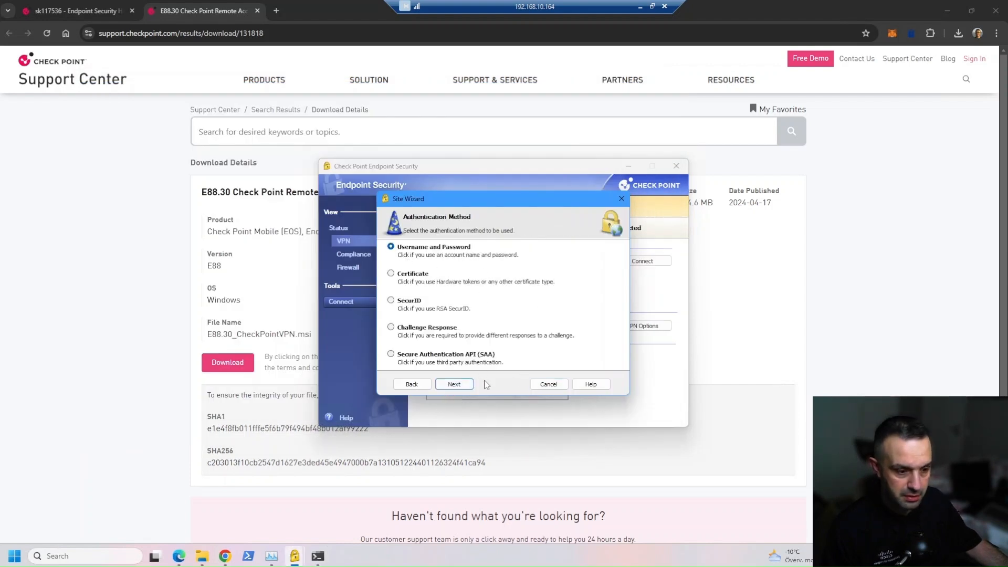
{"action": "left_click", "coordinate": [454, 385]}
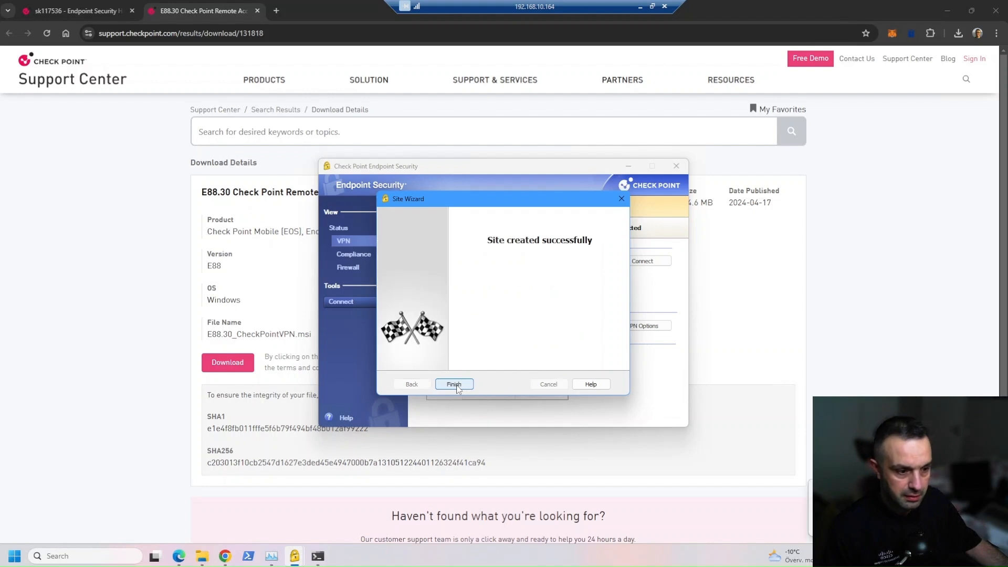
{"action": "left_click", "coordinate": [454, 384]}
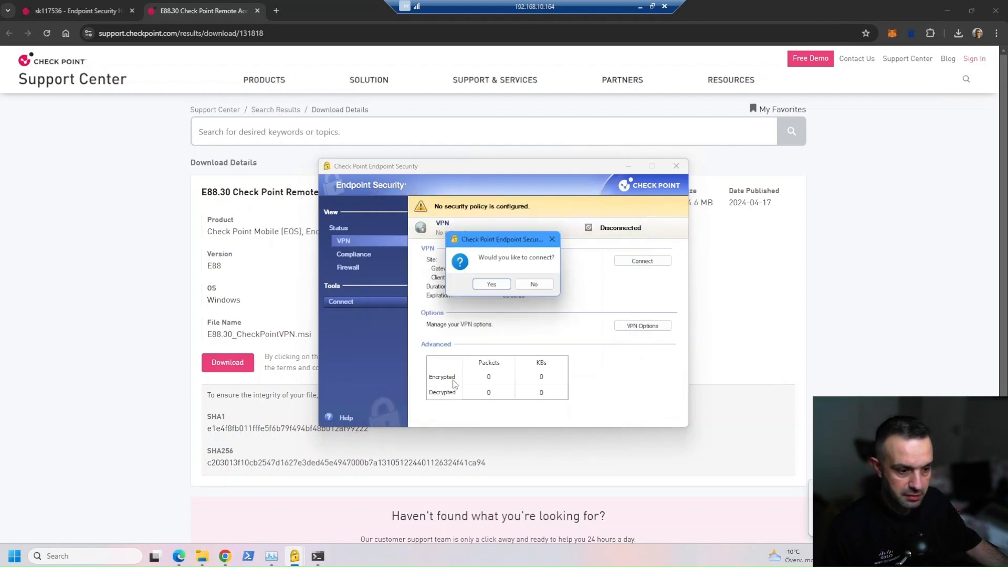
{"action": "left_click", "coordinate": [491, 284]}
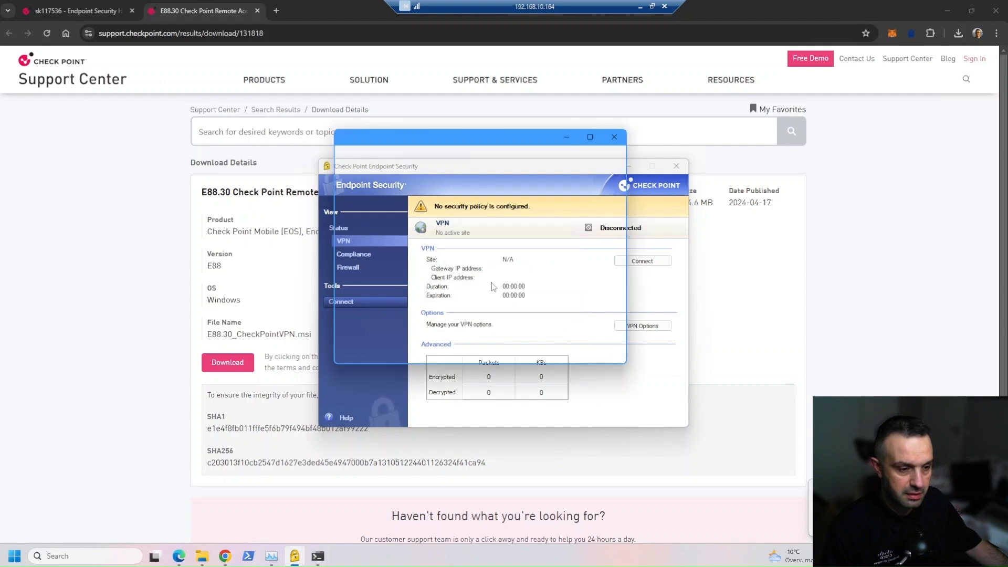
Log in with the remote-access username and password; access is denied for wrong credentials.
{"action": "type", "text": "ra"}
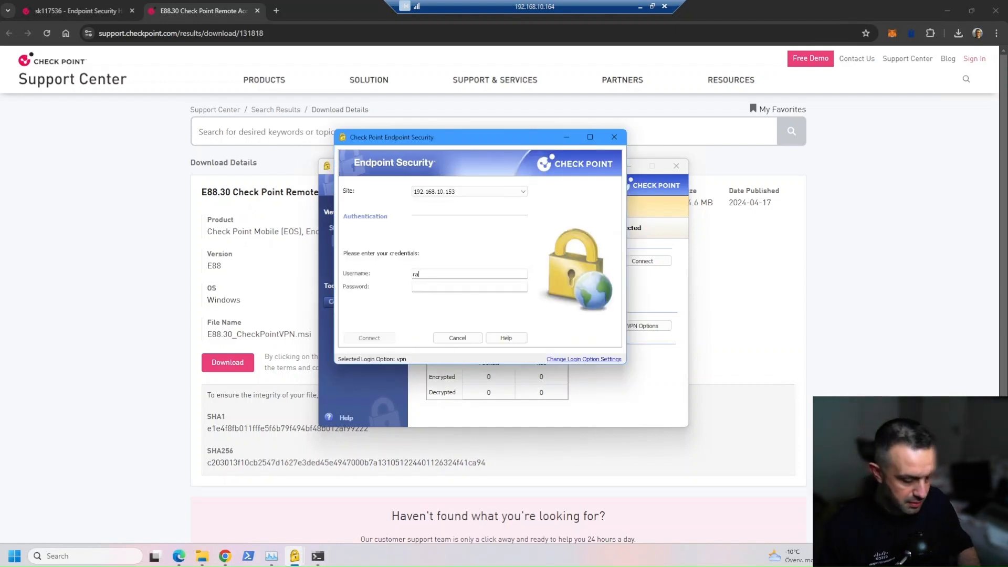
{"action": "type", "text": "-user"}
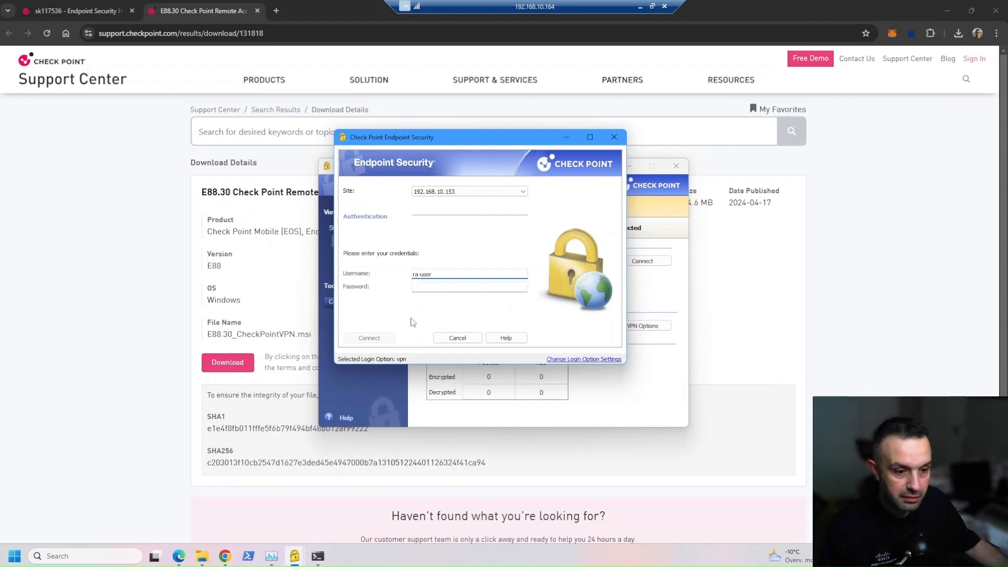
{"action": "left_click", "coordinate": [414, 288]}
{"action": "type", "text": "***"}
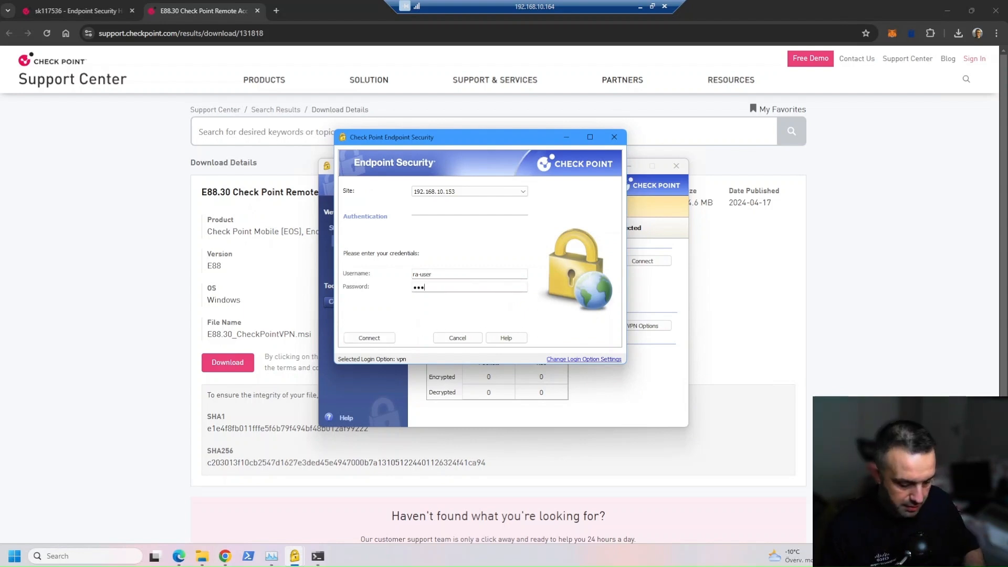
{"action": "type", "text": "*****"}
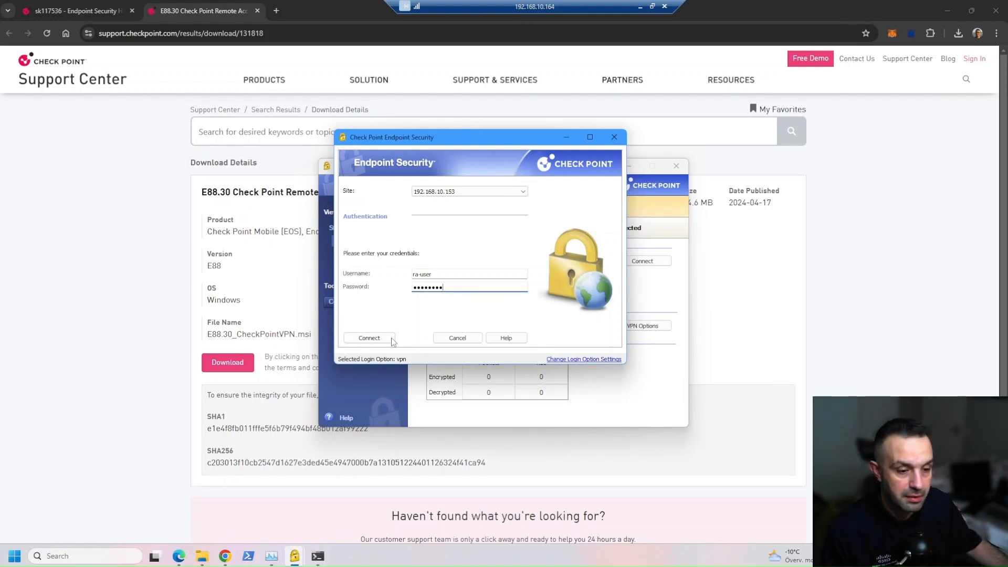
{"action": "left_click", "coordinate": [391, 339]}
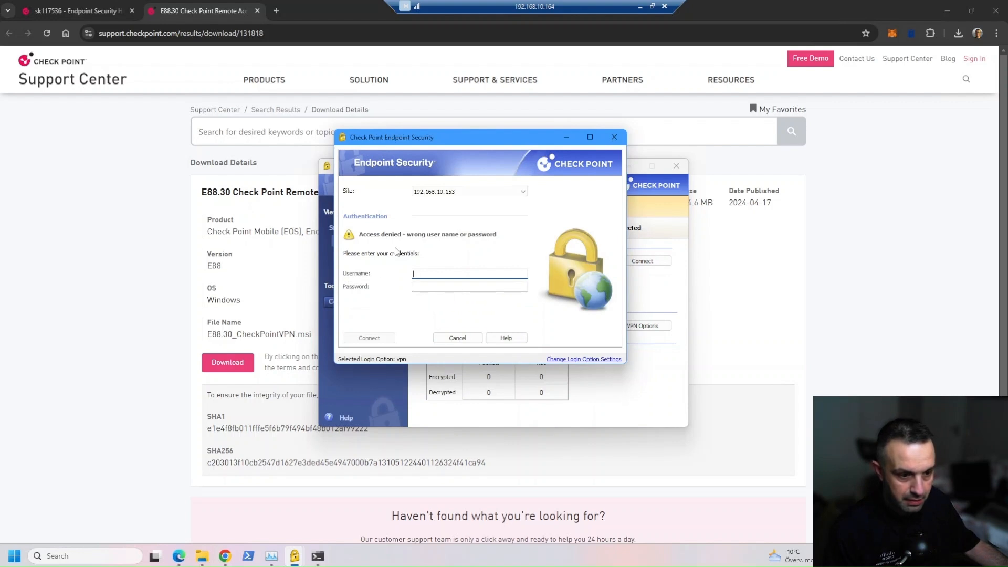
{"action": "left_click", "coordinate": [638, 7]}
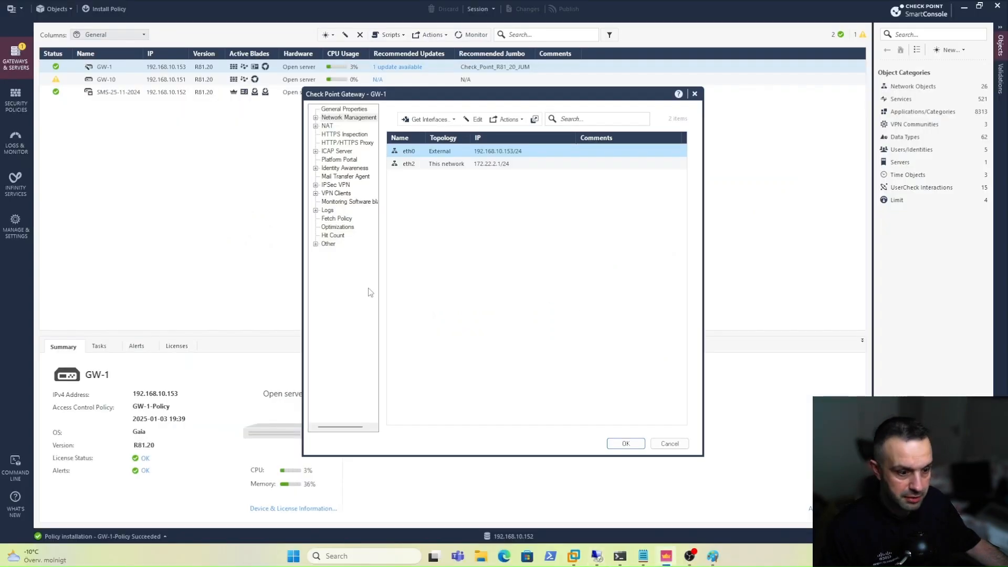
Close GW-1's properties, search objects for 'ra', and confirm the remote-access user has a Check Point Password.
{"action": "left_click", "coordinate": [670, 445]}
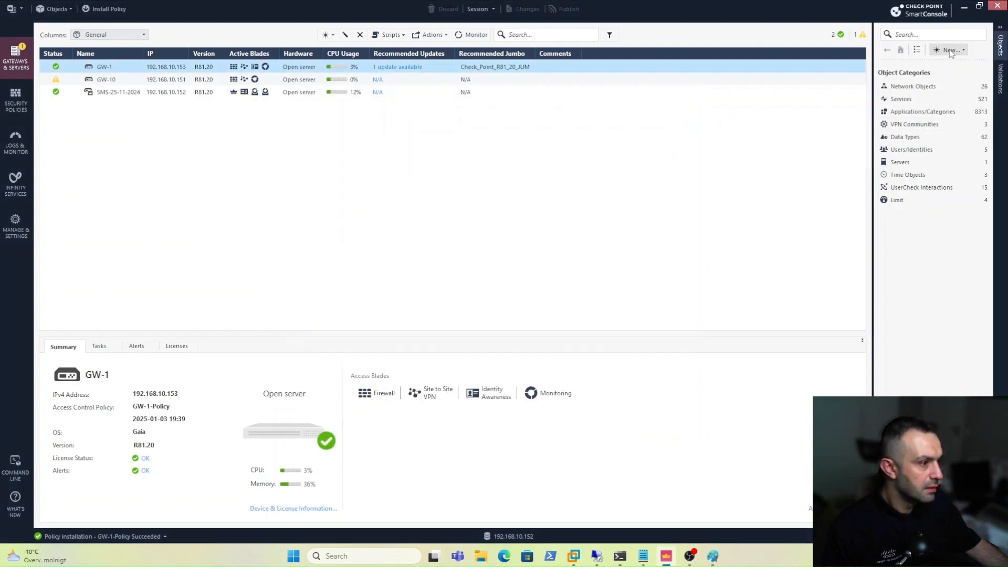
{"action": "left_click", "coordinate": [944, 34]}
{"action": "type", "text": "ra"}
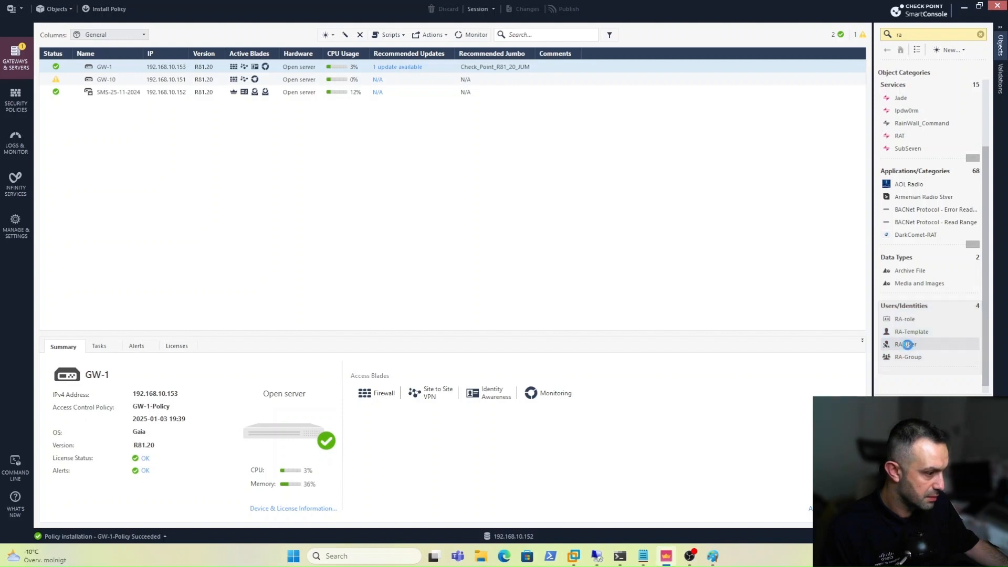
{"action": "double_click", "coordinate": [908, 344]}
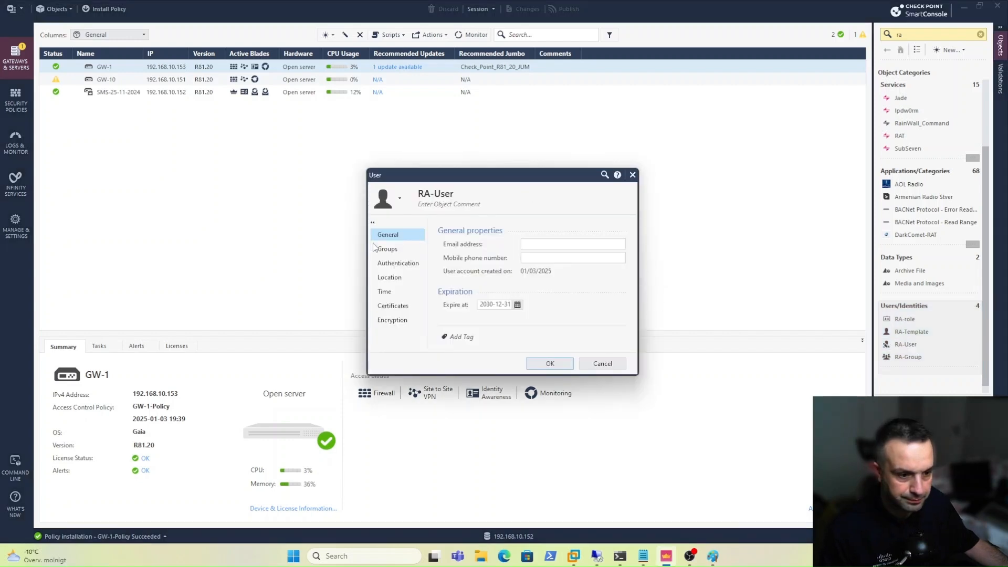
{"action": "left_click", "coordinate": [391, 262]}
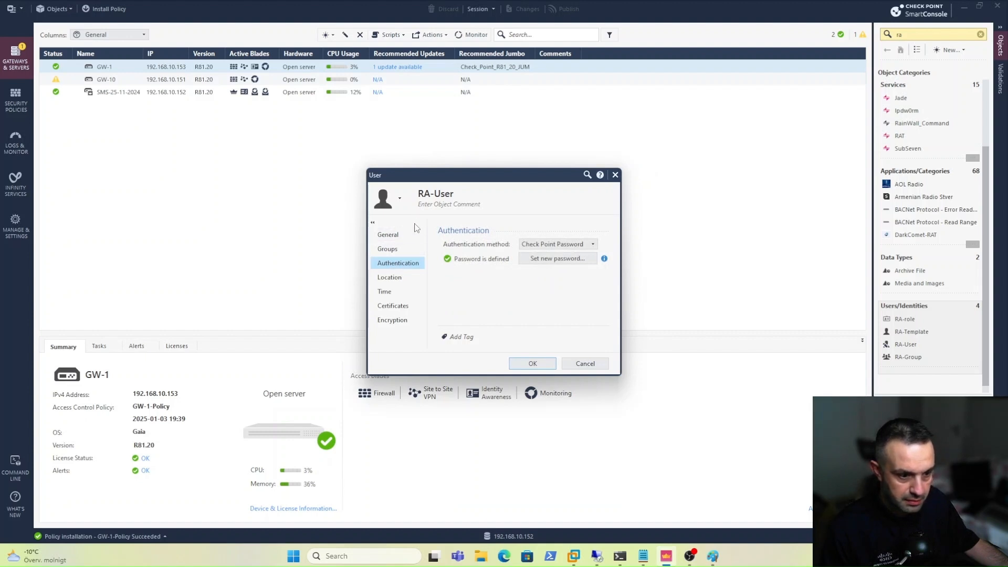
{"action": "left_click", "coordinate": [396, 234]}
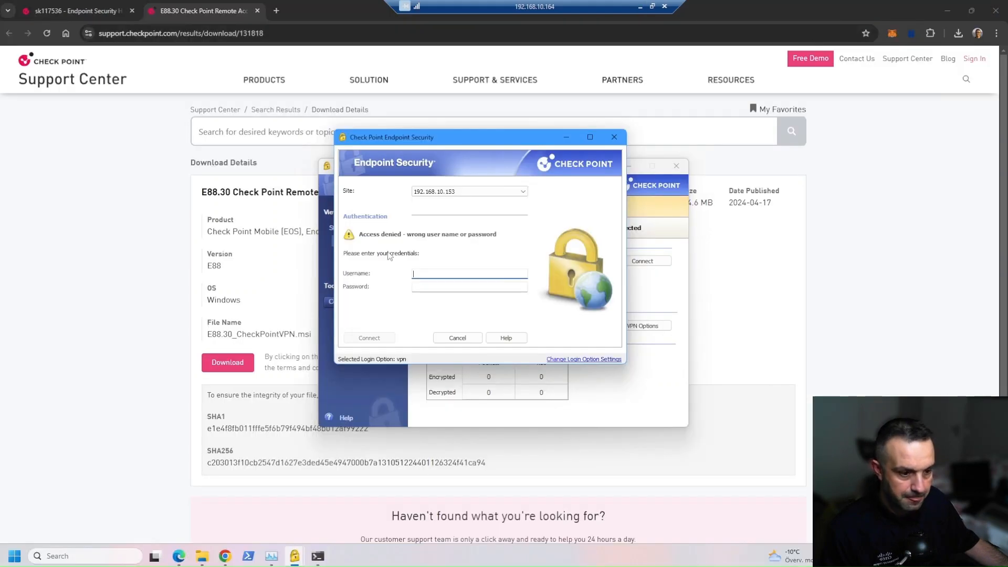
Connect to 192.168.10.153 with the corrected username and password, and see pings to 172.22.2.1 reply.
{"action": "type", "text": "A-Use"}
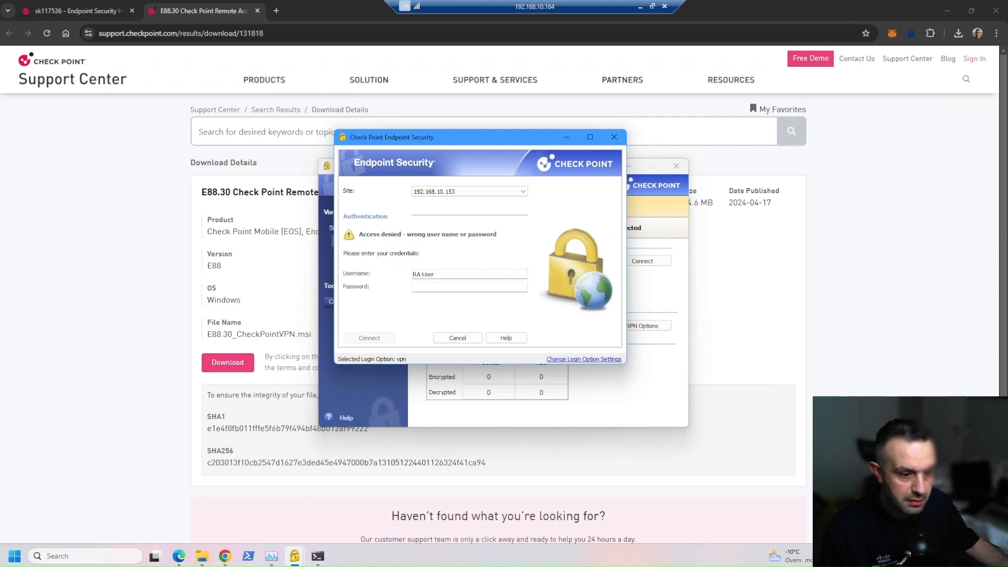
{"action": "type", "text": "r"}
{"action": "key", "text": "Tab"}
{"action": "type", "text": "********"}
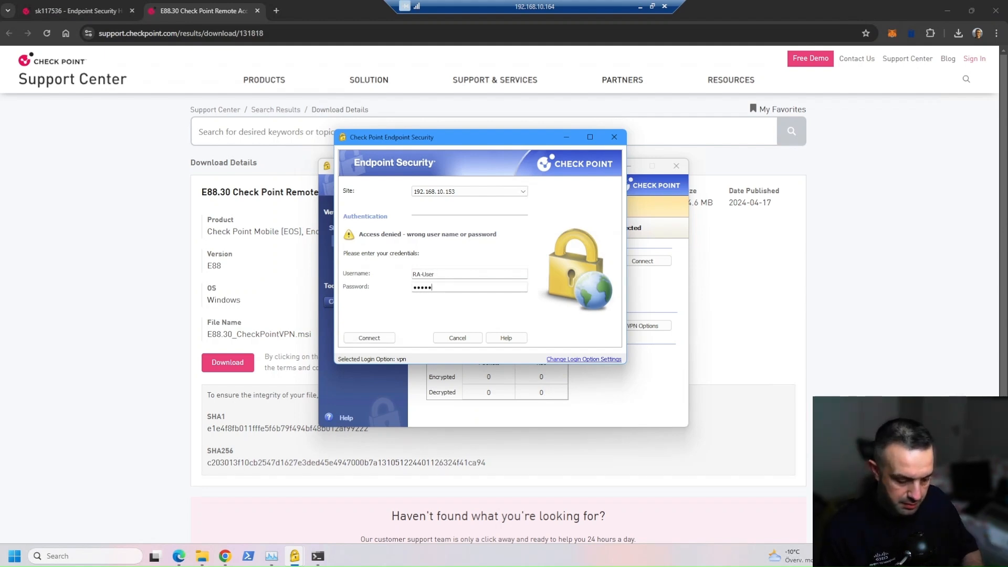
{"action": "left_click", "coordinate": [376, 337]}
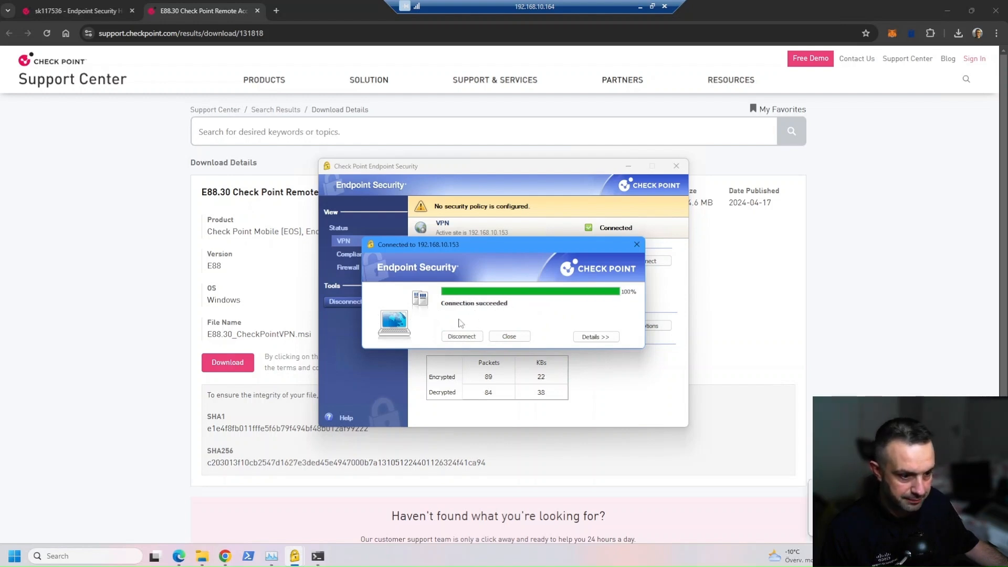
{"action": "left_click", "coordinate": [318, 555]}
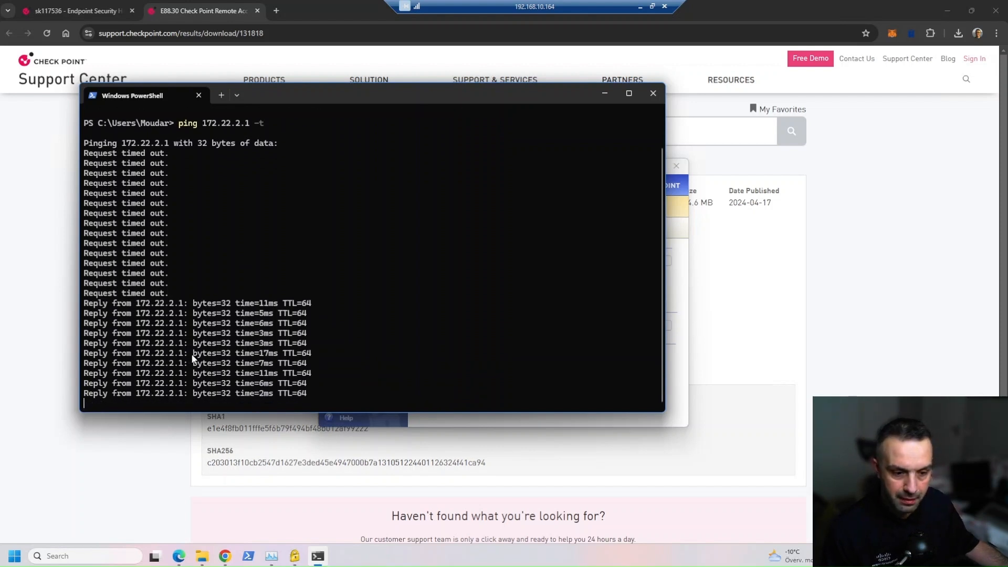
{"action": "left_click", "coordinate": [896, 353]}
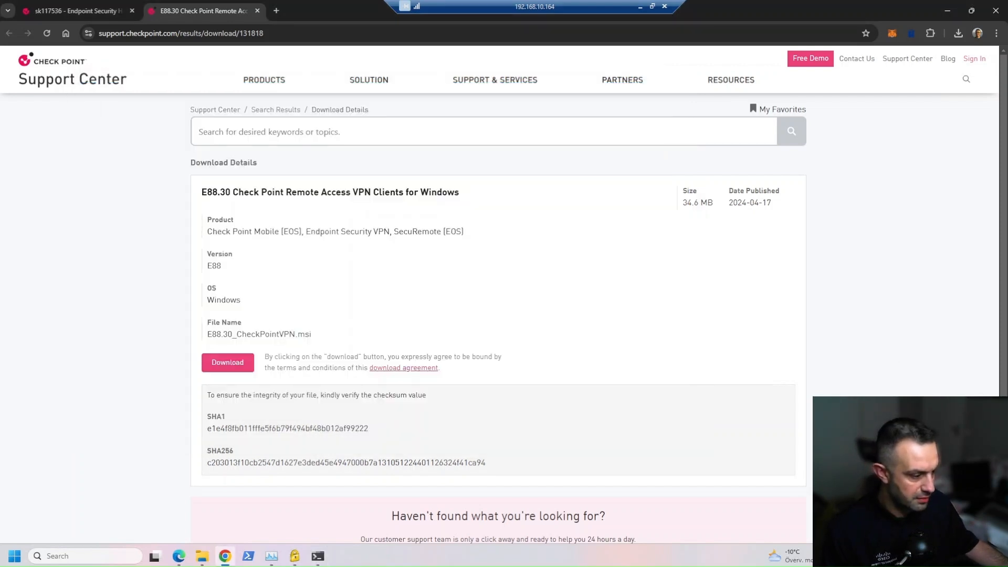
Reach the Network and Sharing Centre by entering 'control' in File Explorer's address bar.
{"action": "left_click", "coordinate": [203, 556]}
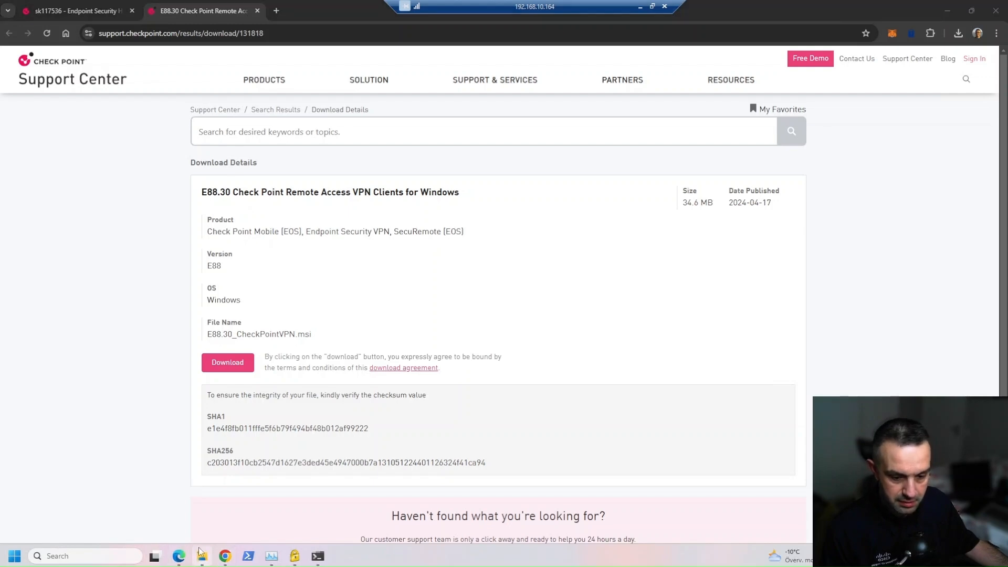
{"action": "left_click", "coordinate": [268, 323]}
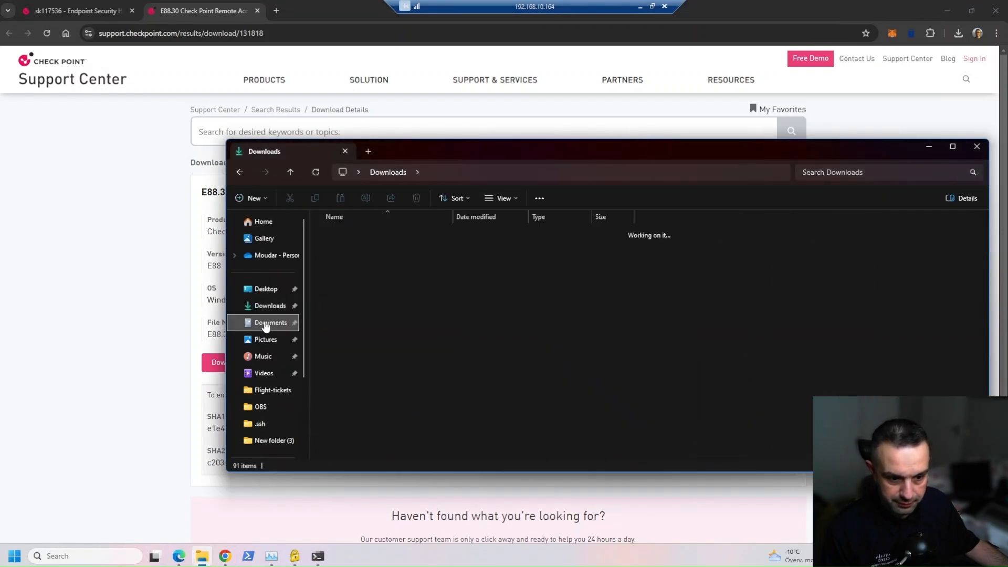
{"action": "left_click", "coordinate": [443, 172]}
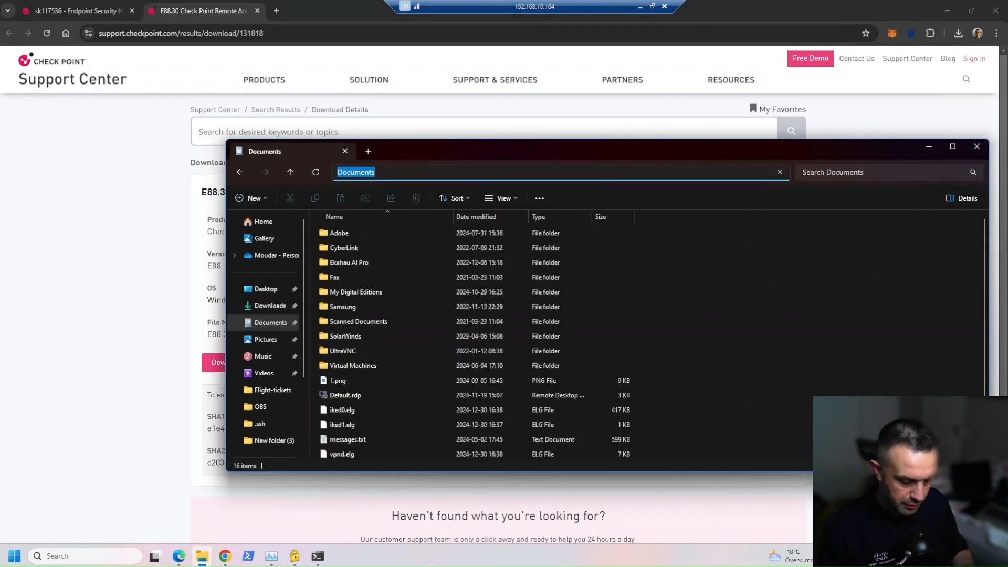
{"action": "type", "text": "control"}
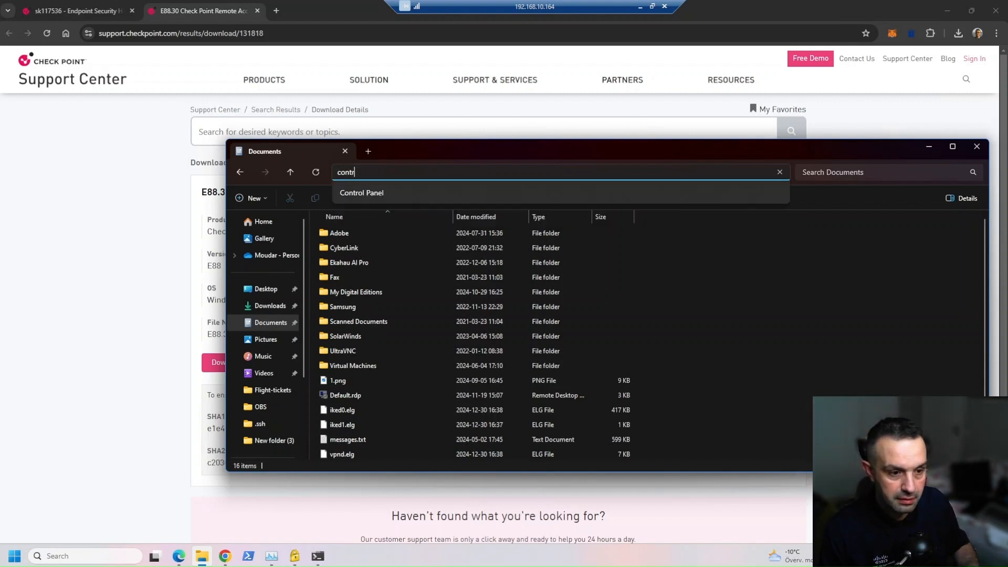
{"action": "key", "text": "Down"}
{"action": "key", "text": "Return"}
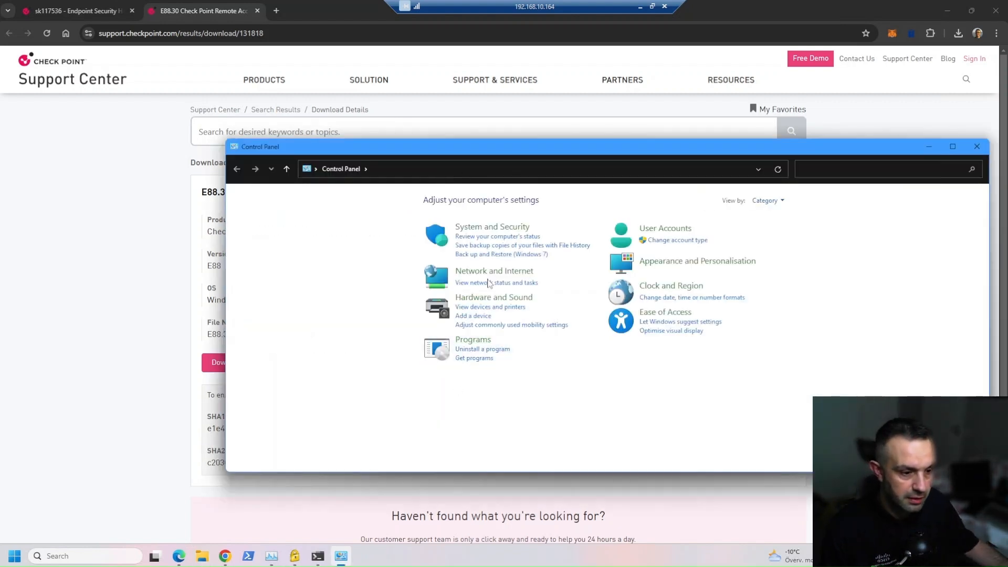
{"action": "left_click", "coordinate": [491, 271]}
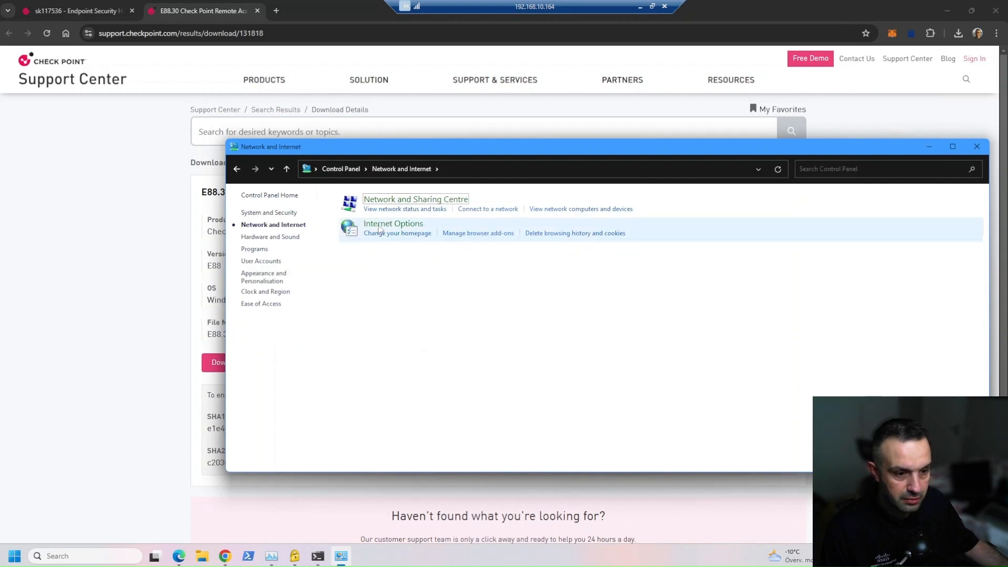
{"action": "left_click", "coordinate": [385, 202]}
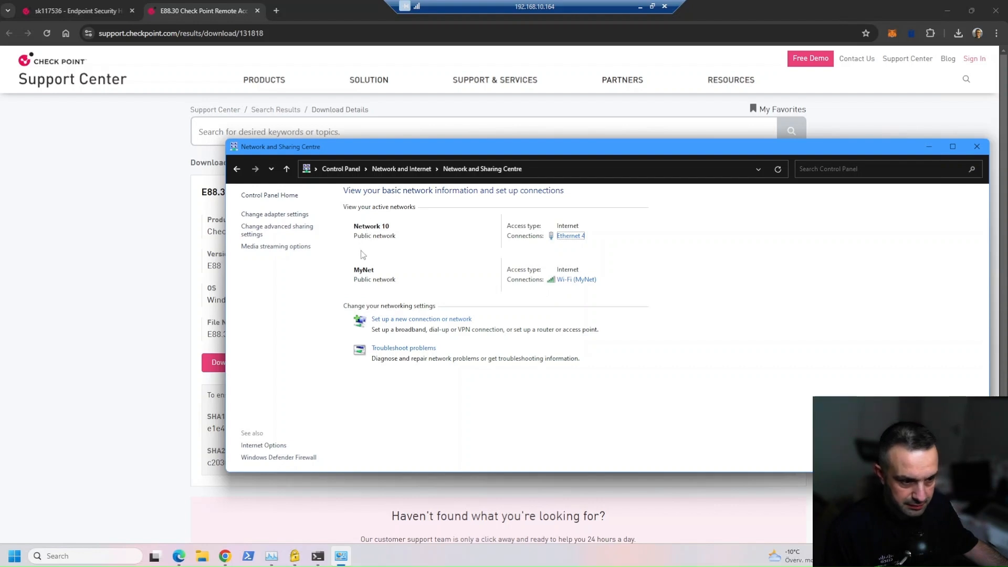
Confirm Ethernet 4's IPv4 settings are obtained automatically, closing the dialogs without changes.
{"action": "left_click", "coordinate": [571, 236]}
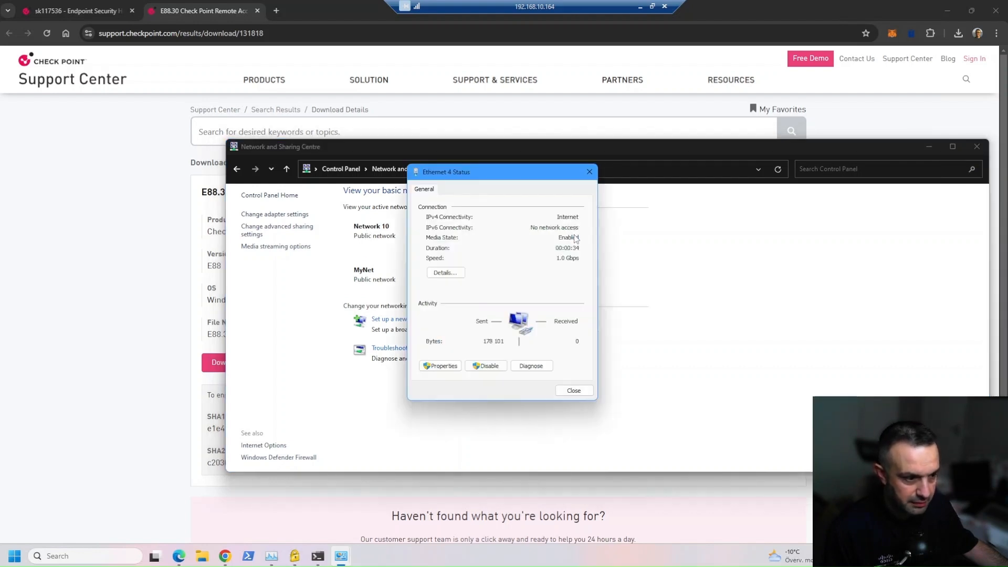
{"action": "left_click", "coordinate": [442, 366]}
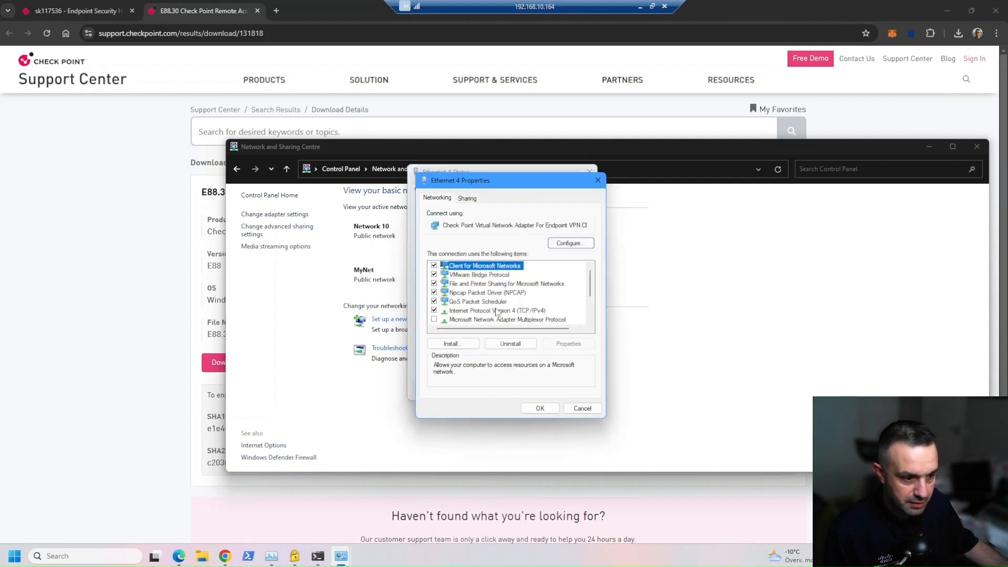
{"action": "double_click", "coordinate": [516, 312]}
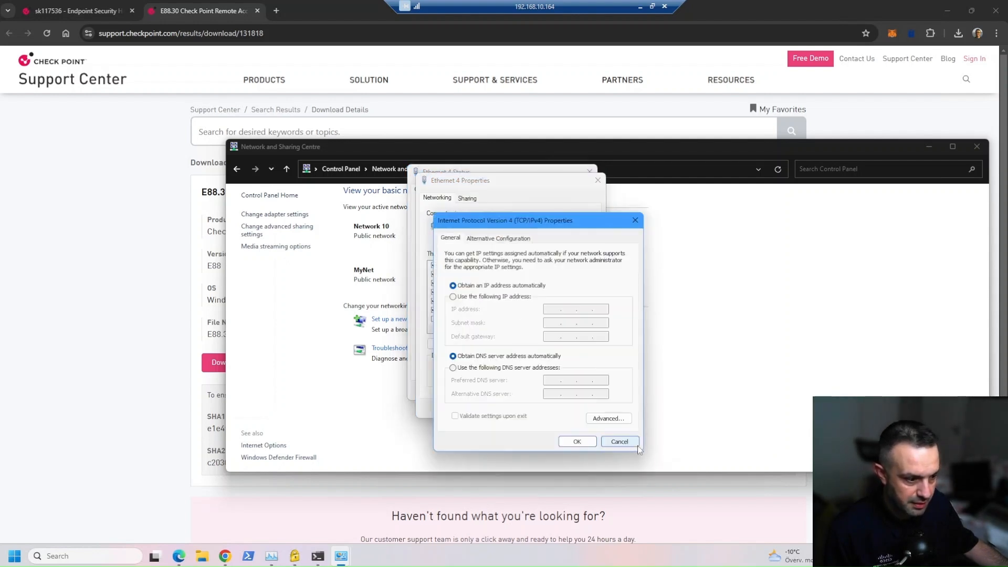
{"action": "left_click", "coordinate": [620, 442]}
{"action": "left_click", "coordinate": [583, 408]}
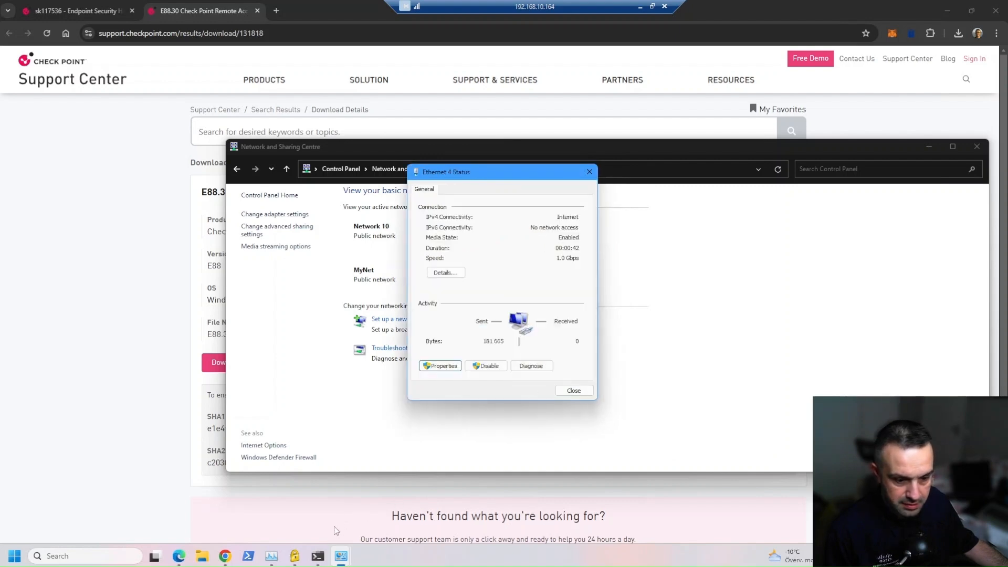
{"action": "left_click", "coordinate": [318, 556]}
Stop the ping, run ipconfig, and highlight Ethernet 4's office-mode address 172.16.1.1.
{"action": "key", "text": "ctrl+c"}
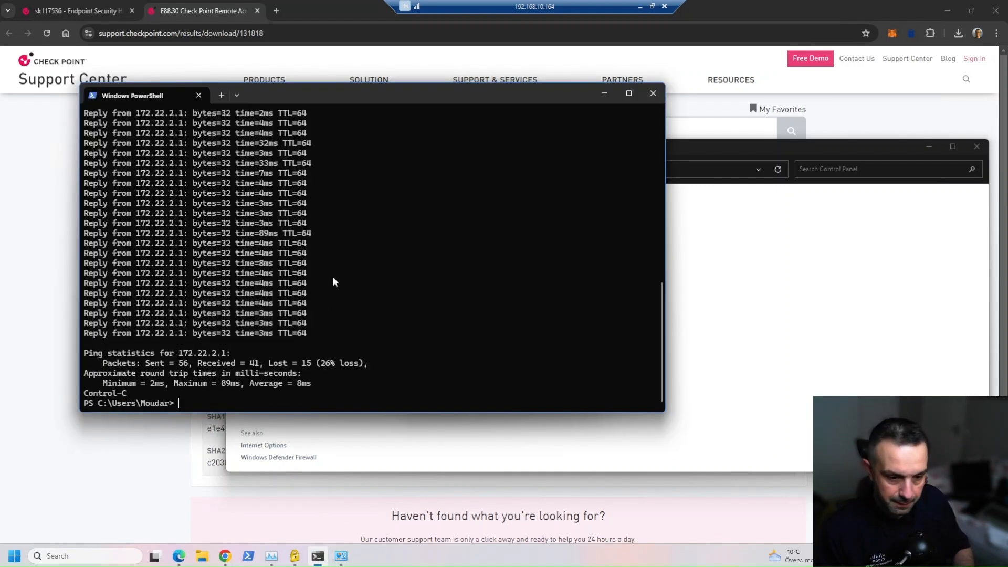
{"action": "type", "text": "ipconfig"}
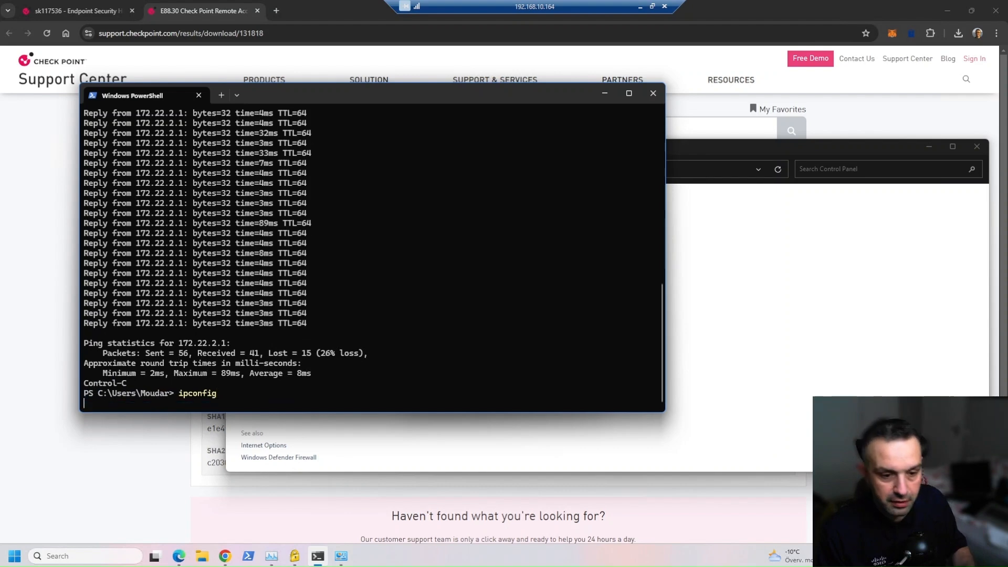
{"action": "key", "text": "Return"}
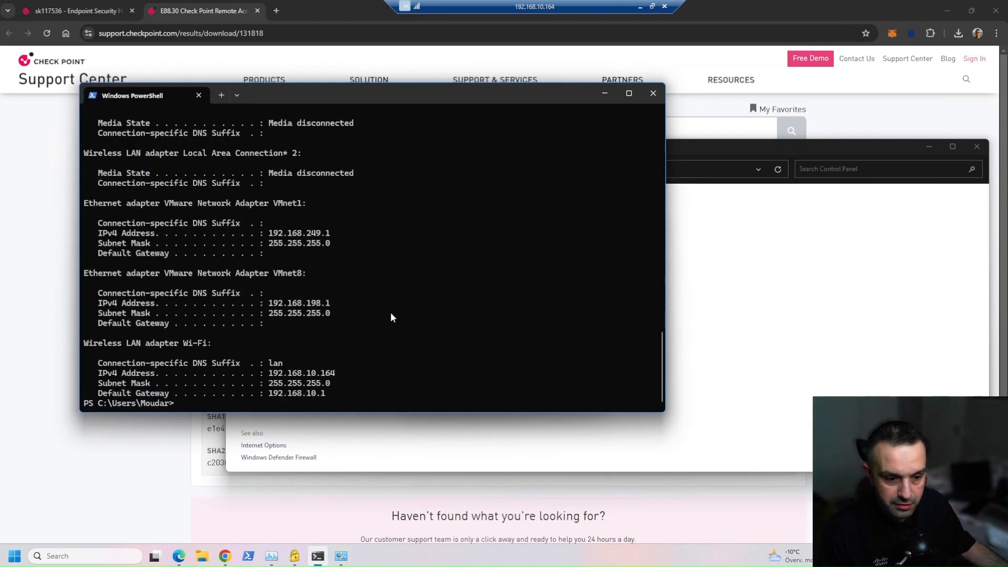
{"action": "scroll", "coordinate": [396, 320], "scroll_direction": "up", "scroll_amount": 6}
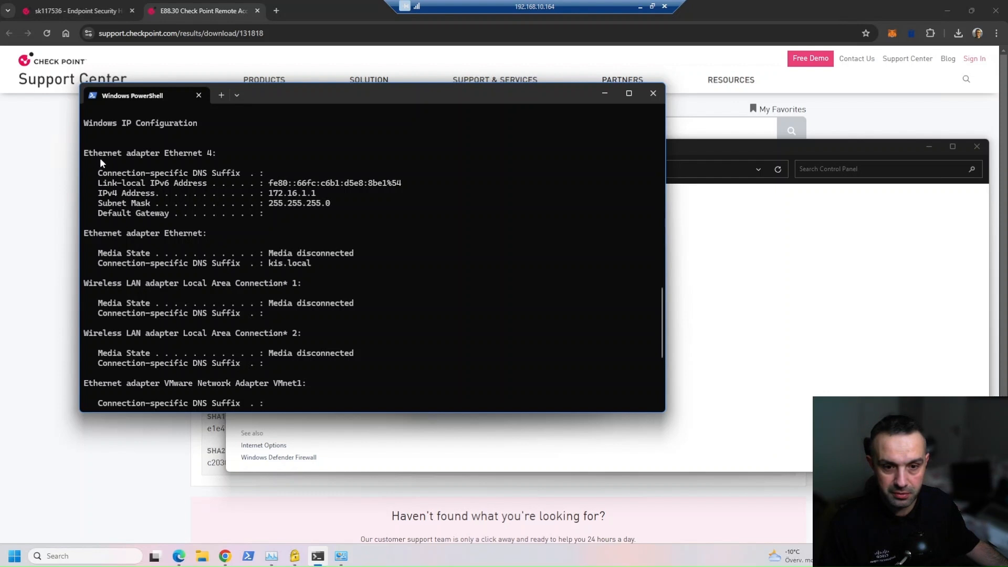
{"action": "left_click_drag", "start_coordinate": [85, 153], "coordinate": [211, 155]}
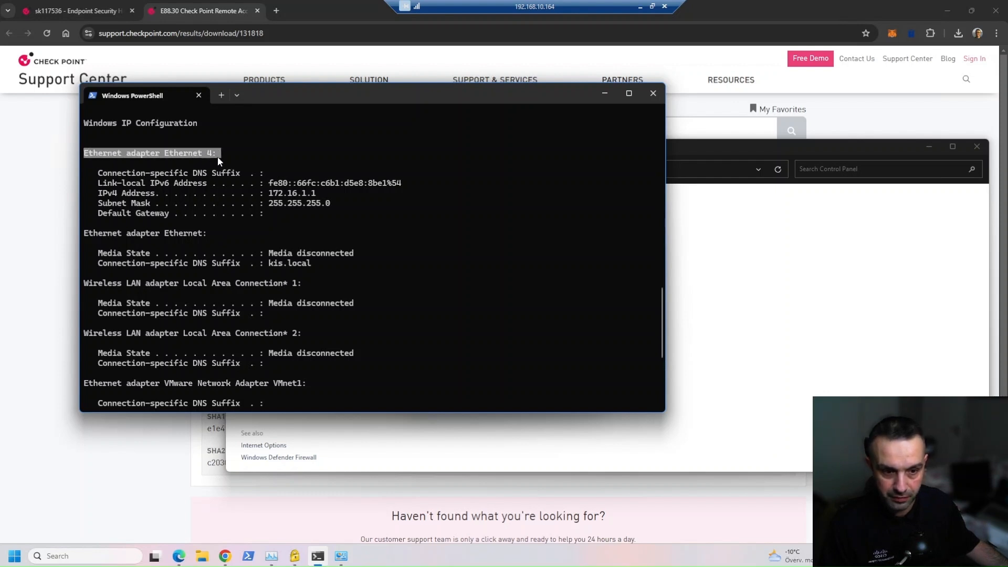
{"action": "left_click", "coordinate": [270, 194]}
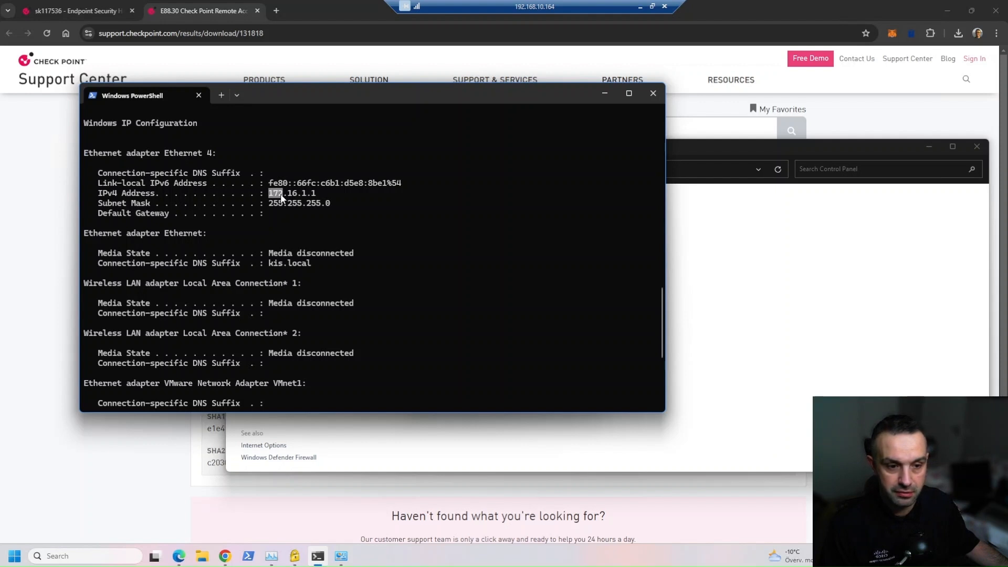
{"action": "left_click_drag", "start_coordinate": [300, 194], "coordinate": [318, 199]}
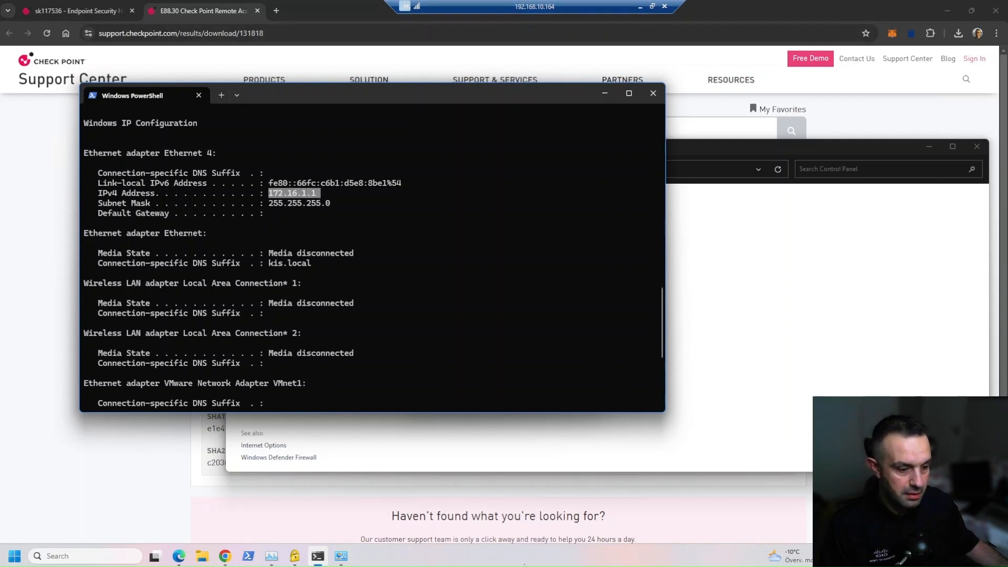
{"action": "left_click", "coordinate": [640, 7]}
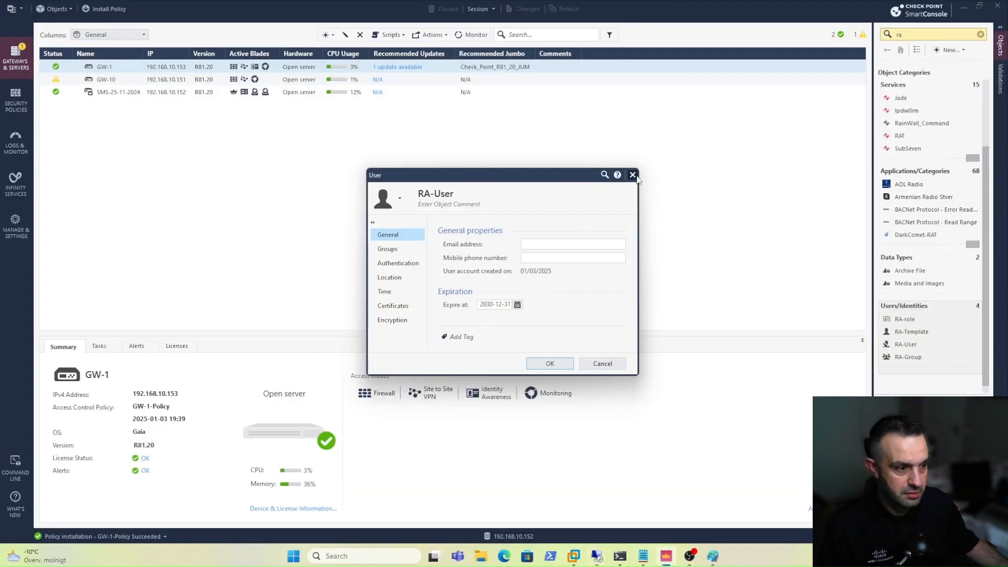
Inspect GW-1's Office Mode pool Office_172.16.1.0, cancel without saving, and return to the remote PC.
{"action": "key", "text": "Escape"}
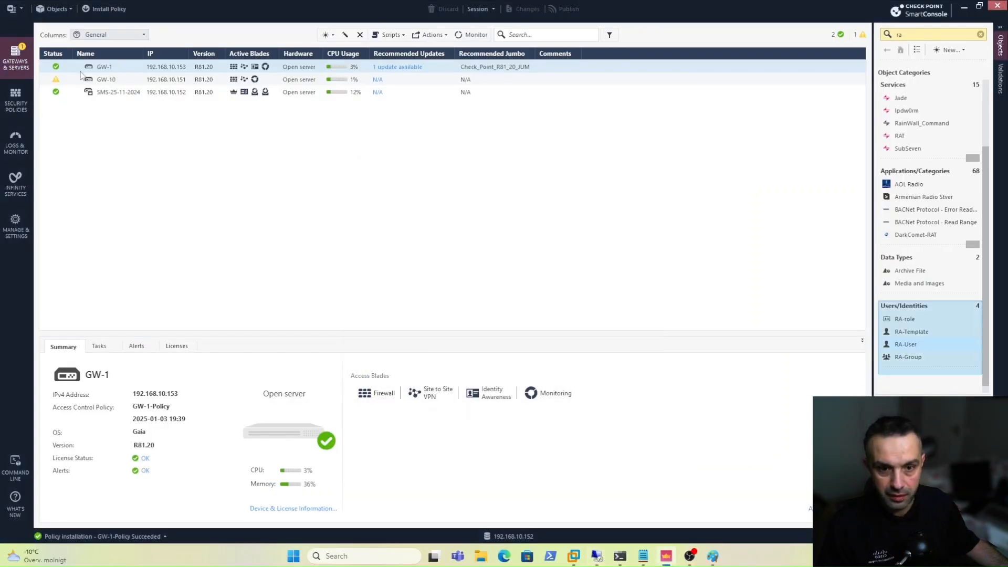
{"action": "double_click", "coordinate": [109, 67]}
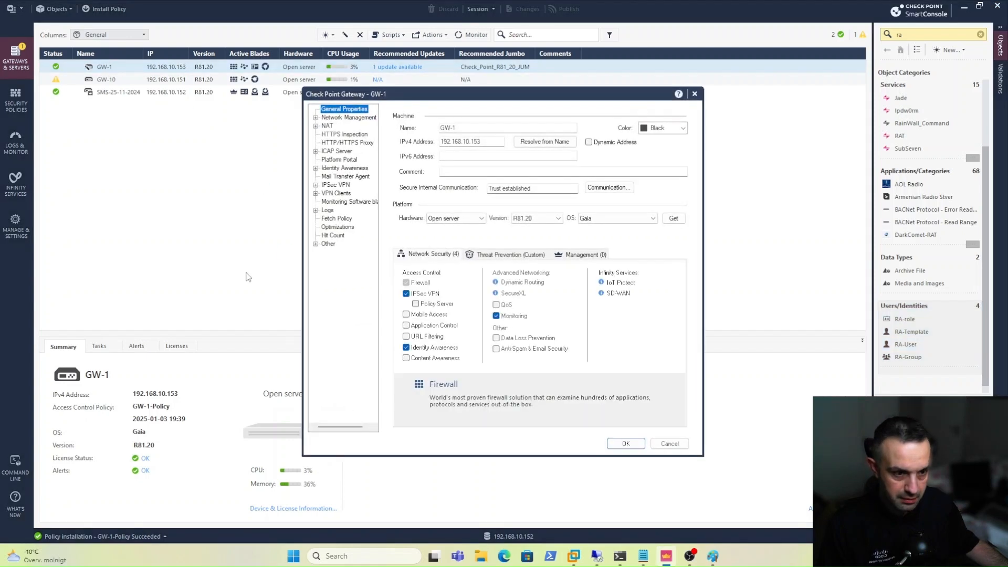
{"action": "left_click", "coordinate": [316, 193]}
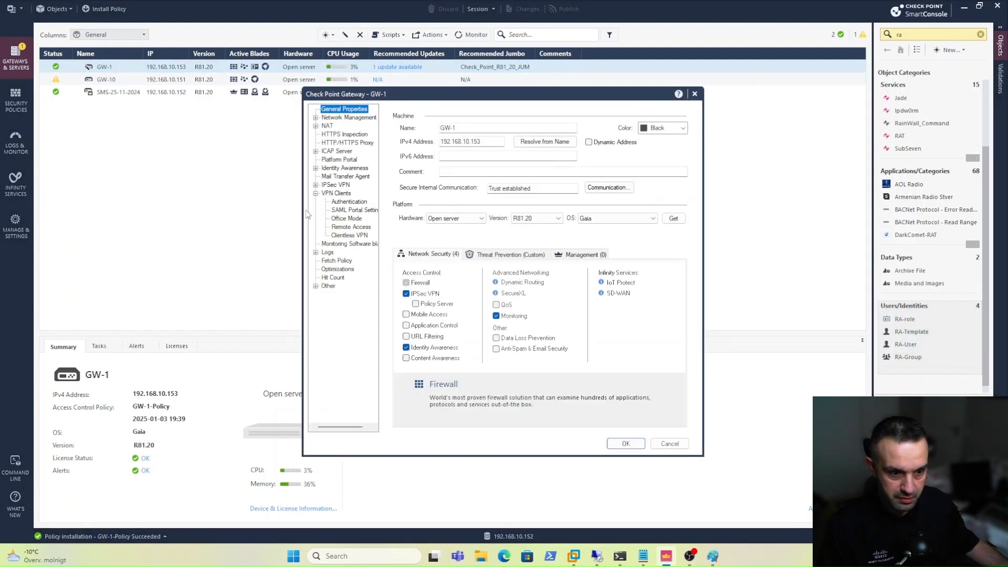
{"action": "left_click", "coordinate": [344, 219]}
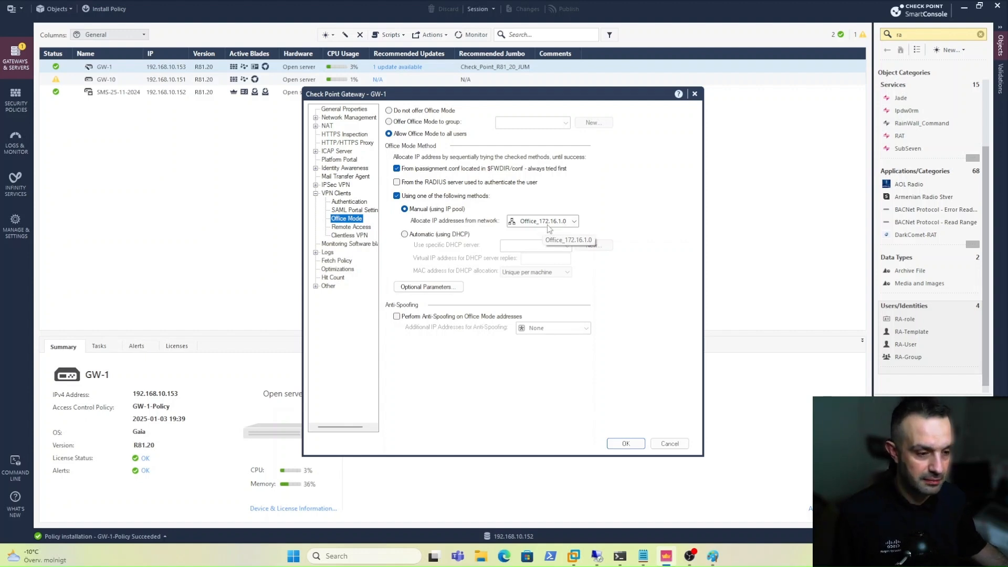
{"action": "left_click", "coordinate": [669, 444]}
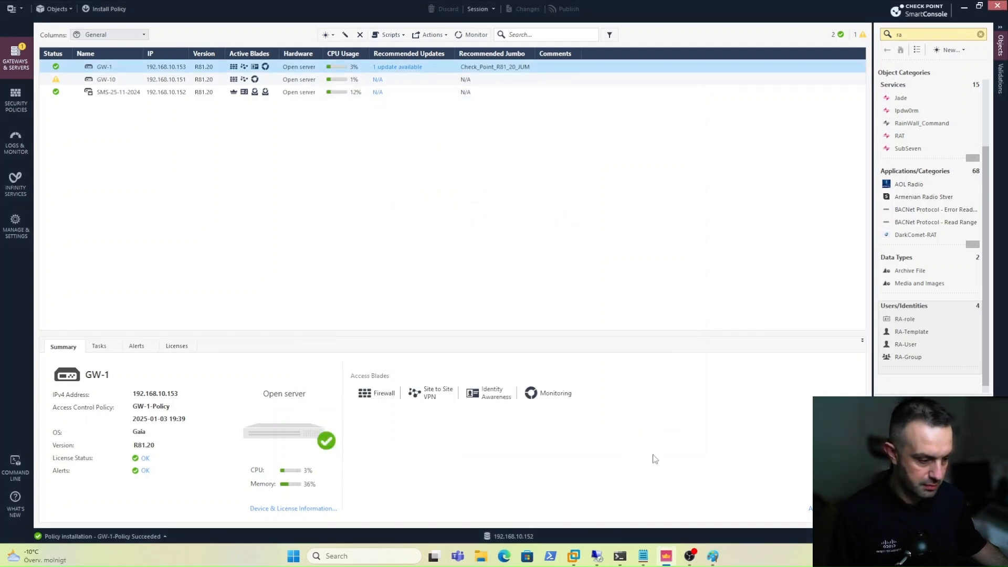
{"action": "left_click", "coordinate": [598, 557]}
Start a continuous ping to 172.22.2.1 with 'ping 172.22.2.1 -t' in PowerShell.
{"action": "left_click", "coordinate": [426, 310]}
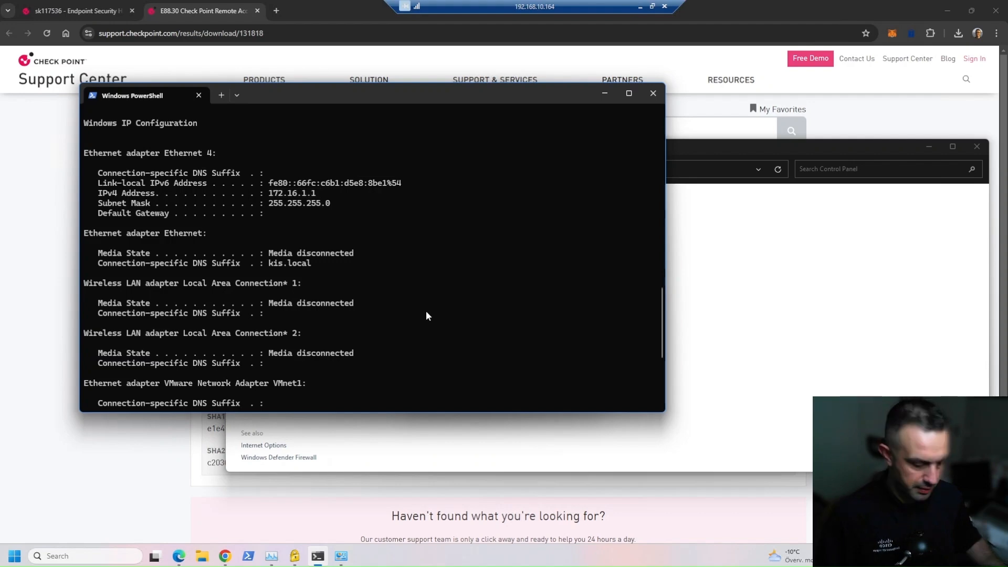
{"action": "key", "text": "Return"}
{"action": "key", "text": "Return"}
{"action": "key", "text": "Return"}
{"action": "type", "text": "ping 172.22.2.1 -t"}
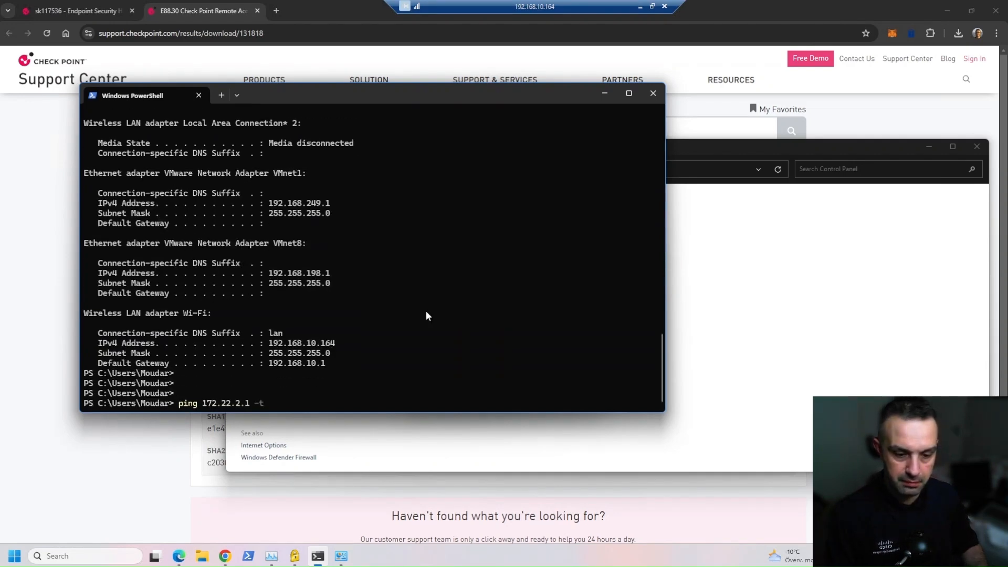
{"action": "key", "text": "Return"}
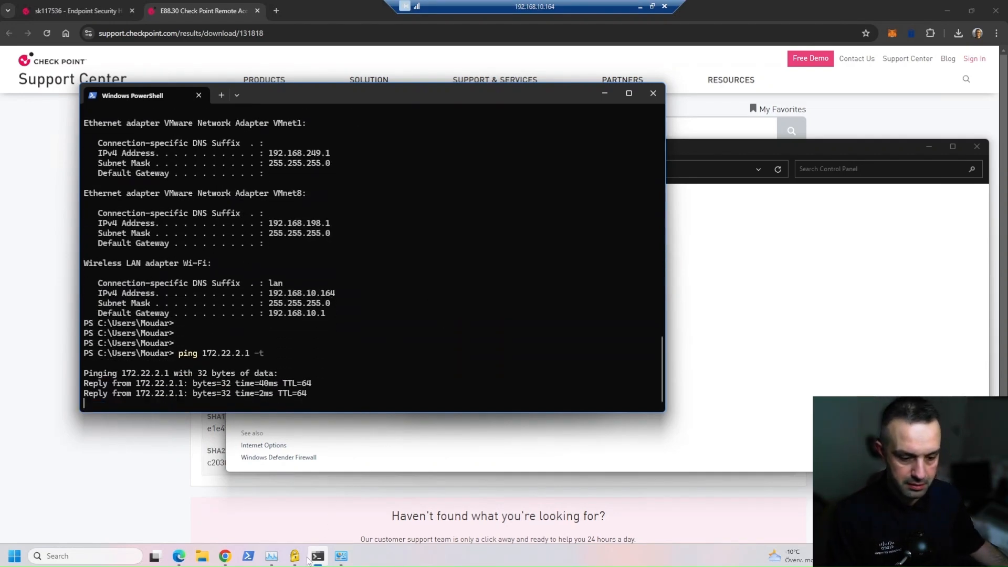
Bring up the Endpoint Security VPN client beside the ping output and choose Disconnect.
{"action": "left_click", "coordinate": [297, 558]}
{"action": "left_click_drag", "start_coordinate": [502, 165], "coordinate": [813, 119]}
{"action": "left_click", "coordinate": [936, 218]}
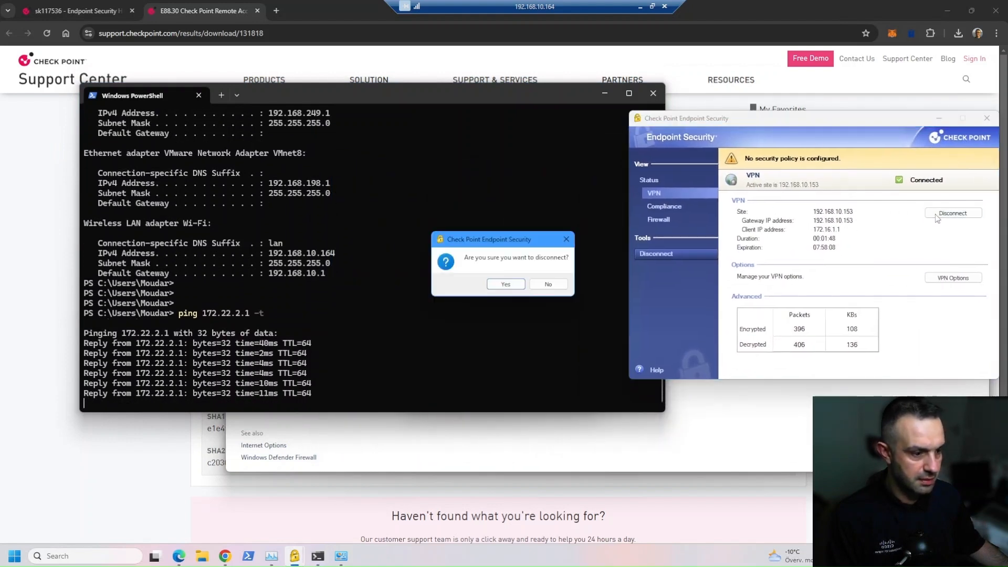
Confirm the disconnect, then reconnect to 192.168.10.153 by entering the remote user's password.
{"action": "left_click", "coordinate": [504, 285]}
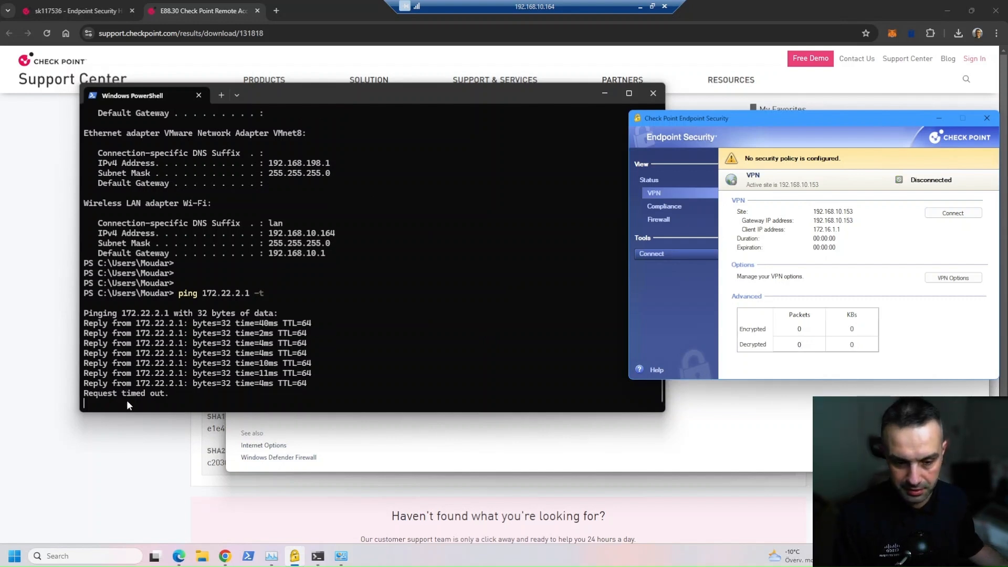
{"action": "left_click", "coordinate": [944, 214]}
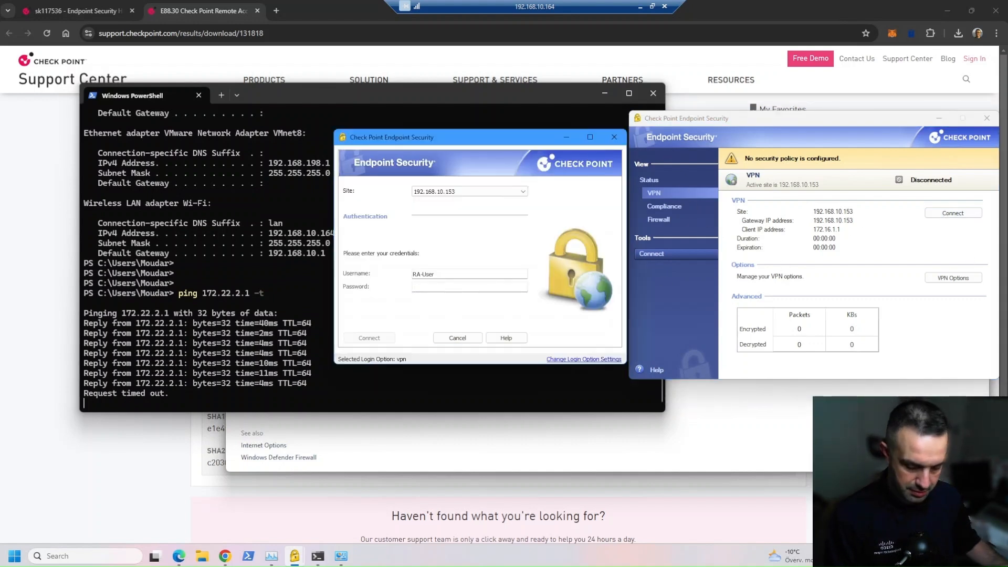
{"action": "type", "text": "v•••••••"}
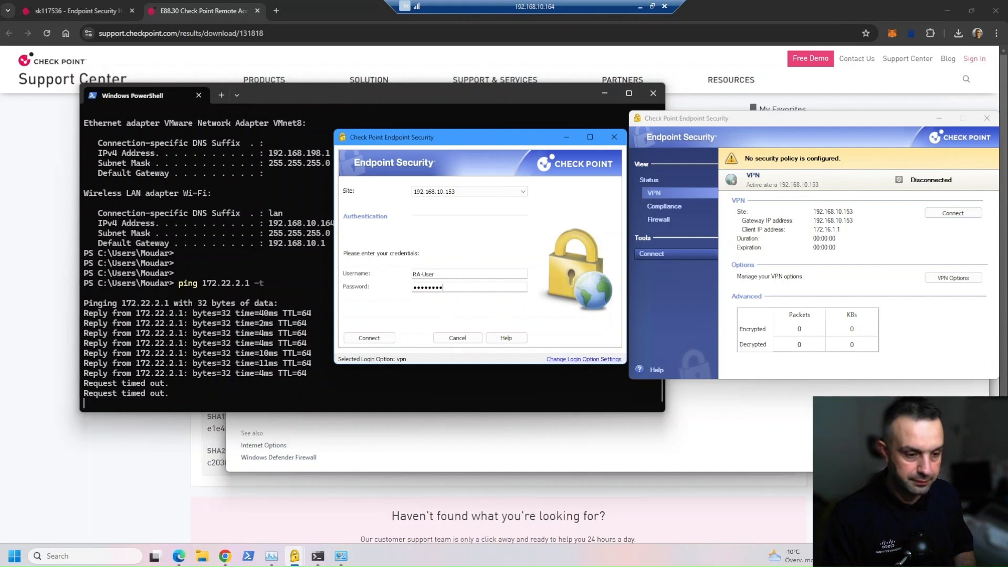
{"action": "key", "text": "Return"}
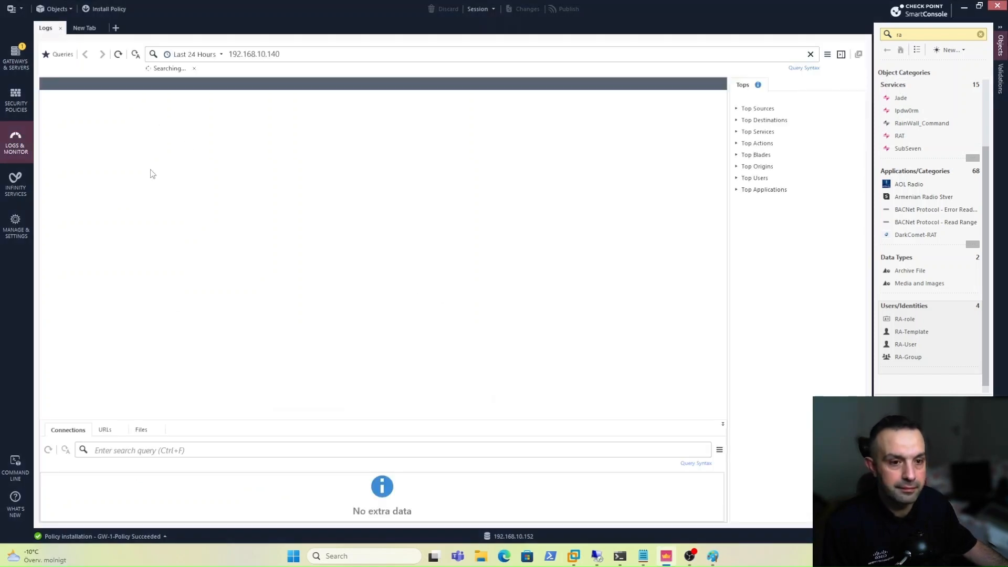
Replace the log query 192.168.10.140 with 172.16.1.1 and run the search.
{"action": "left_click", "coordinate": [214, 49]}
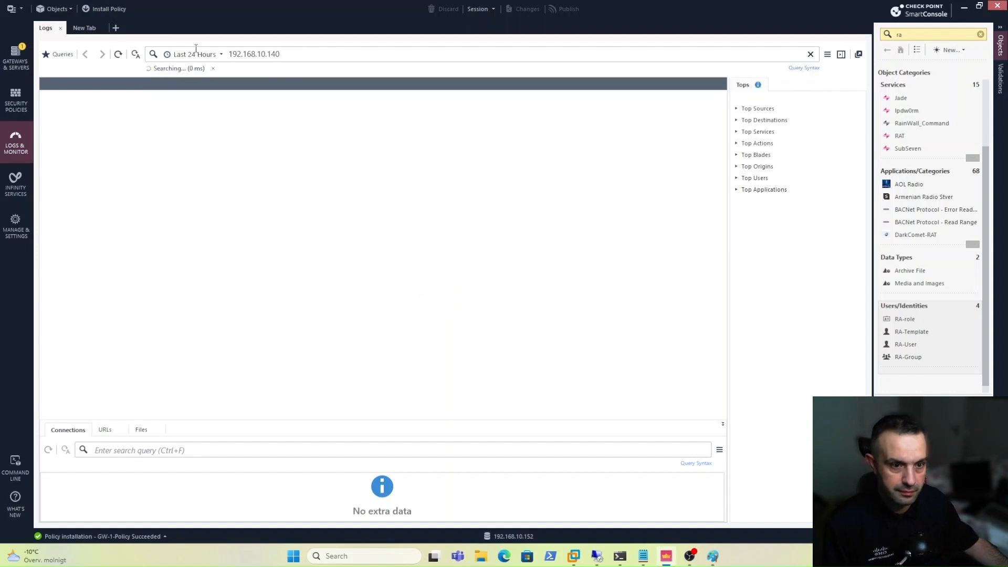
{"action": "triple_click", "coordinate": [300, 55]}
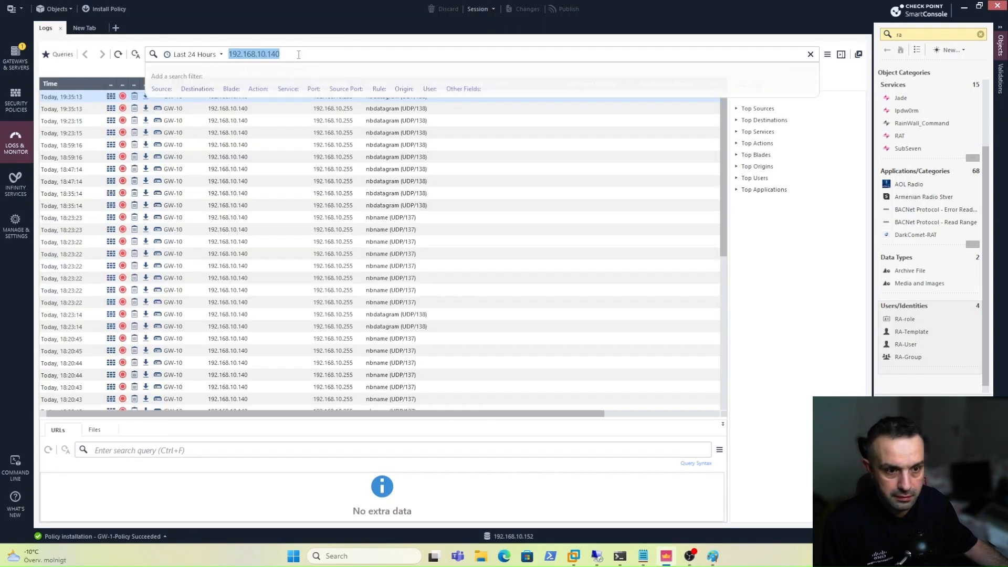
{"action": "key", "text": "BackSpace"}
{"action": "type", "text": "17"}
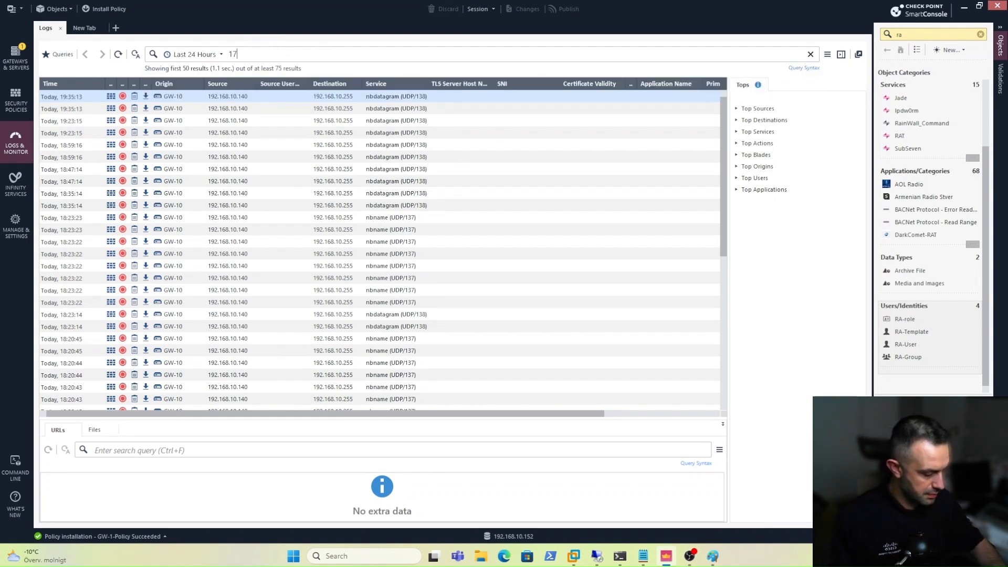
{"action": "type", "text": "2.16.1.1"}
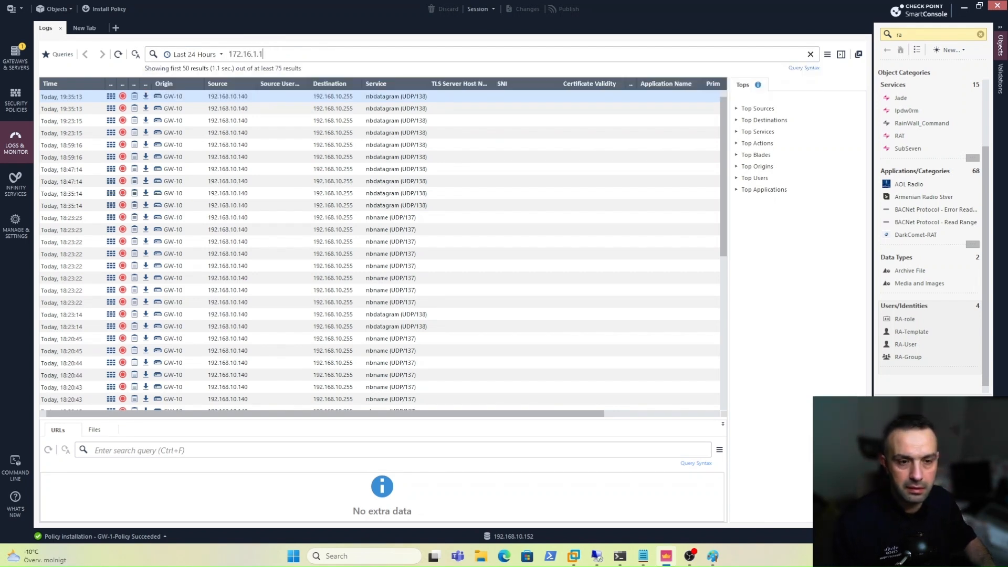
{"action": "key", "text": "Return"}
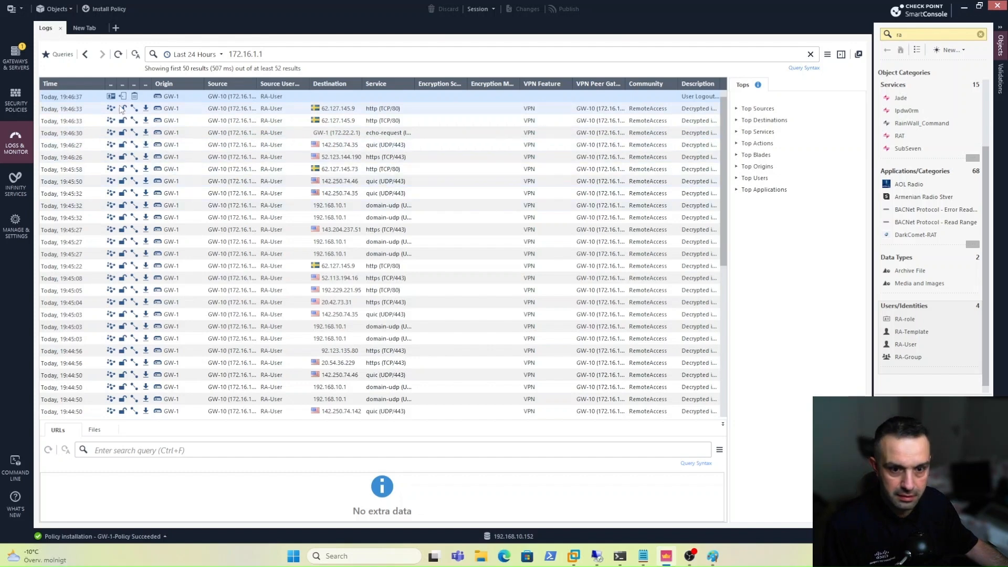
Widen the Blade, Action and Type columns to read the RA-User VPN entries, then show Paint.
{"action": "double_click", "coordinate": [117, 85]}
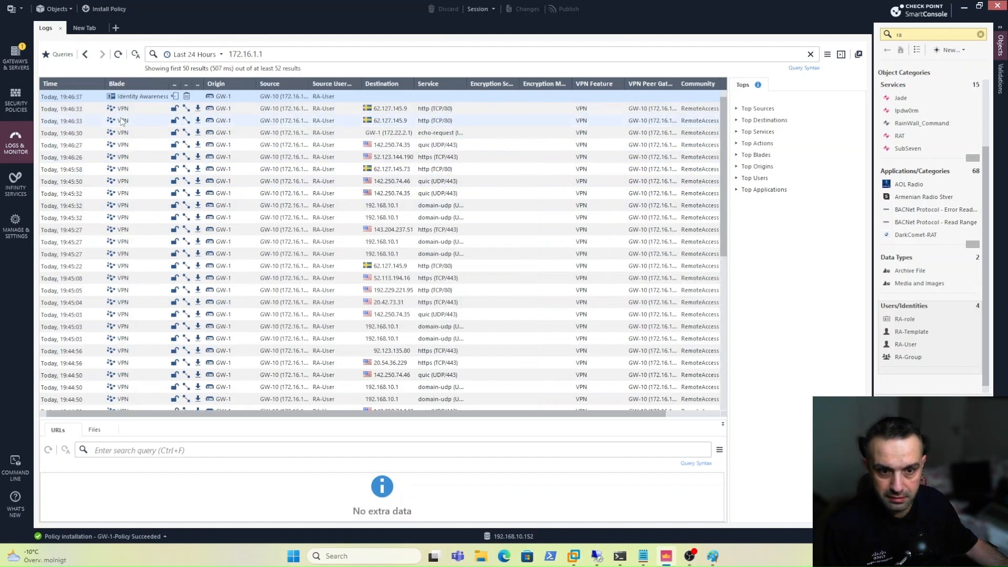
{"action": "double_click", "coordinate": [181, 86]}
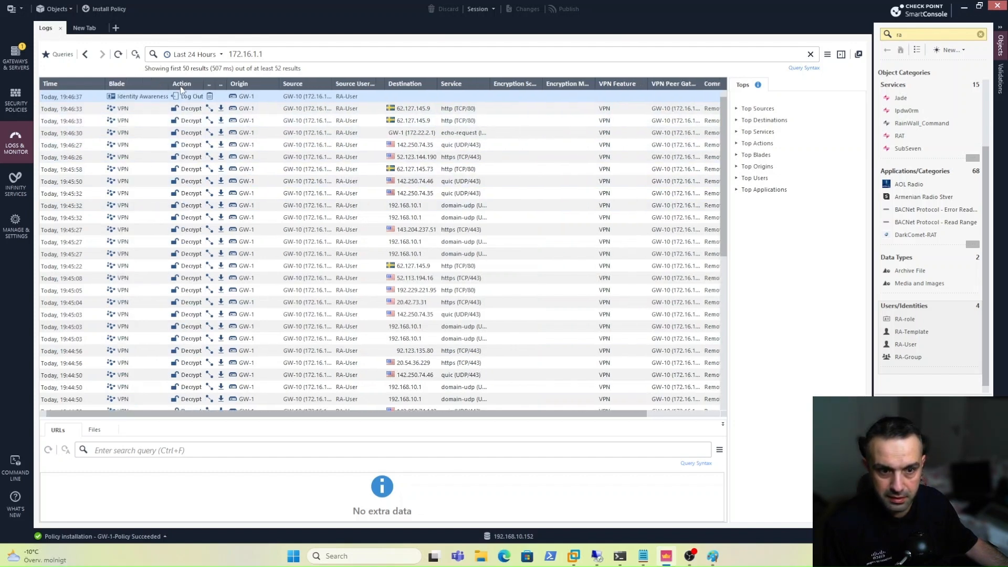
{"action": "double_click", "coordinate": [212, 84]}
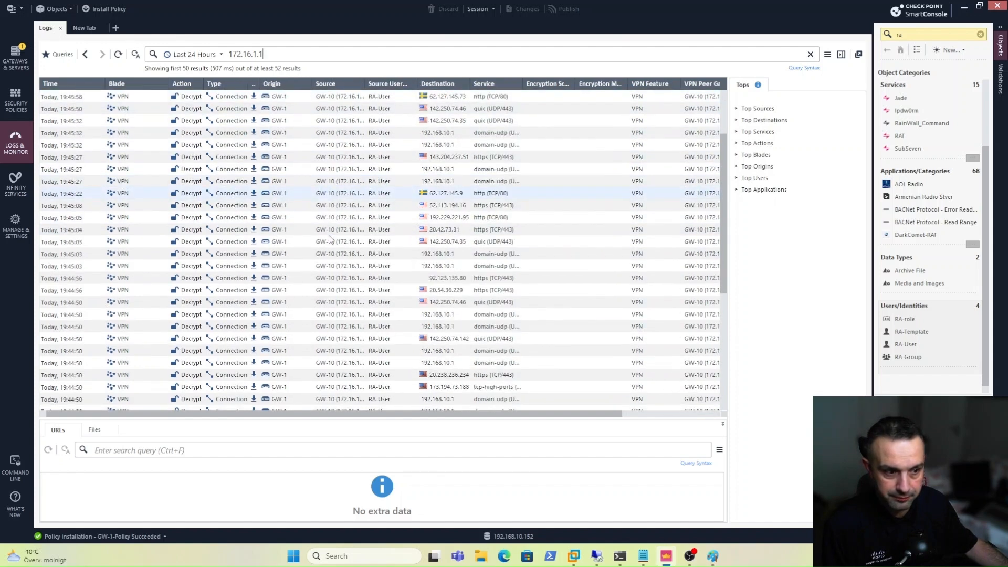
{"action": "scroll", "coordinate": [318, 241], "scroll_direction": "down", "scroll_amount": 4}
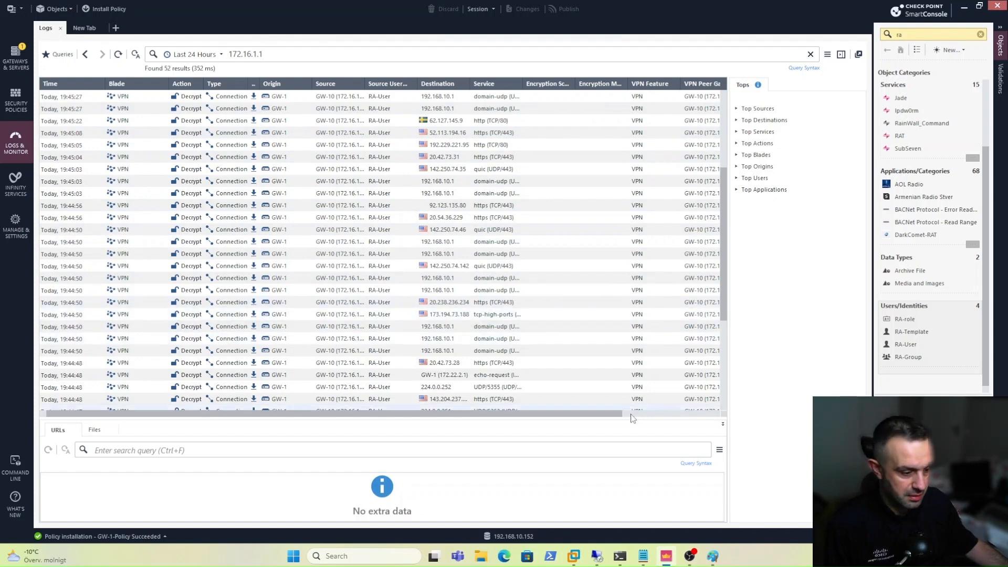
{"action": "left_click", "coordinate": [667, 562]}
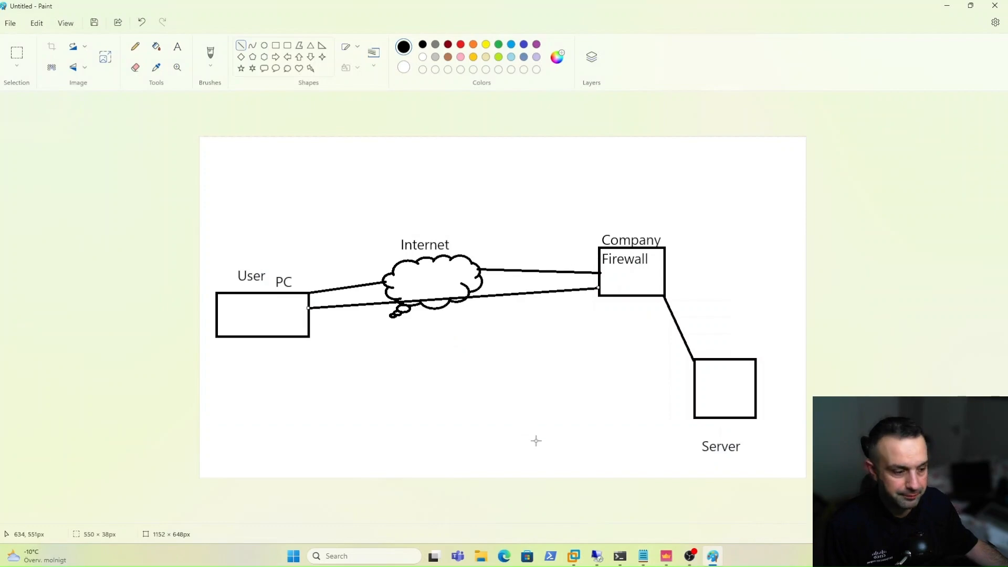
Bring SmartConsole back to the front from the Paint diagram.
{"action": "left_click", "coordinate": [673, 562]}
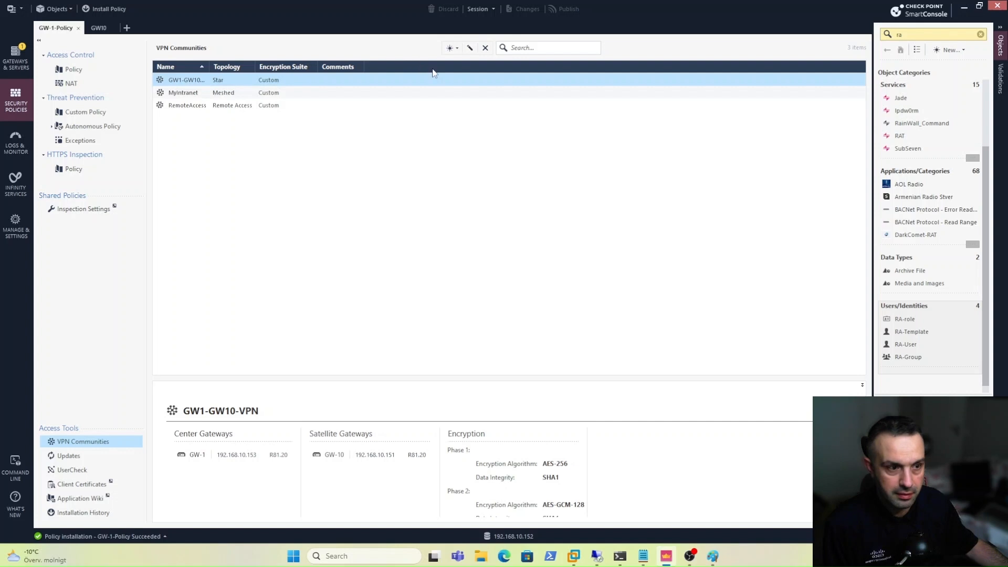
{"action": "left_click", "coordinate": [452, 47]}
{"action": "left_click", "coordinate": [468, 63]}
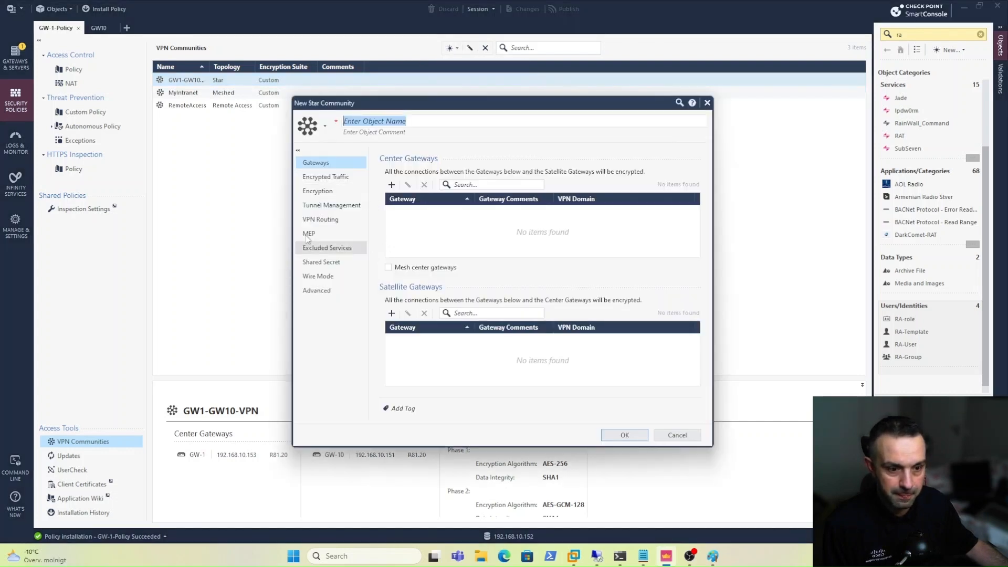
{"action": "left_click", "coordinate": [321, 219]}
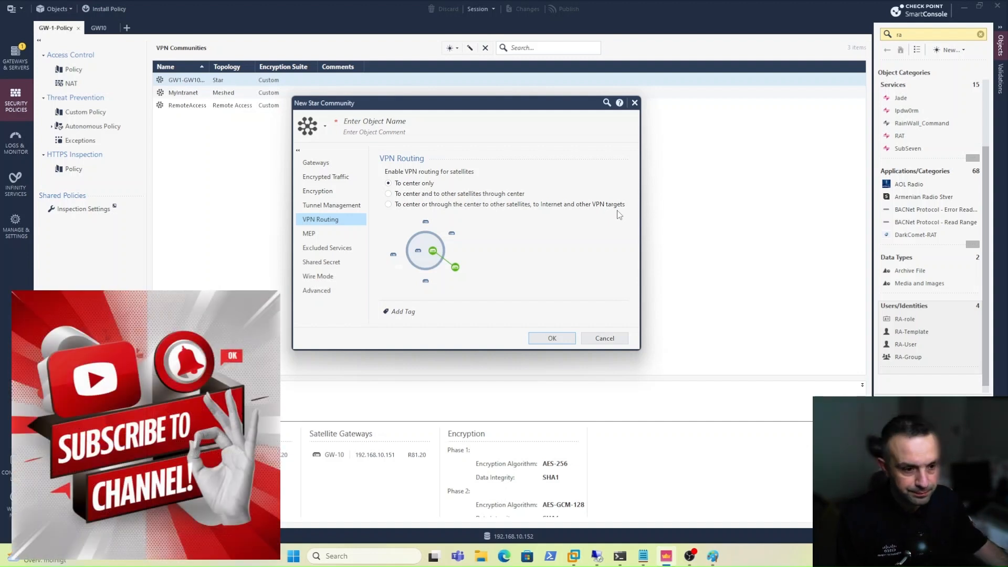
{"action": "left_click", "coordinate": [595, 337]}
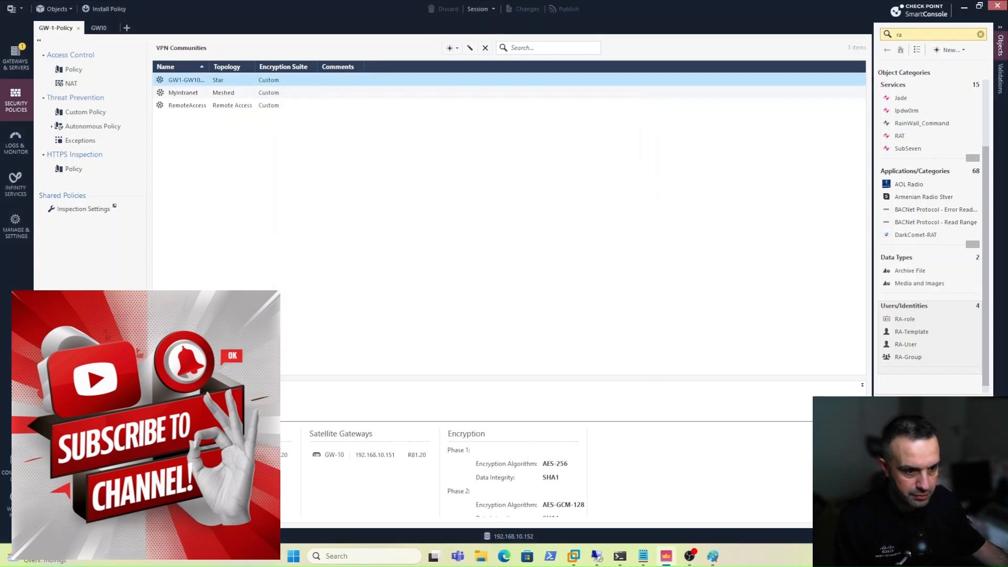